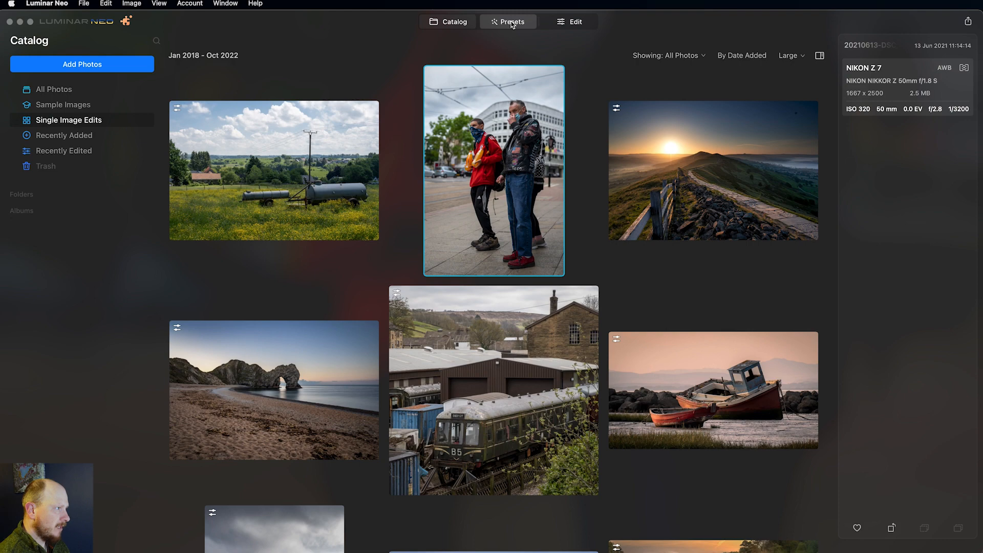
- Apply the Filmatic collection's Comfort Mood preset to the street photo and replace it with Textured Noir
click(508, 21)
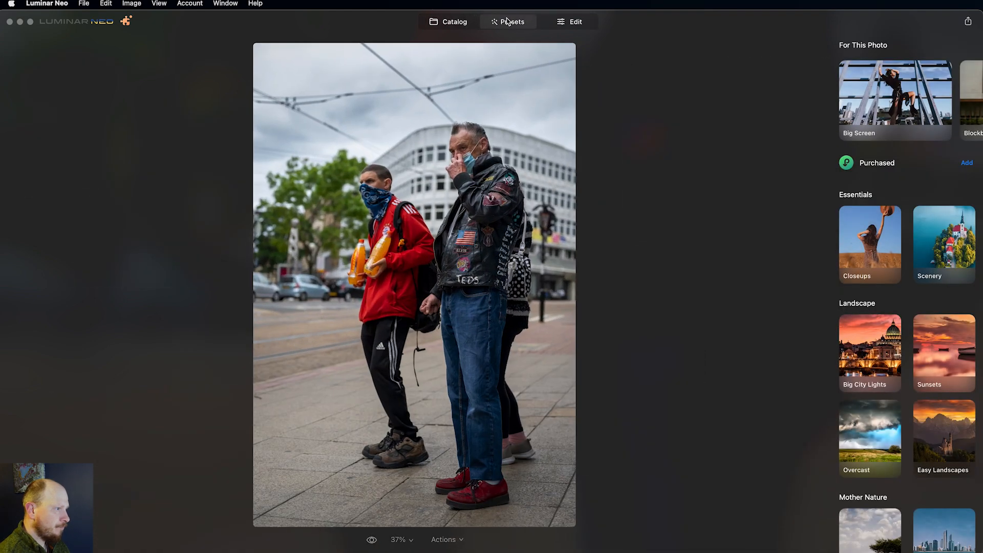
scroll(863, 260, down, 12)
scroll(863, 261, down, 10)
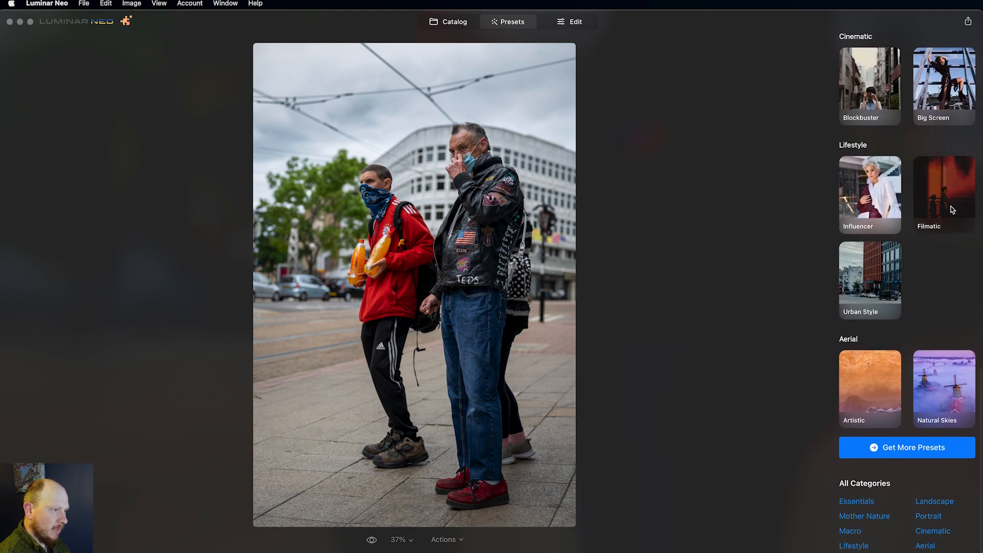
click(951, 213)
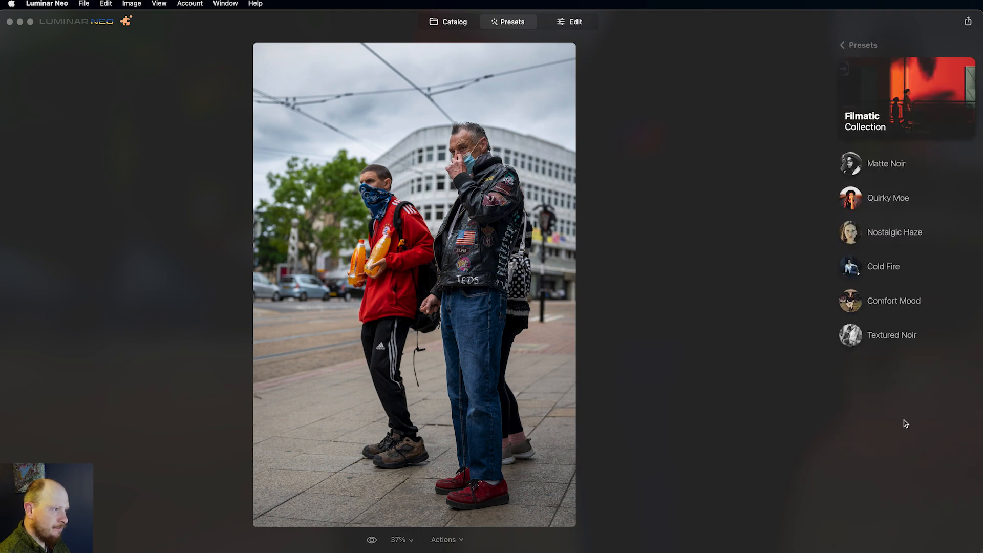
click(907, 314)
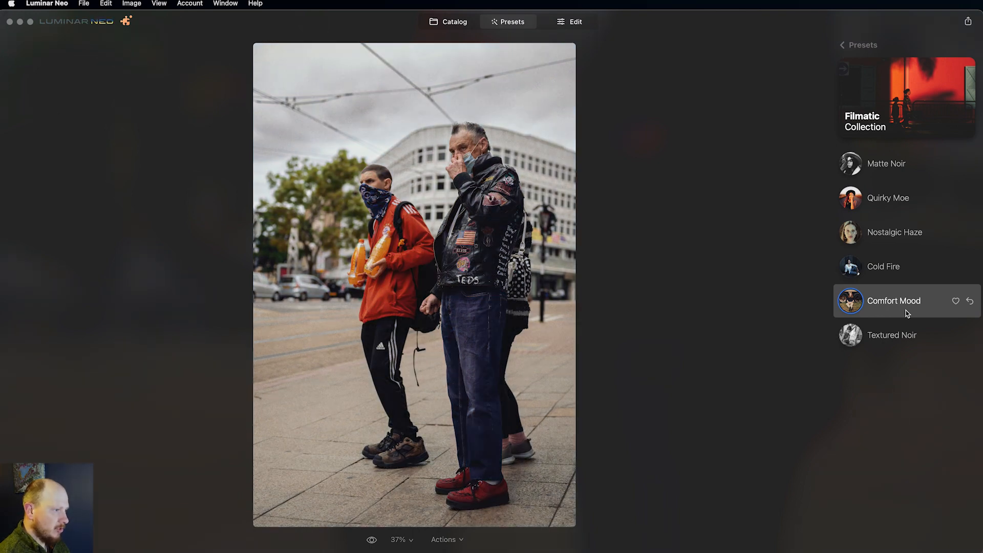
click(898, 341)
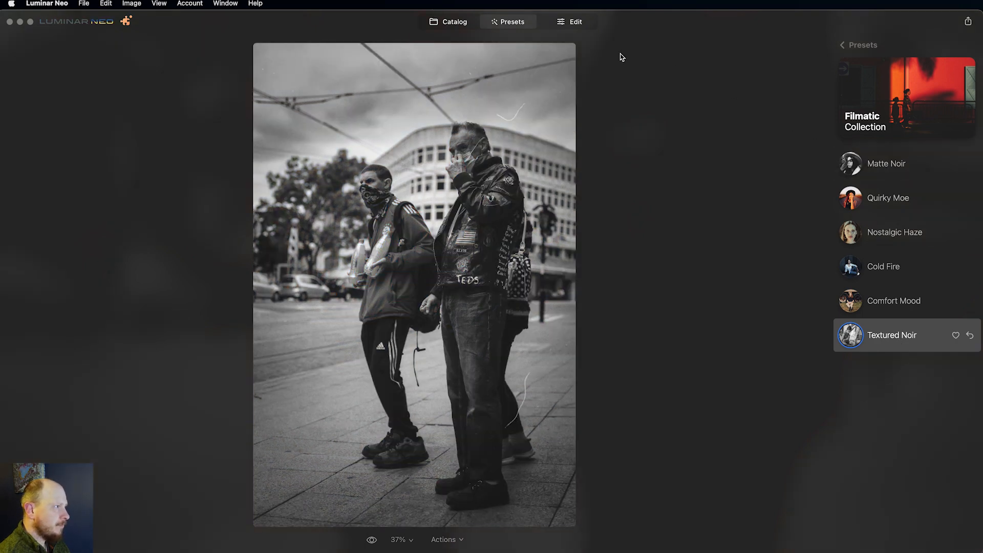
- Open the dark coastal sunset photo from the catalog for editing and expand the Develop RAW tool
click(460, 22)
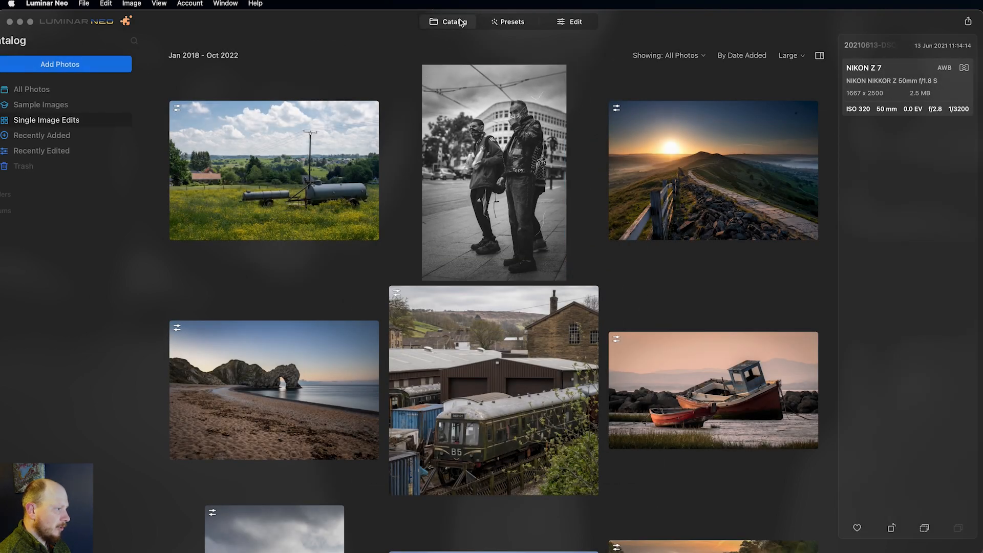
scroll(565, 179, down, 3)
scroll(565, 179, down, 10)
click(294, 388)
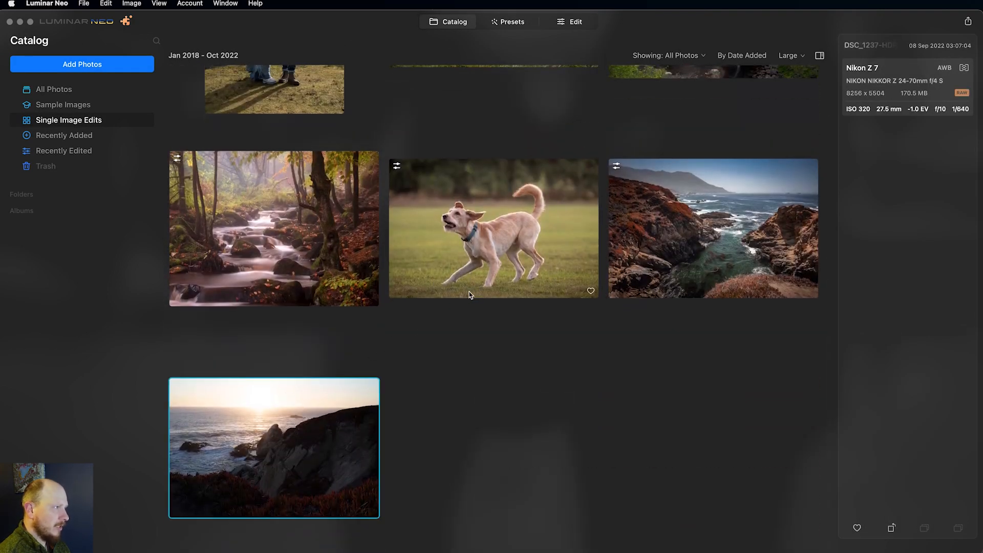
click(582, 27)
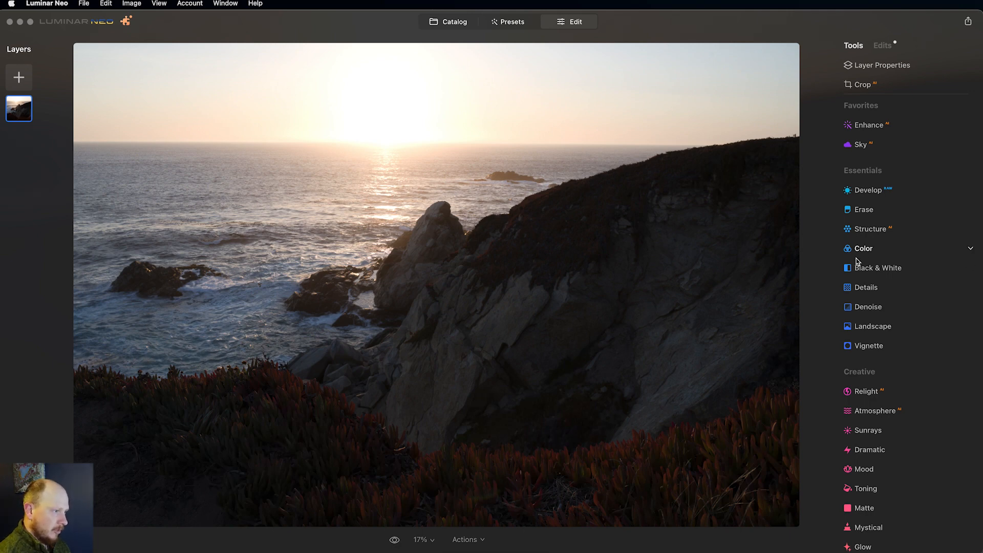
click(880, 193)
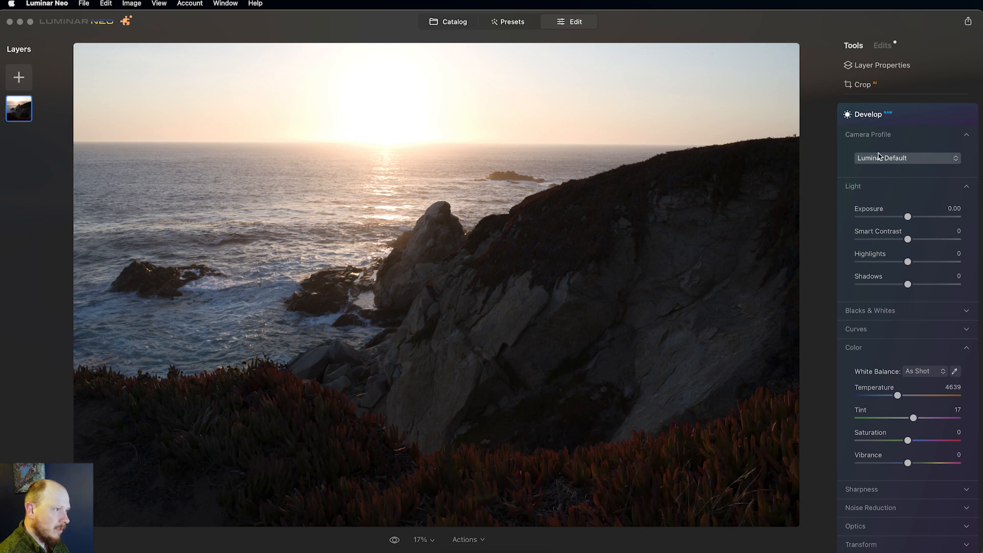
scroll(879, 157, down, 2)
scroll(879, 156, up, 2)
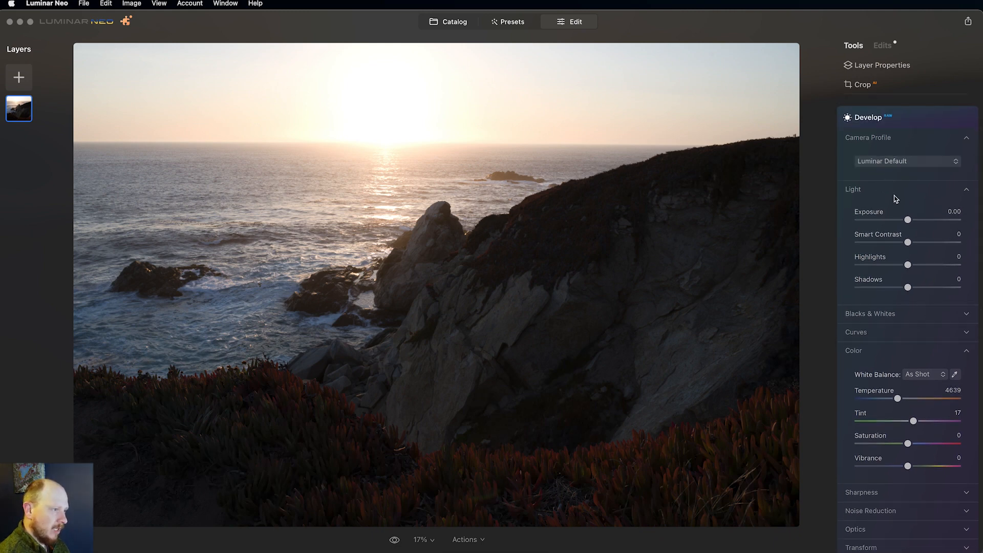
- Try the Camera Vivid and Adobe Standard camera profiles and return to Luminar Default
click(892, 162)
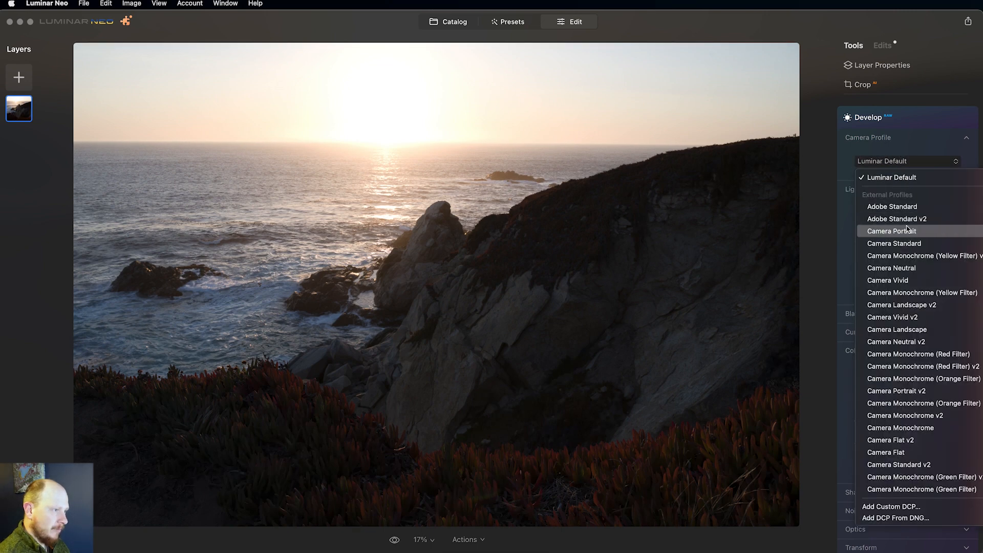
click(909, 280)
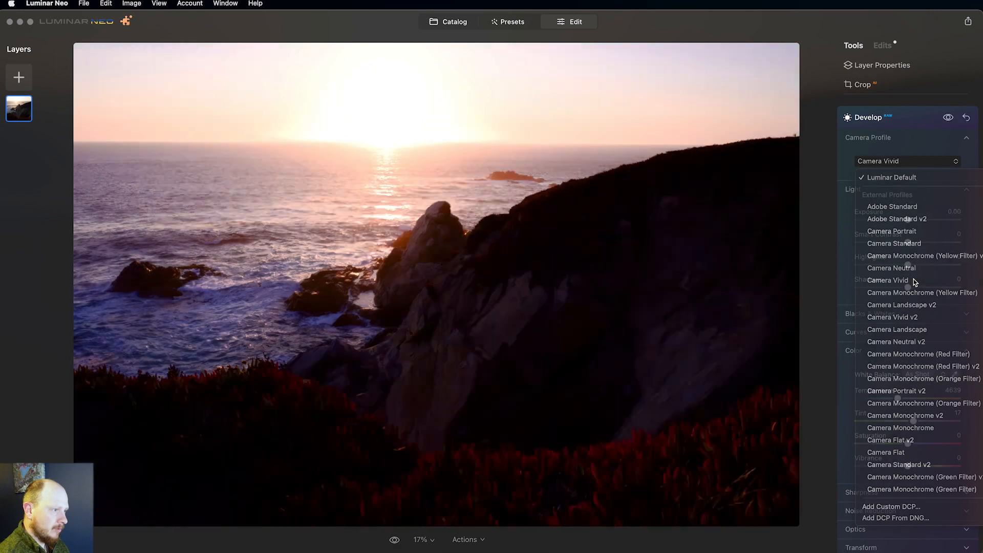
click(891, 161)
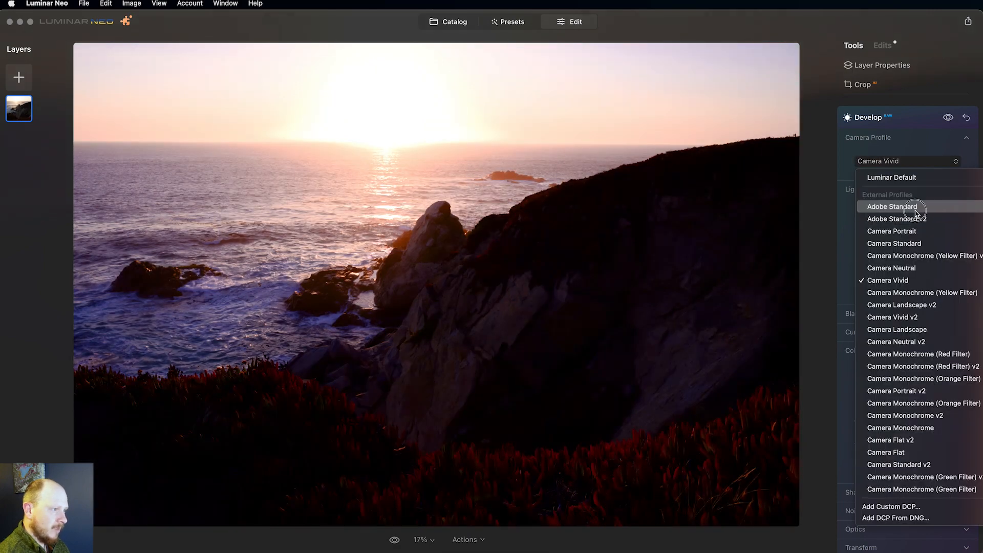
click(911, 208)
click(896, 162)
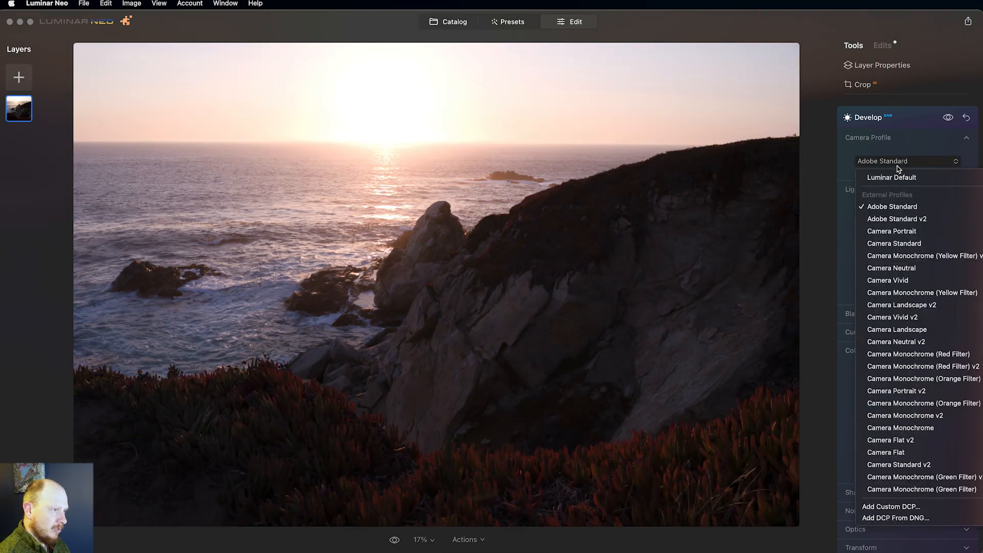
click(892, 177)
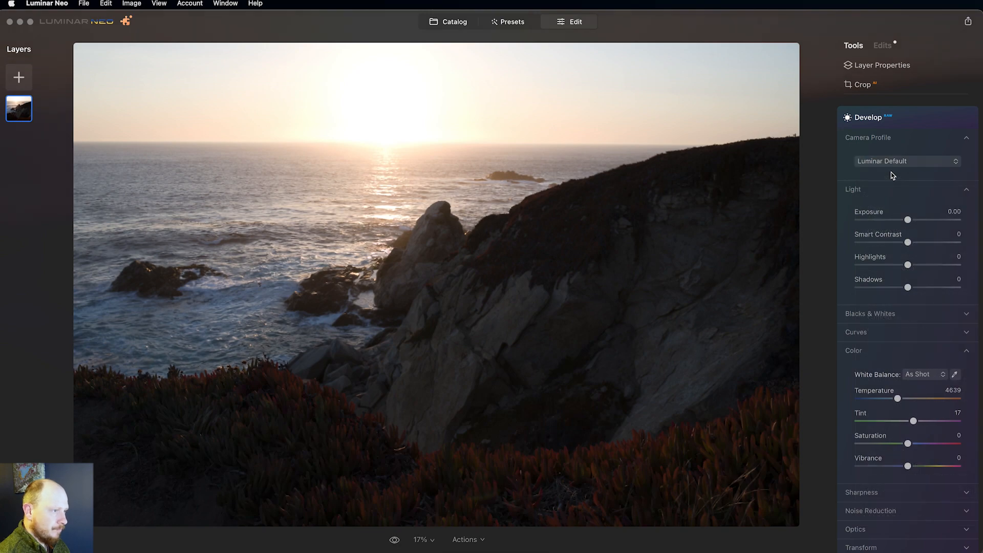
- Try a brighter exposure and reset it, and set Exposure to -1.06 and Highlights to -58
mouse_move(908, 221)
mouse_down()
mouse_move(874, 220)
mouse_move(939, 221)
mouse_move(853, 220)
mouse_move(968, 224)
mouse_move(917, 220)
mouse_up()
double_click(917, 220)
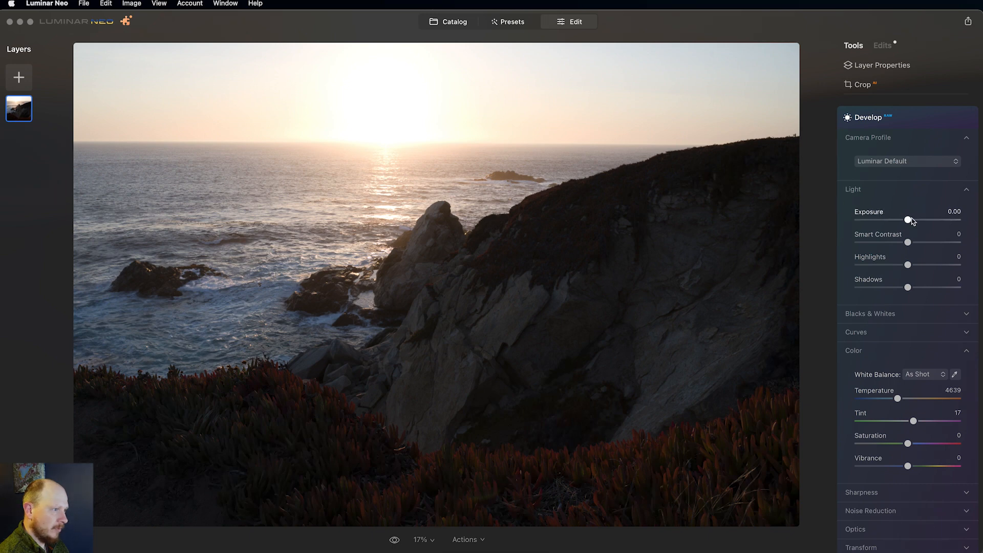
drag(909, 222, 898, 222)
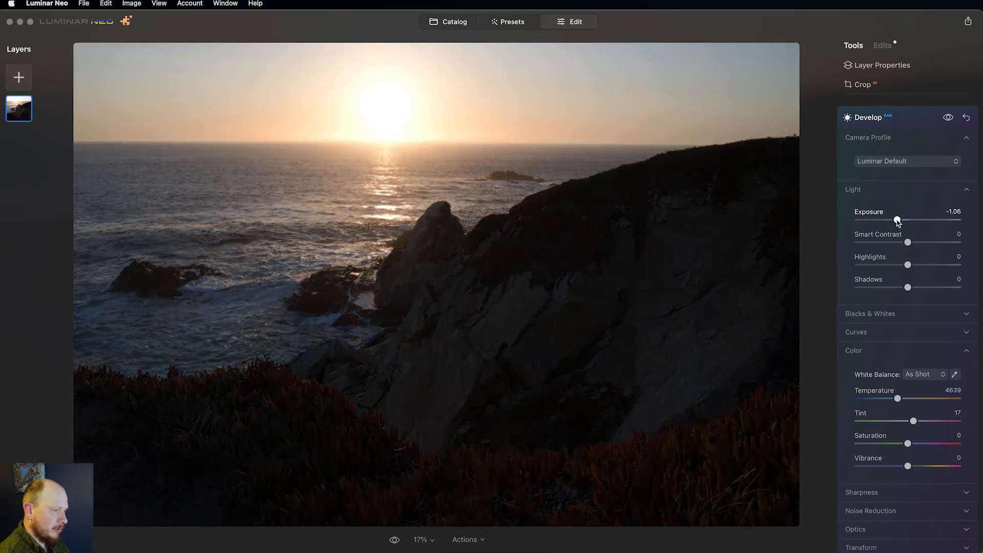
drag(907, 265, 878, 266)
drag(897, 220, 897, 220)
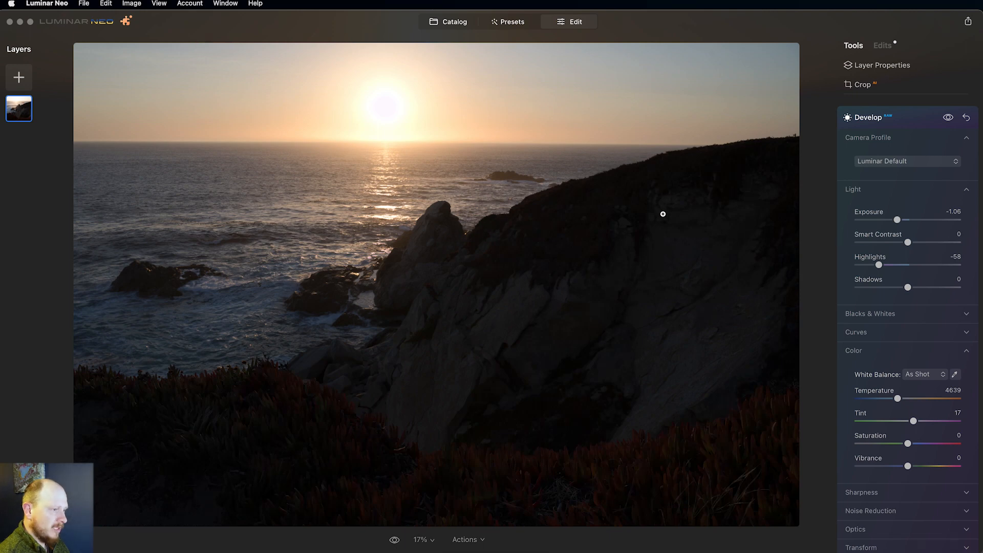
- Warm the photo with Temperature 5550, Tint 20 and Vibrance 13, and collapse the Develop RAW tool
drag(898, 401, 916, 421)
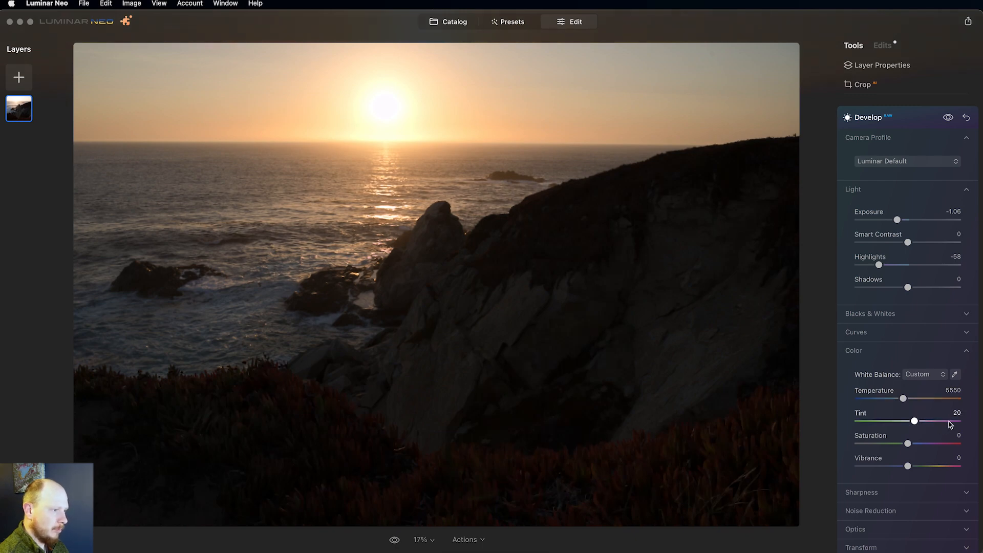
drag(908, 468, 914, 465)
scroll(906, 457, up, 3)
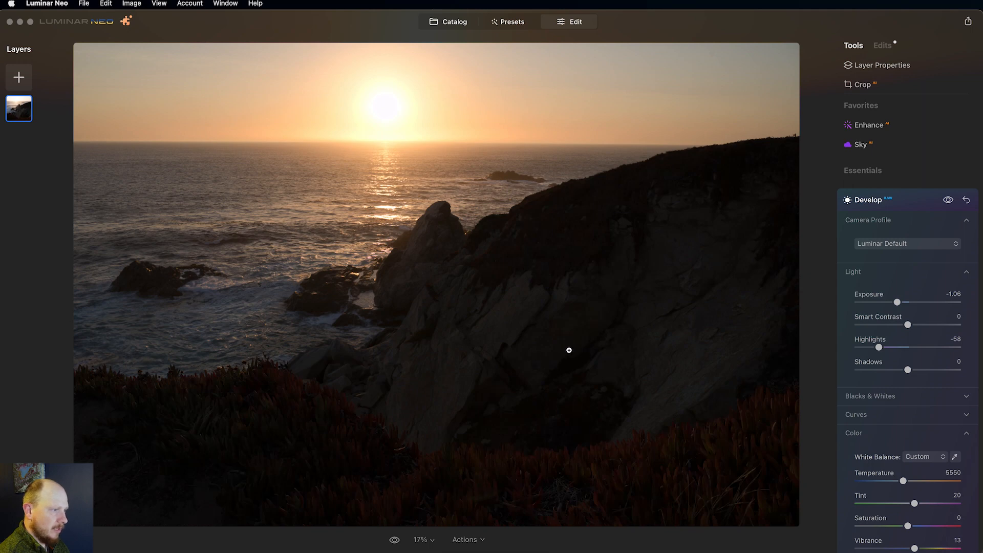
scroll(852, 333, down, 2)
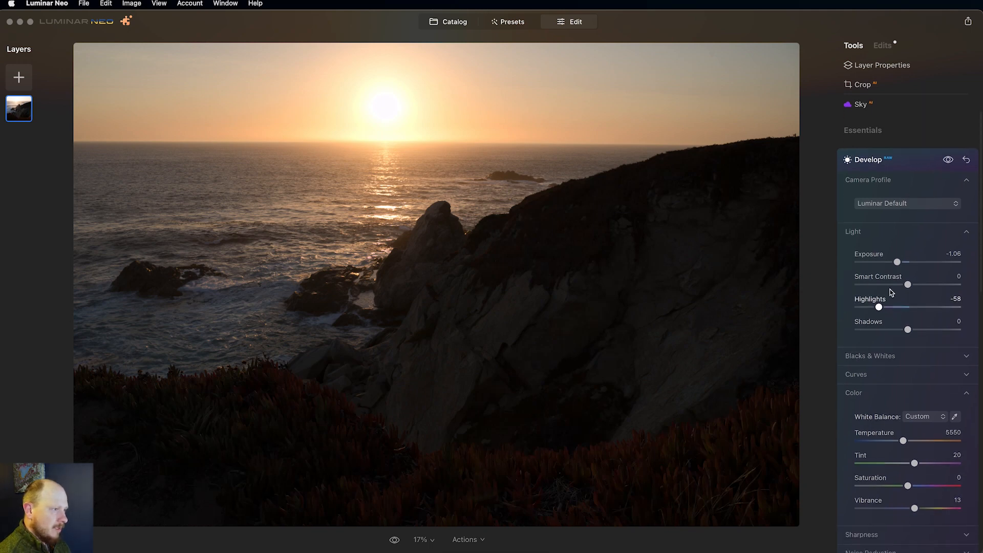
click(907, 162)
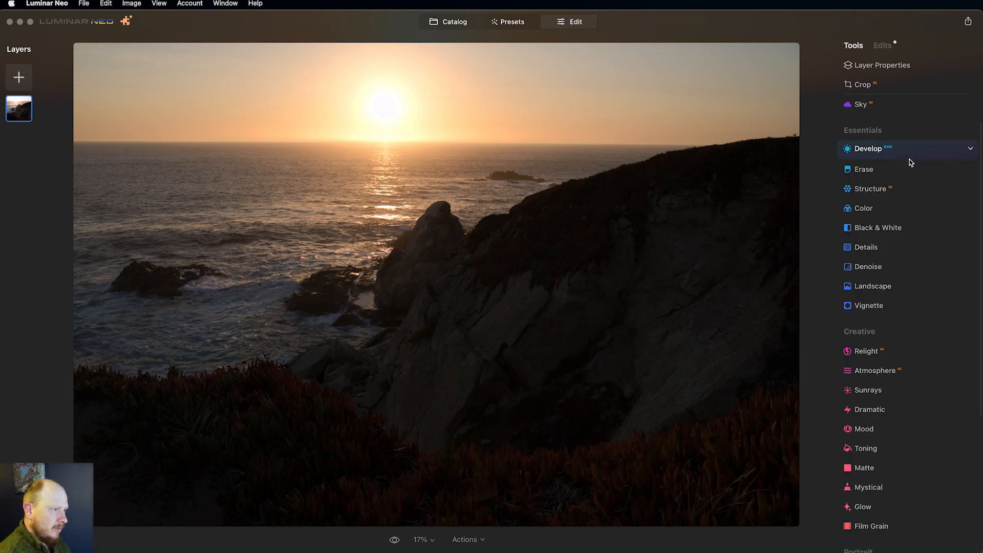
- Examine which of the Color, Structure and Develop RAW tools offer masking
click(869, 210)
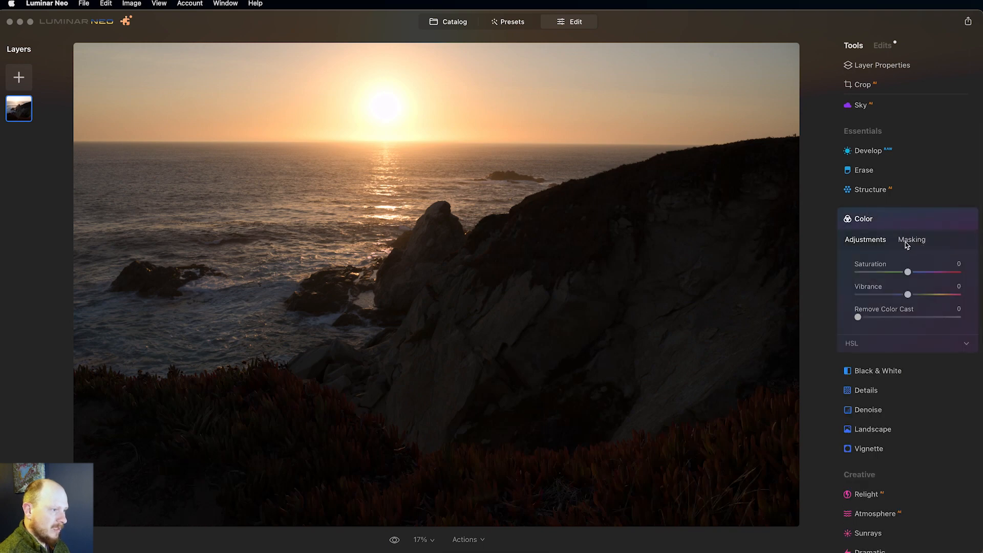
click(873, 190)
click(907, 223)
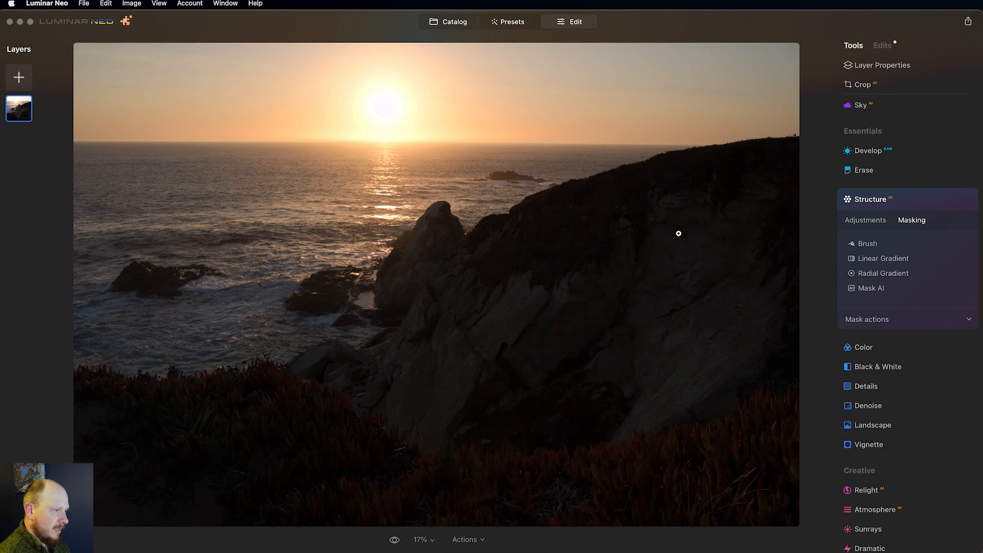
click(865, 151)
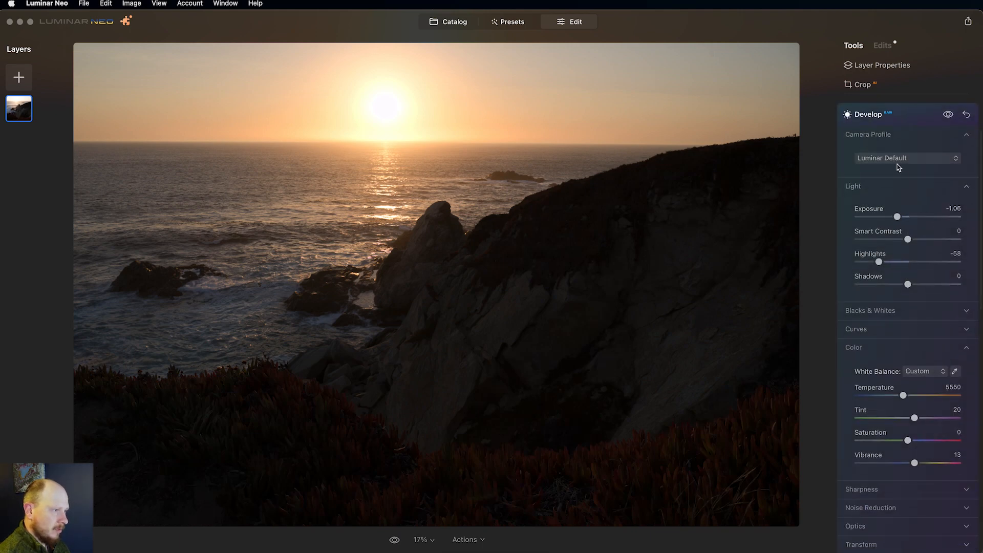
scroll(912, 138, up, 1)
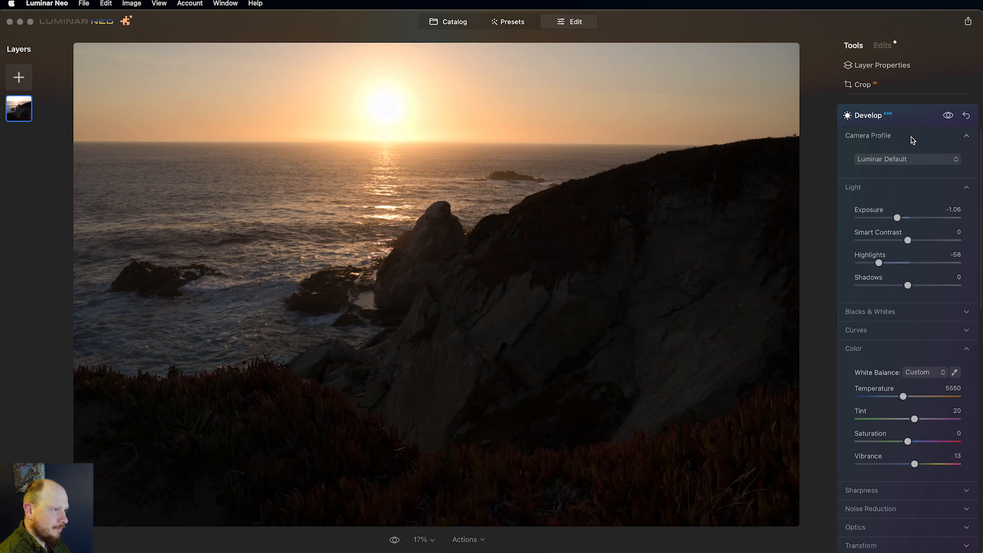
scroll(904, 134, up, 1)
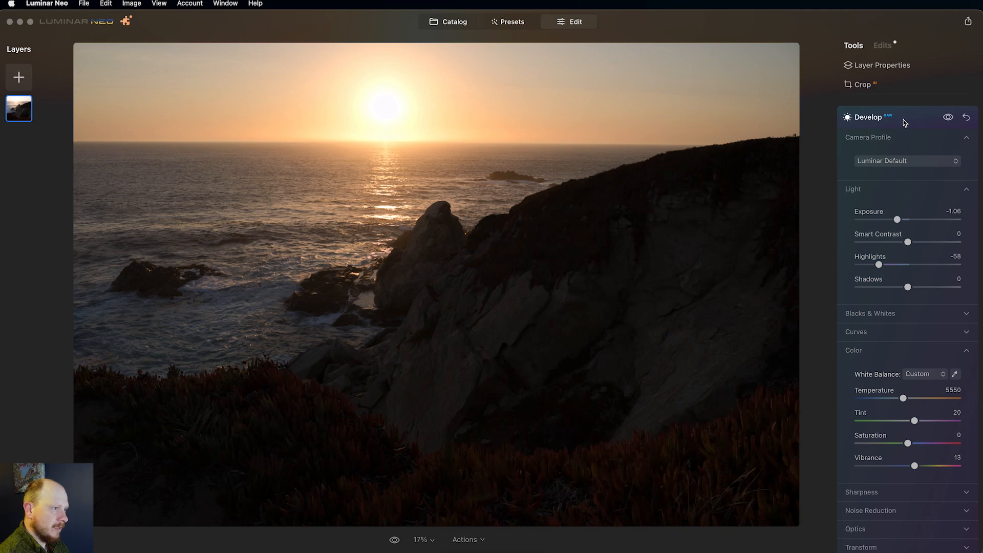
click(905, 122)
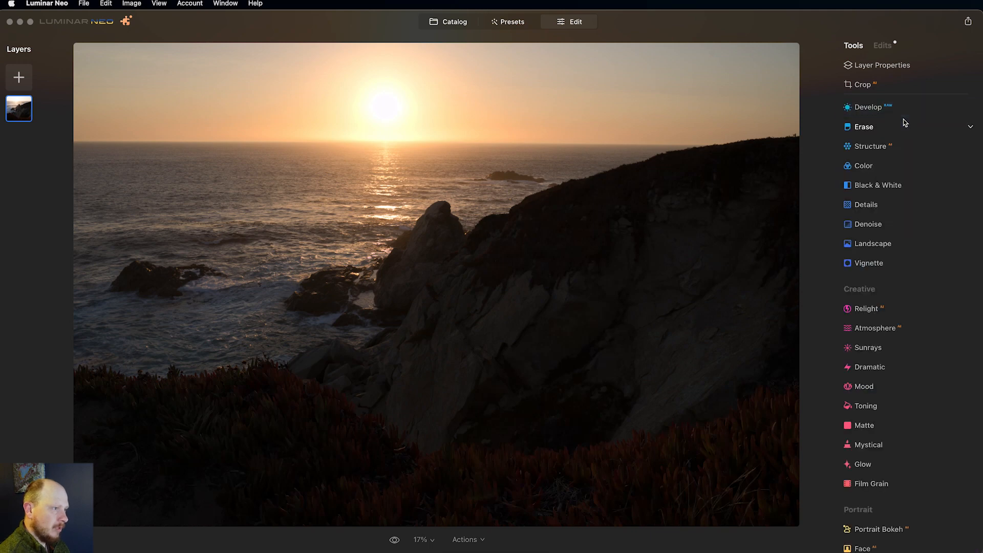
click(877, 113)
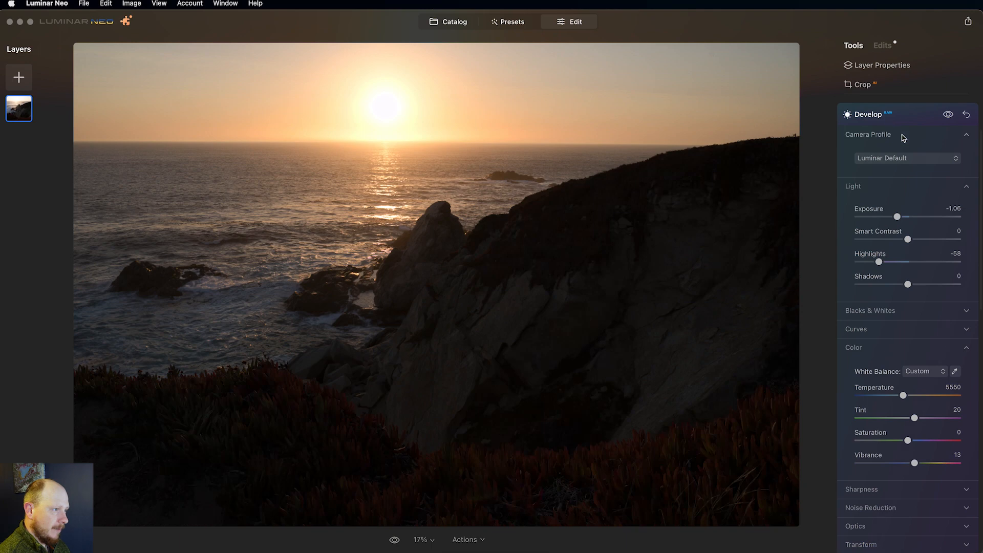
click(869, 114)
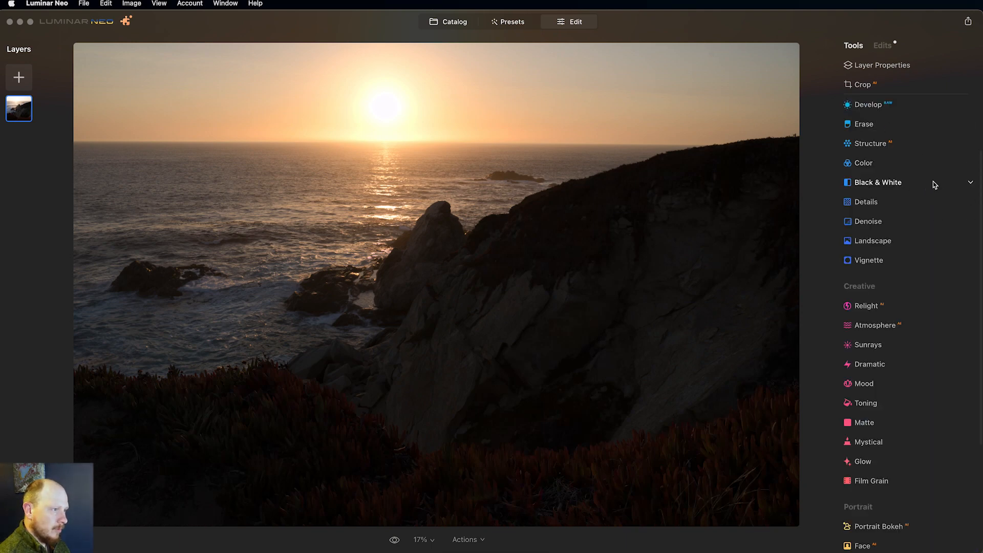
- Draw a diagonal linear gradient mask in the Structure tool, covering the cliffs and foreground and fading towards the sunlit horizon
click(870, 144)
click(909, 175)
click(878, 213)
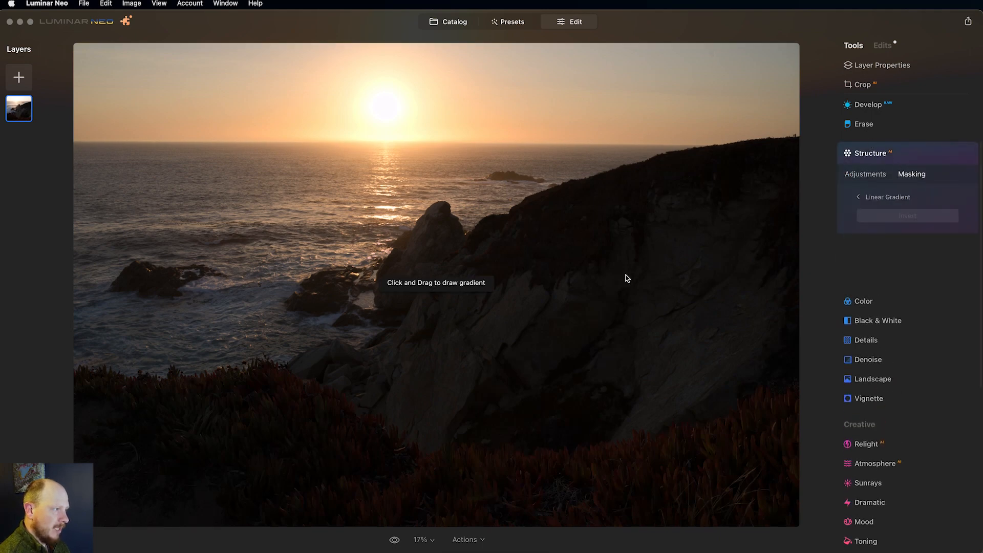
drag(502, 368, 424, 160)
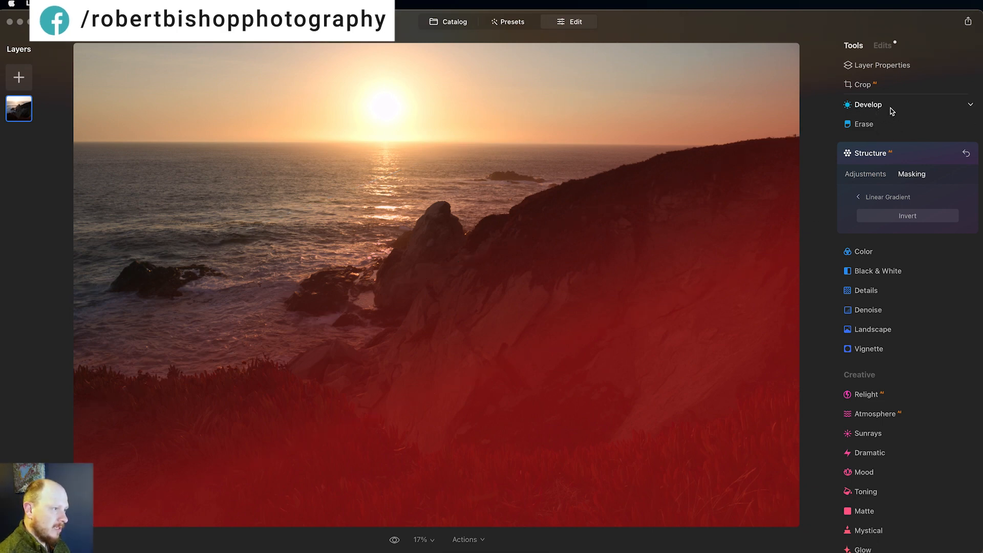
- Draw a slightly tilted linear gradient mask in the Develop tool, covering the cliffs and foreground and fading out towards the sun
click(877, 108)
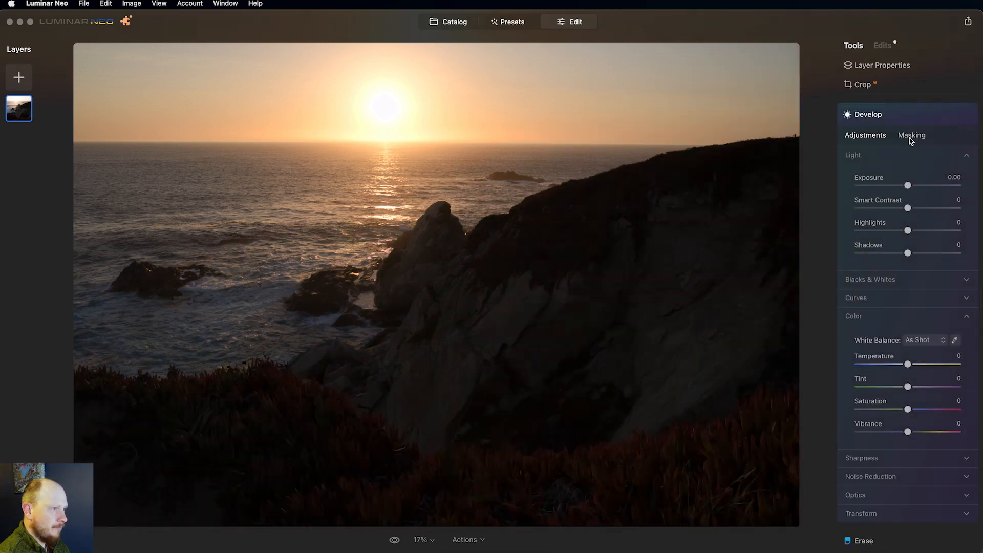
click(912, 137)
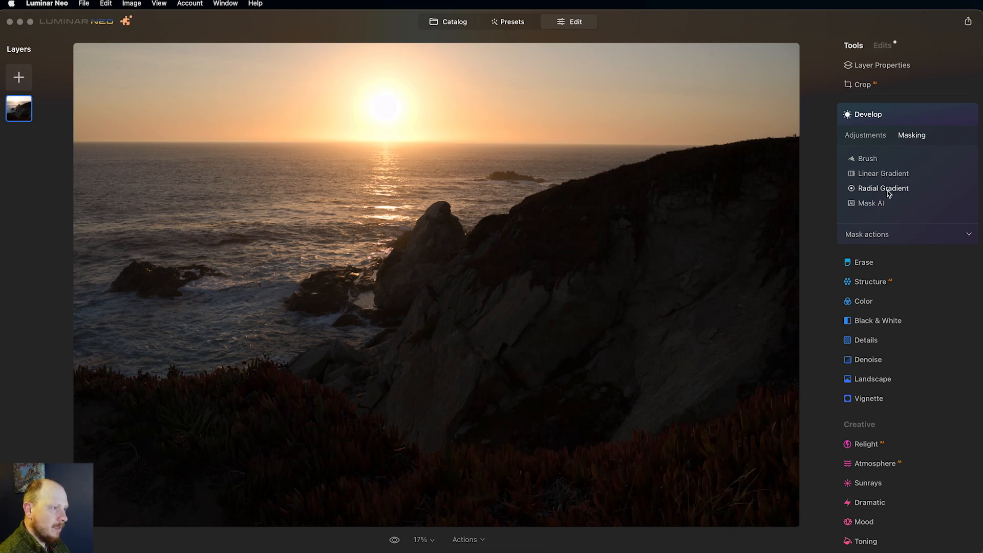
click(877, 174)
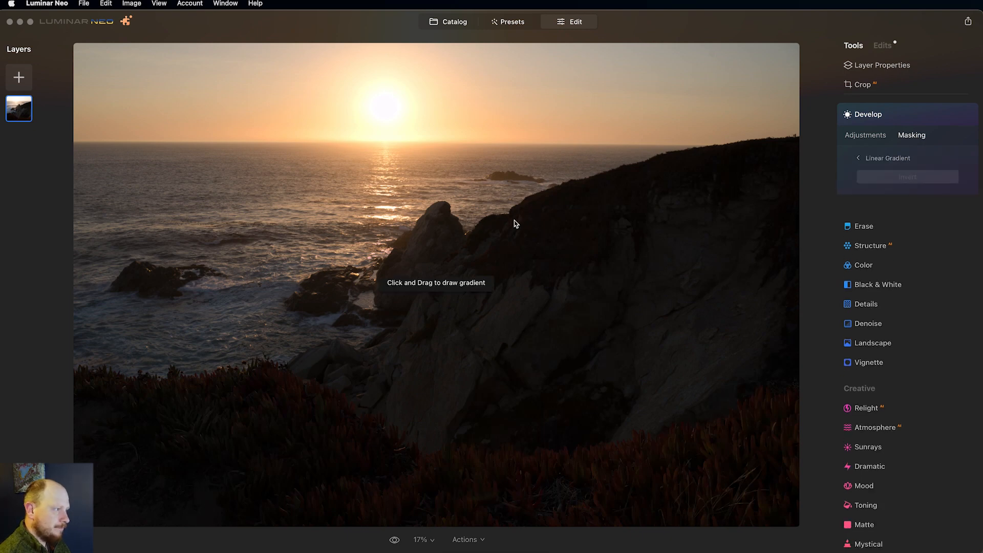
drag(527, 266, 482, 113)
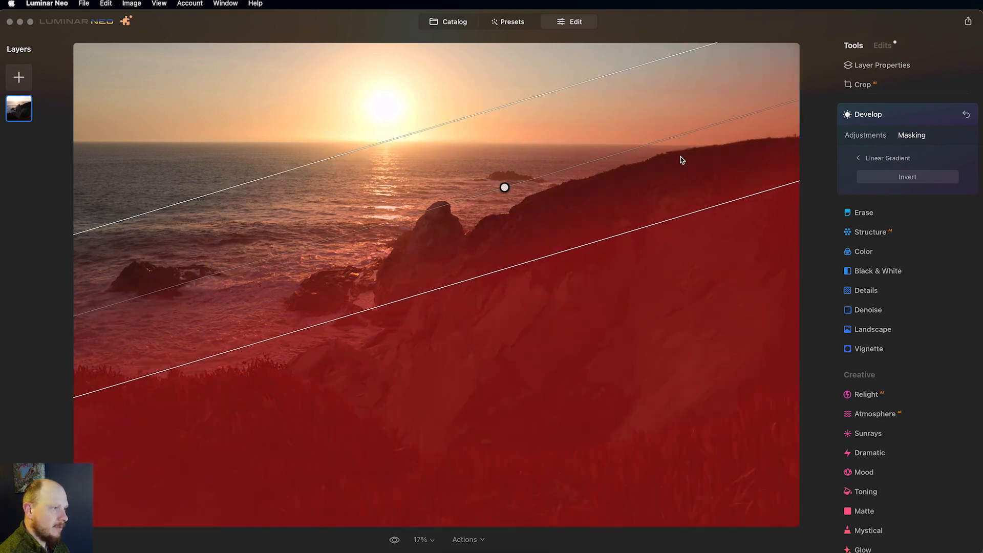
- Brighten the masked cliffs with Shadows 83 and Exposure 1.13, and collapse the Develop tool
click(875, 137)
drag(908, 255, 947, 255)
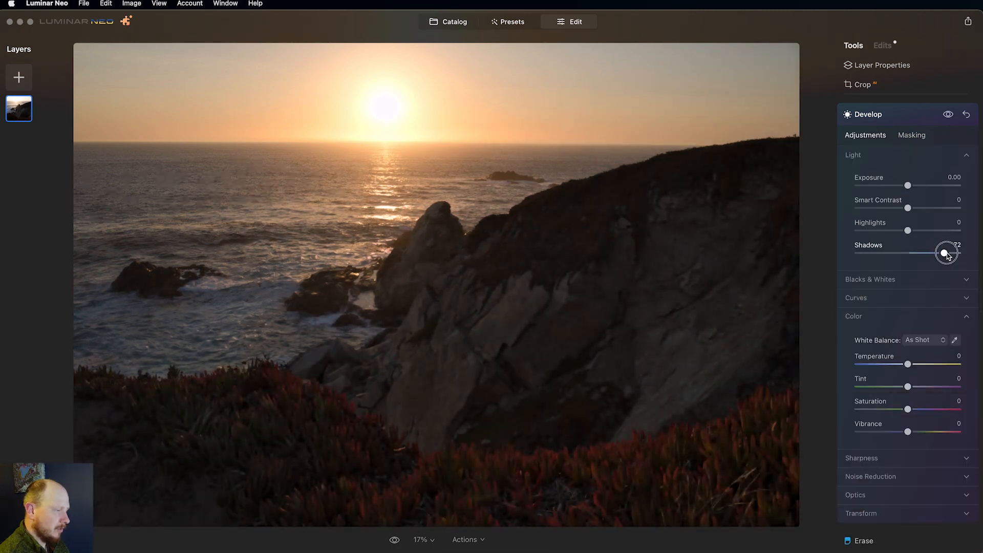
drag(908, 185, 919, 186)
drag(943, 253, 949, 253)
click(871, 117)
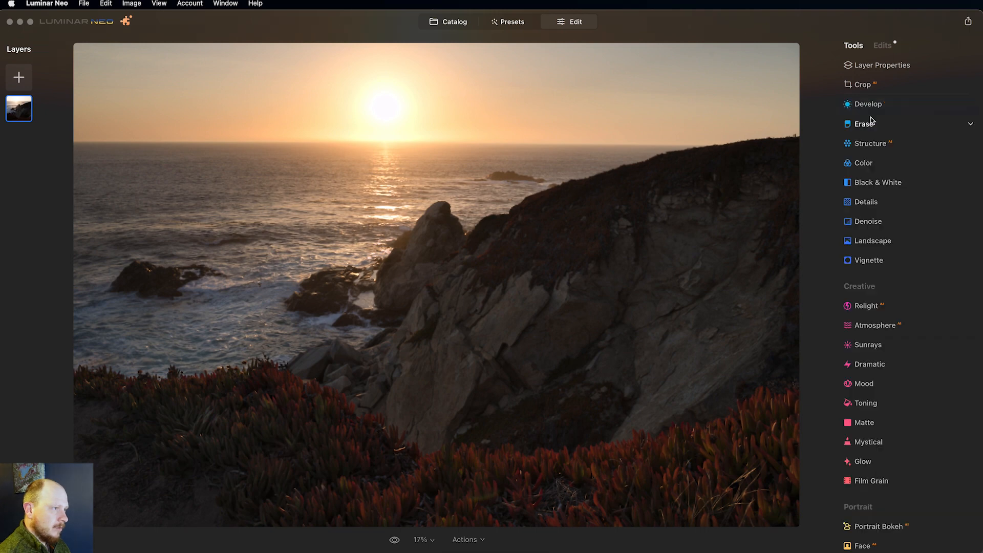
- Set Golden Hour to 36 and Dehaze to 31 in the Landscape tool, and collapse it
scroll(896, 182, down, 1)
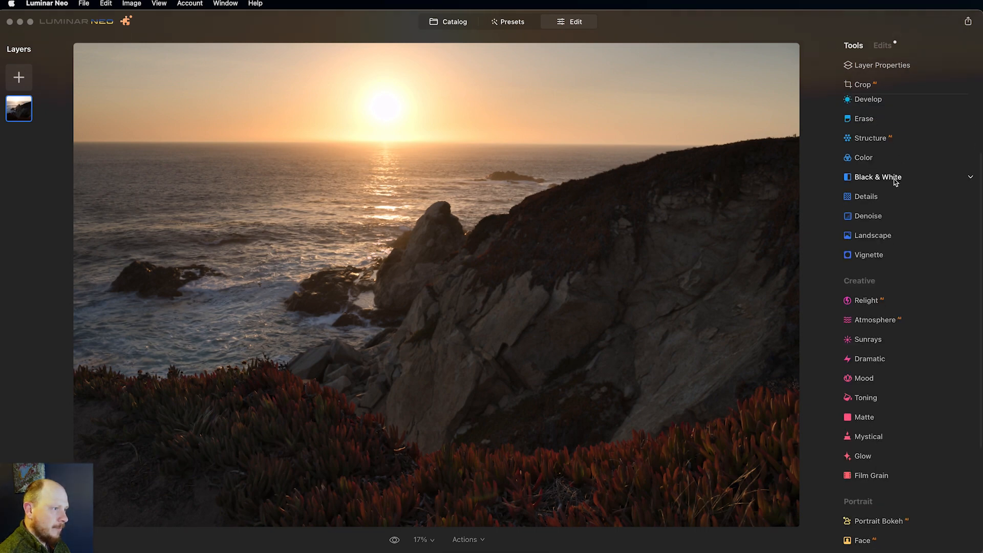
click(868, 237)
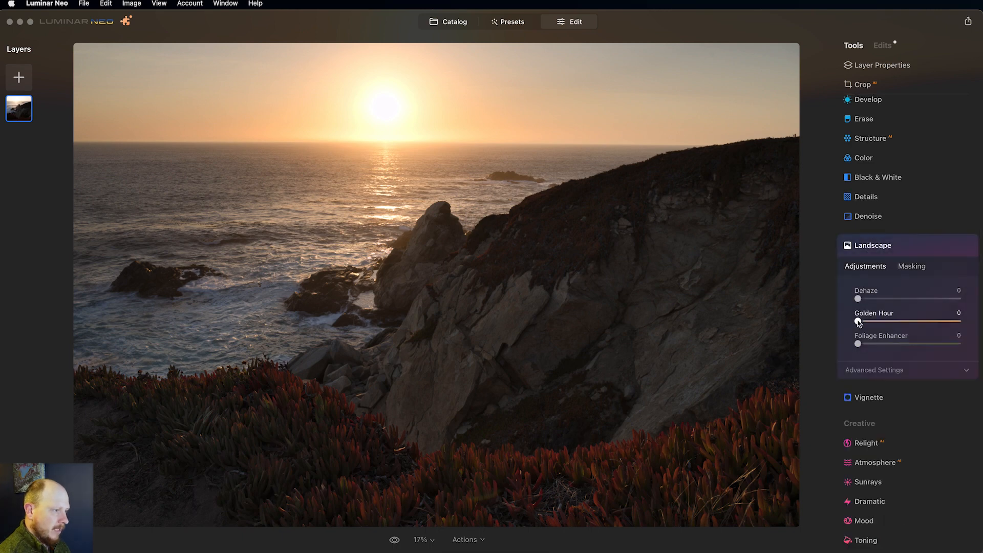
drag(858, 322, 896, 325)
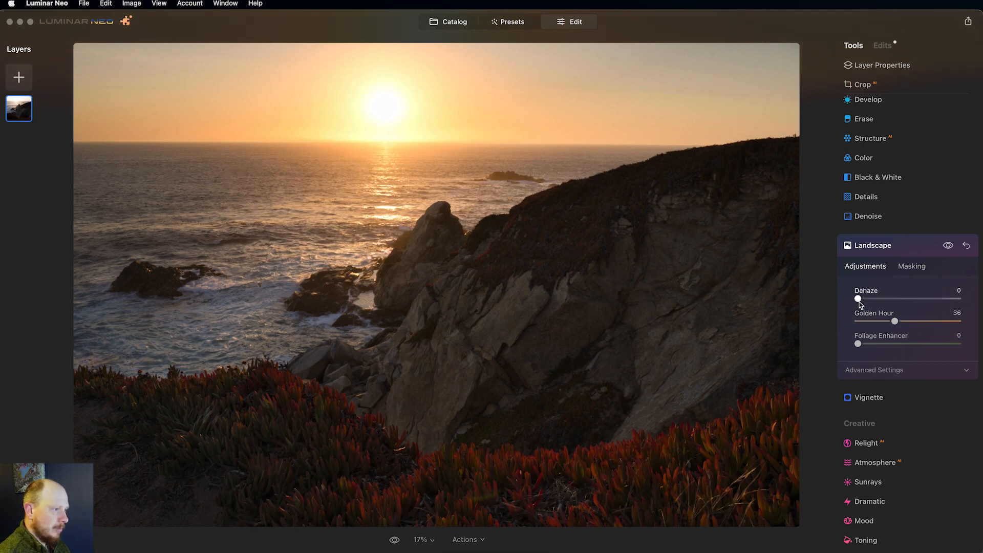
drag(859, 300, 892, 302)
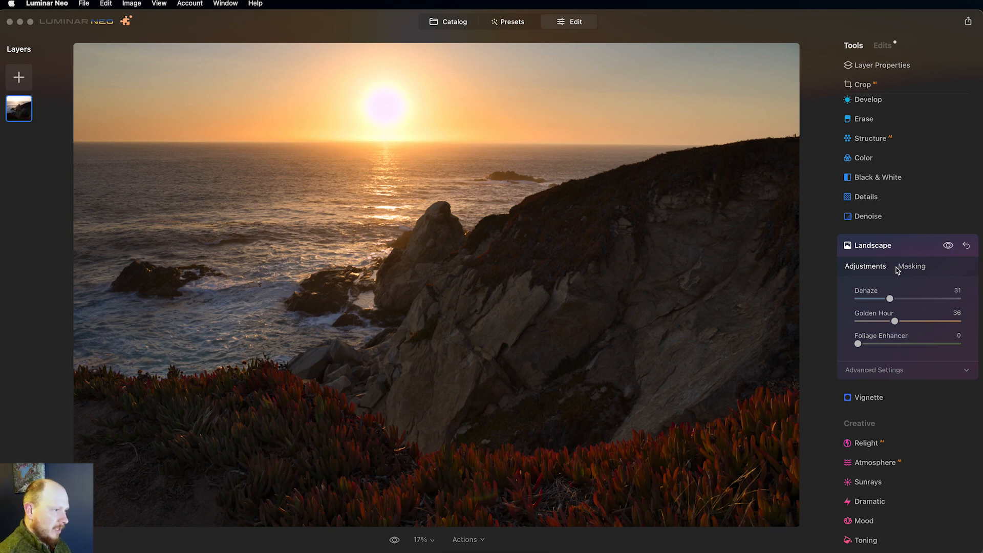
click(869, 244)
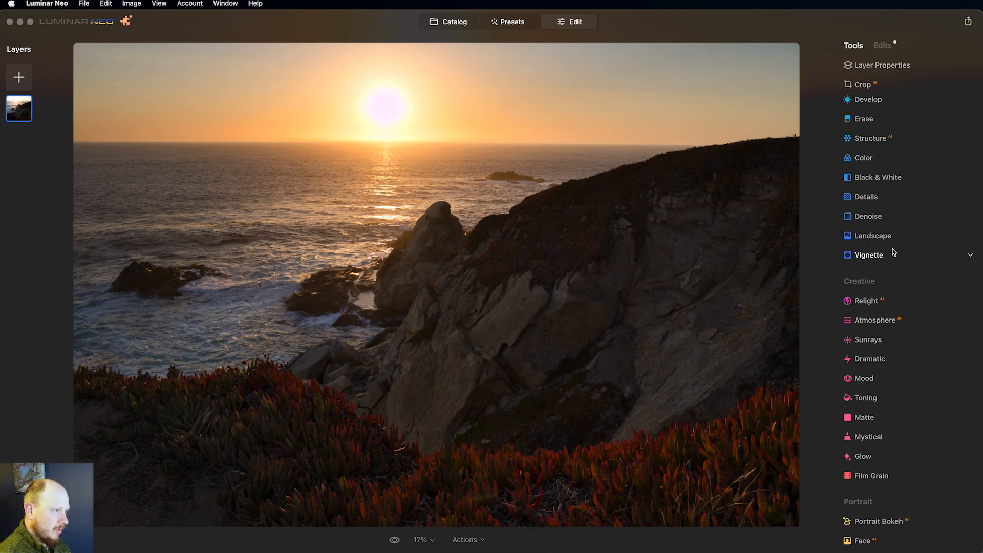
- Set Accent to 34 and Sky Enhancer to 32 in the Enhance tool
scroll(894, 252, up, 2)
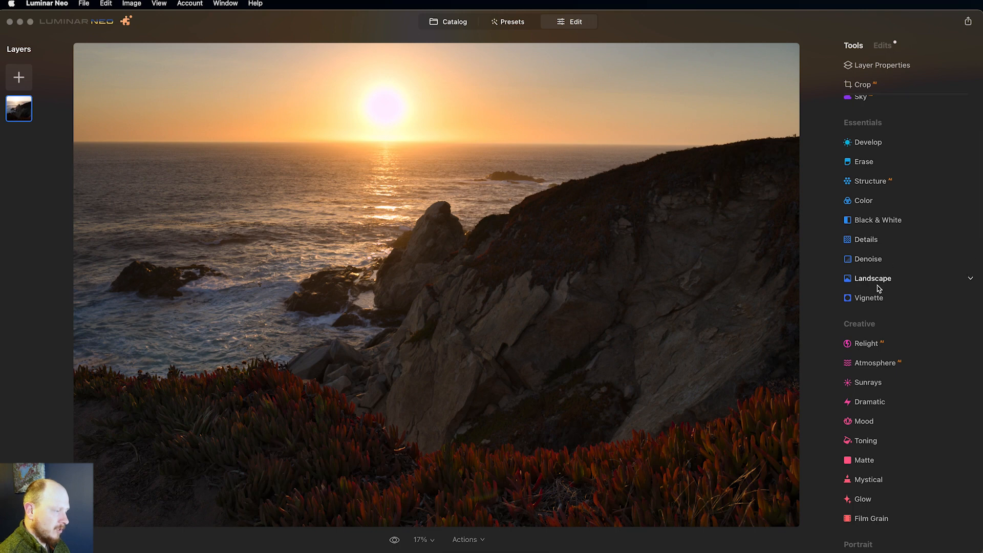
scroll(879, 286, down, 1)
scroll(873, 341, down, 2)
scroll(874, 339, up, 5)
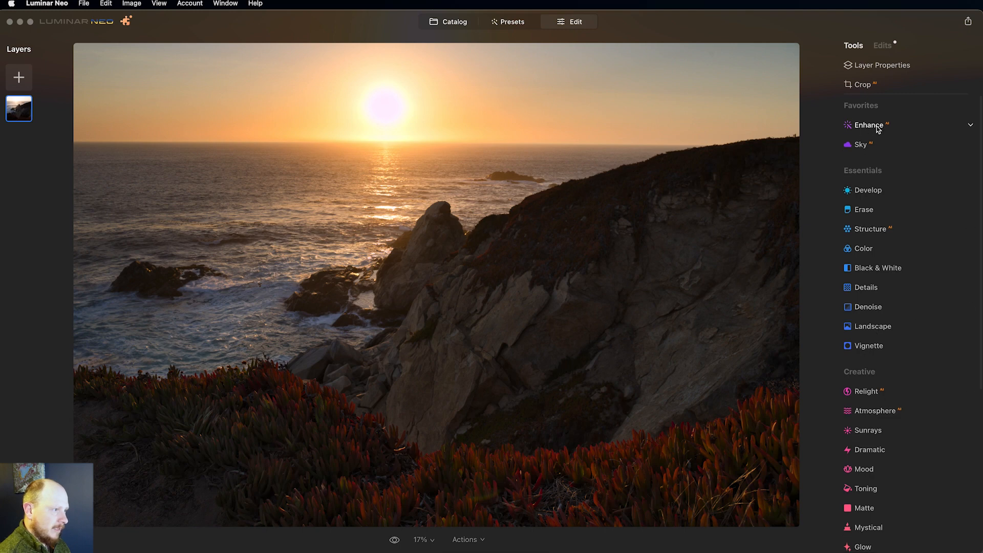
click(864, 128)
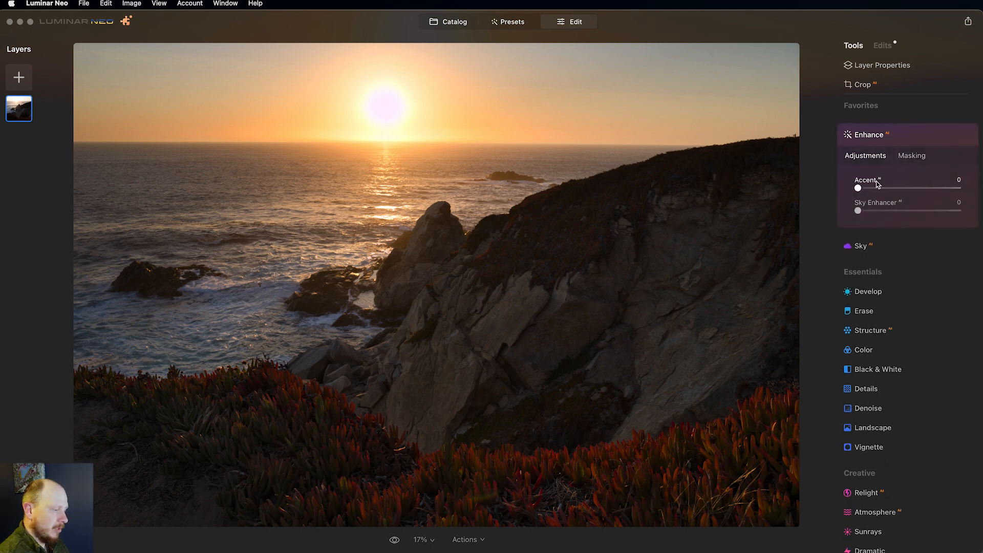
drag(858, 189, 891, 190)
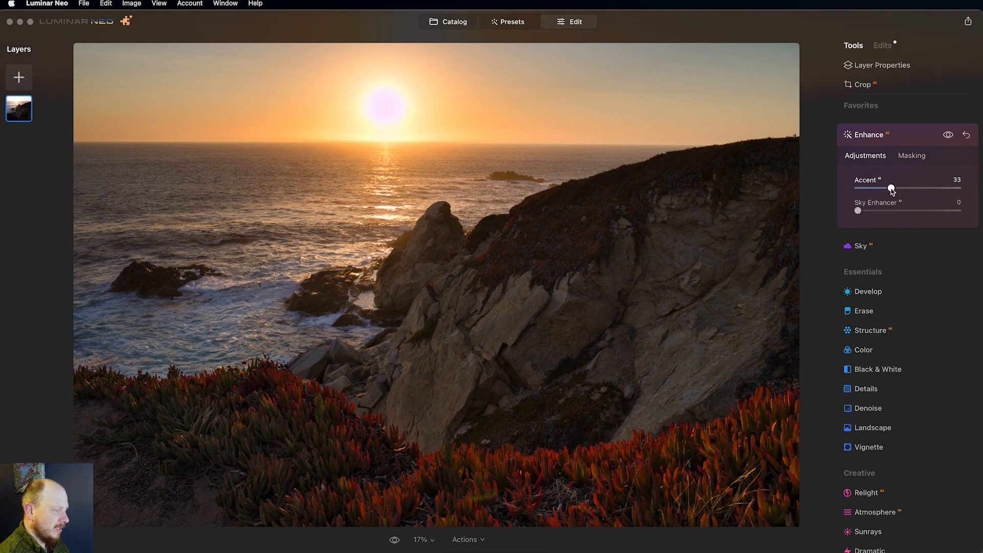
drag(891, 188, 893, 190)
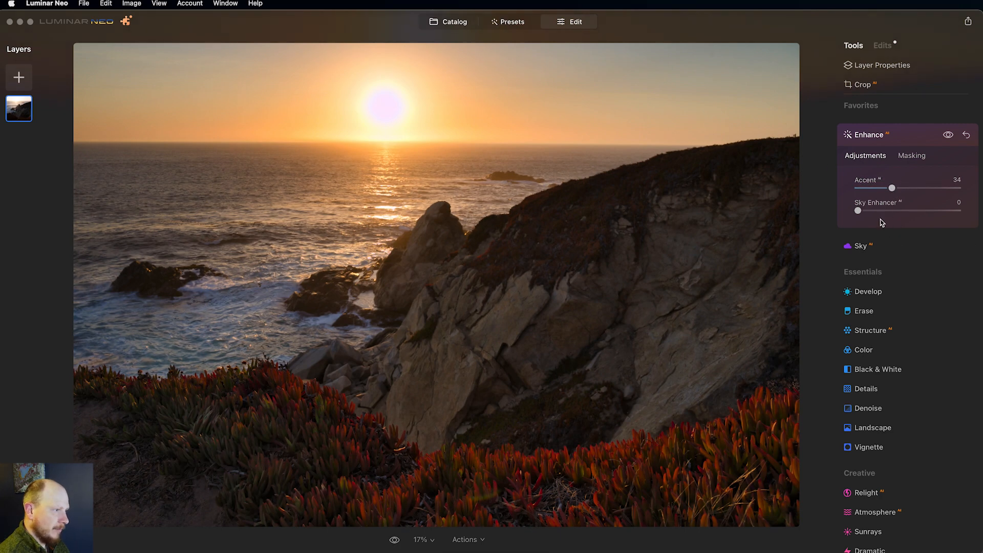
drag(859, 212, 889, 213)
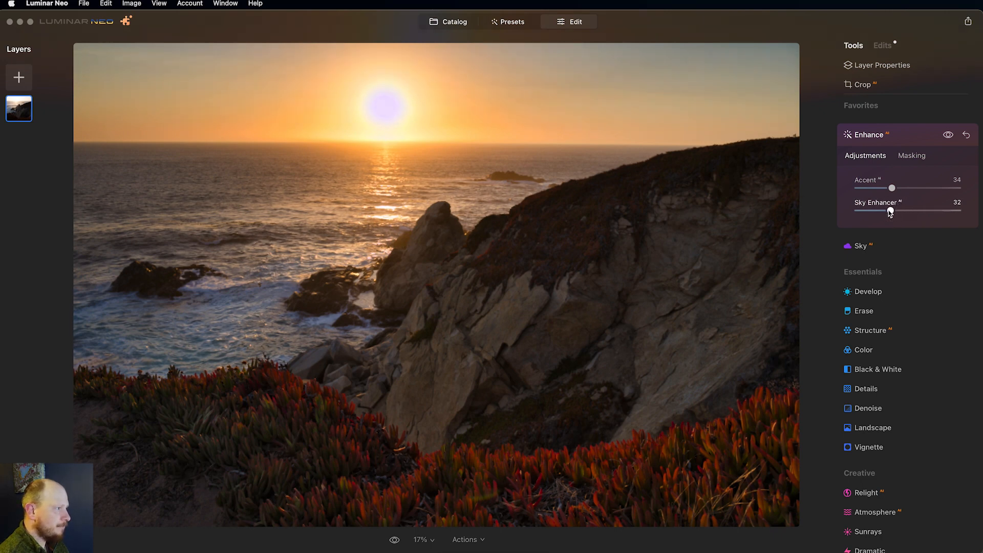
- Darken the photo's edges with a Vignette amount of -55
scroll(911, 326, down, 3)
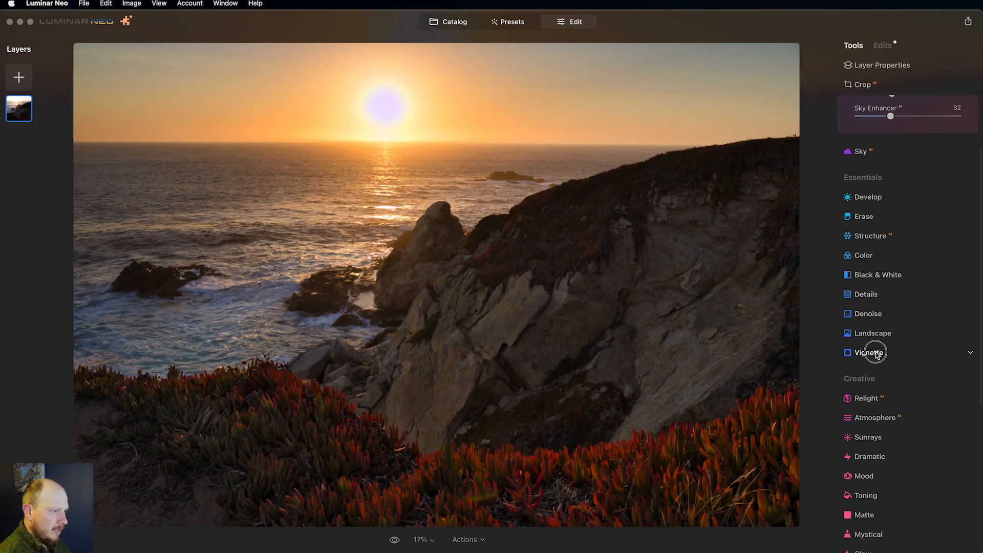
click(874, 354)
drag(907, 311, 879, 311)
- Open the Sunrays tool and place the sun center on the setting sun
scroll(922, 374, down, 5)
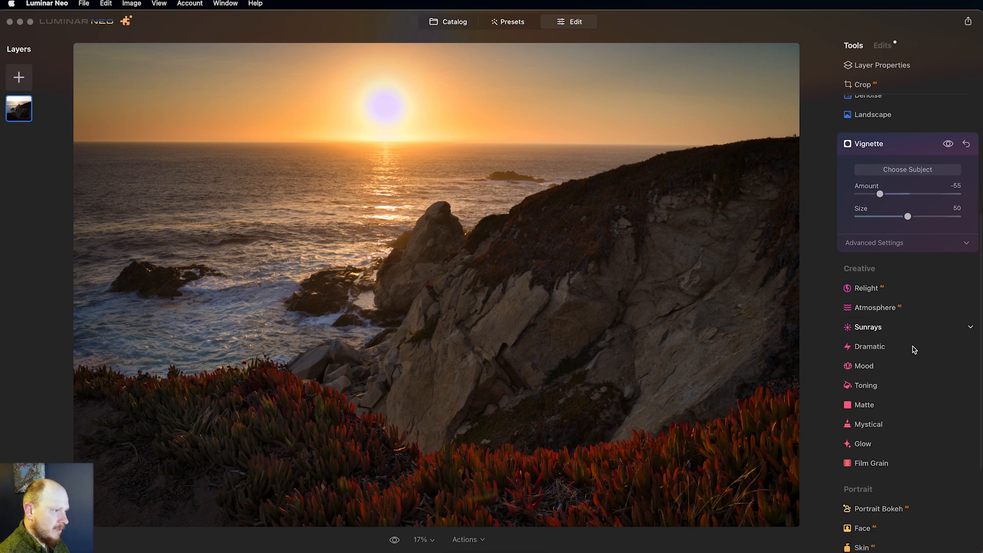
click(874, 328)
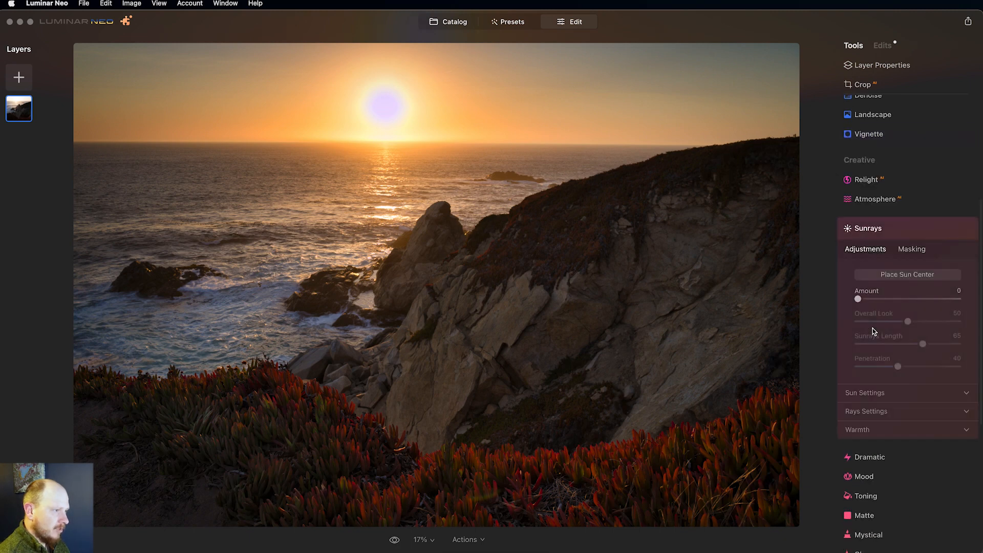
click(925, 275)
drag(290, 139, 386, 109)
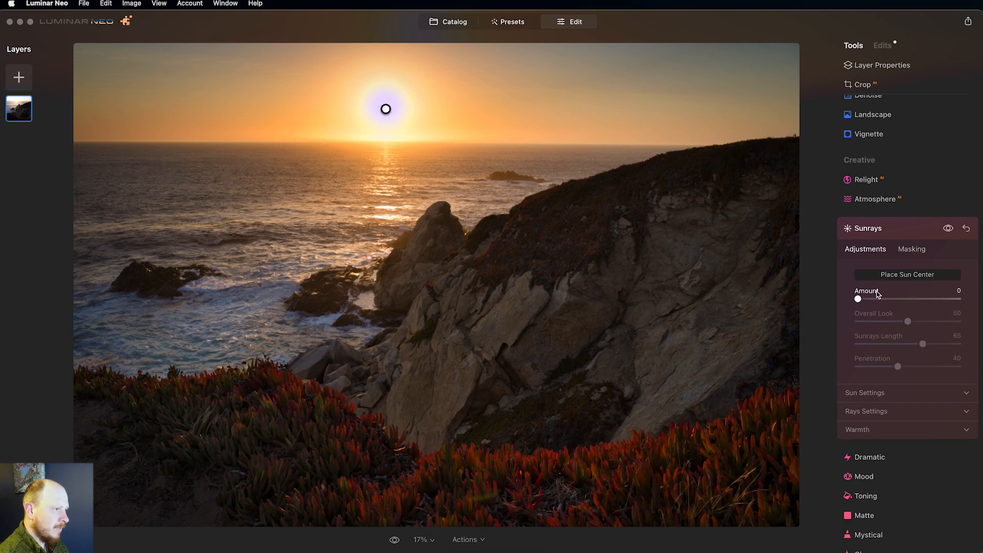
- Set the Sunrays Amount to 20, Overall Look to 34, Sunrays Length to 60 and Penetration to 17, and collapse the tool
drag(858, 299, 878, 300)
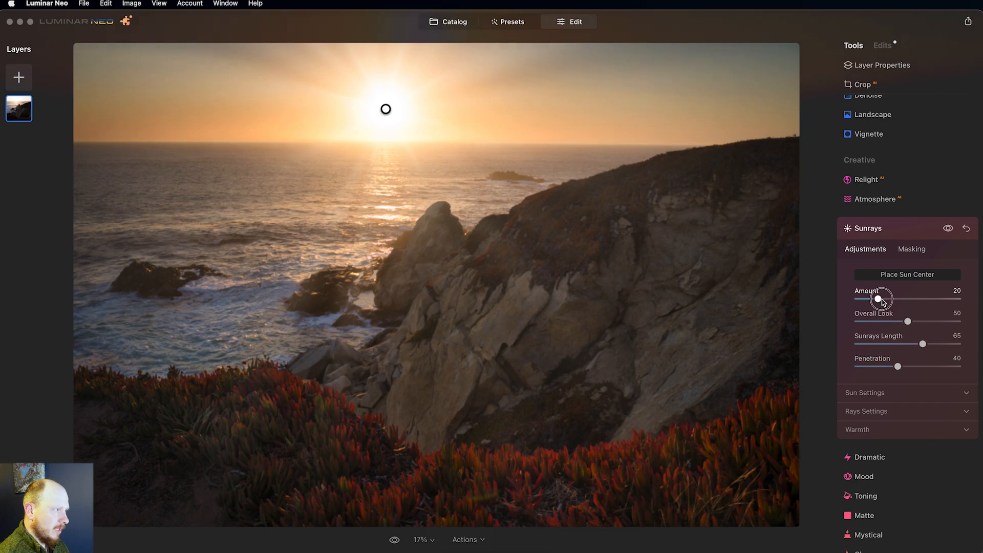
drag(923, 343, 891, 324)
drag(897, 366, 883, 367)
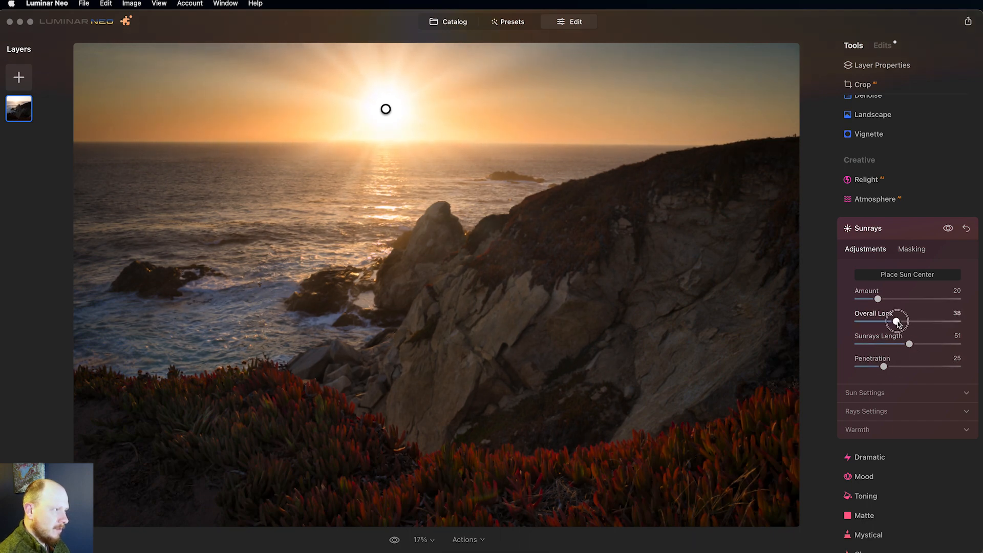
mouse_move(909, 343)
mouse_down()
mouse_move(921, 344)
mouse_move(872, 366)
mouse_move(908, 346)
mouse_move(899, 345)
mouse_move(920, 346)
mouse_up()
scroll(919, 346, up, 8)
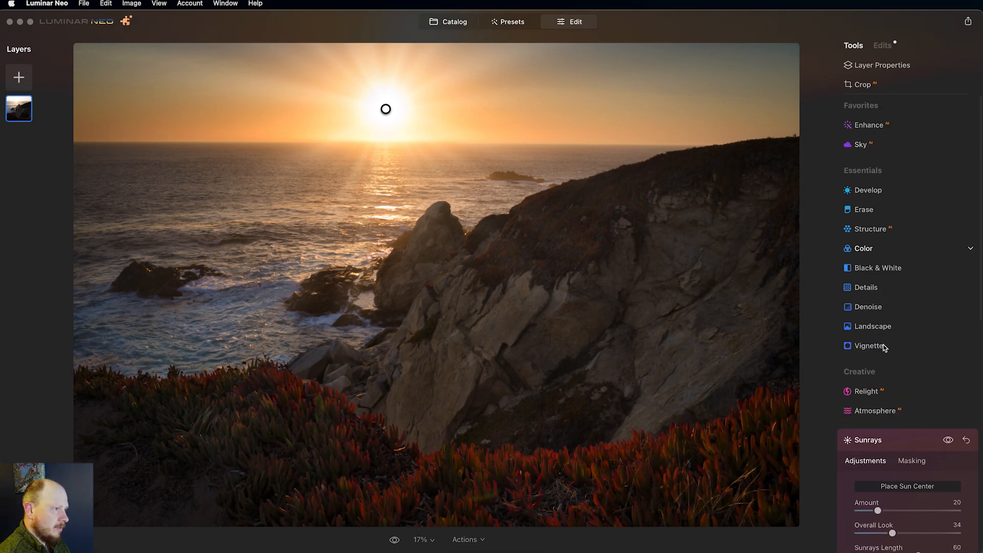
click(870, 439)
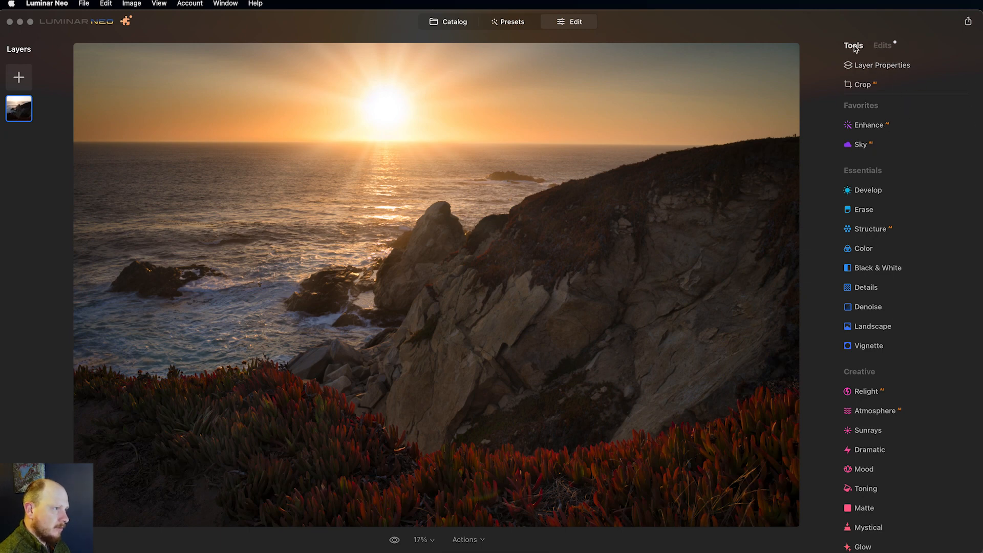
- Review the settings of the applied Sunrays, Vignette, Enhance, Landscape and Develop edits in the edit history
click(883, 46)
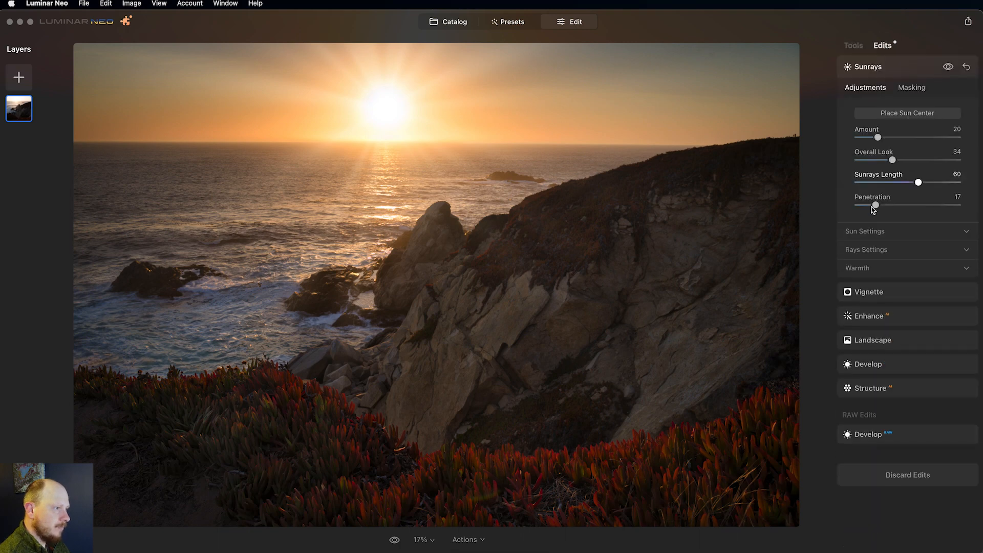
click(873, 294)
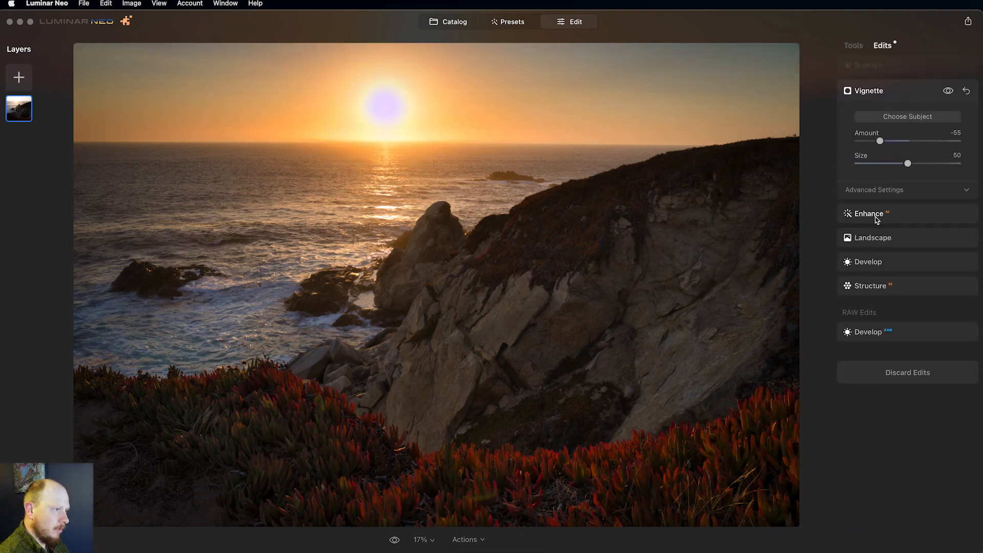
click(877, 217)
click(871, 223)
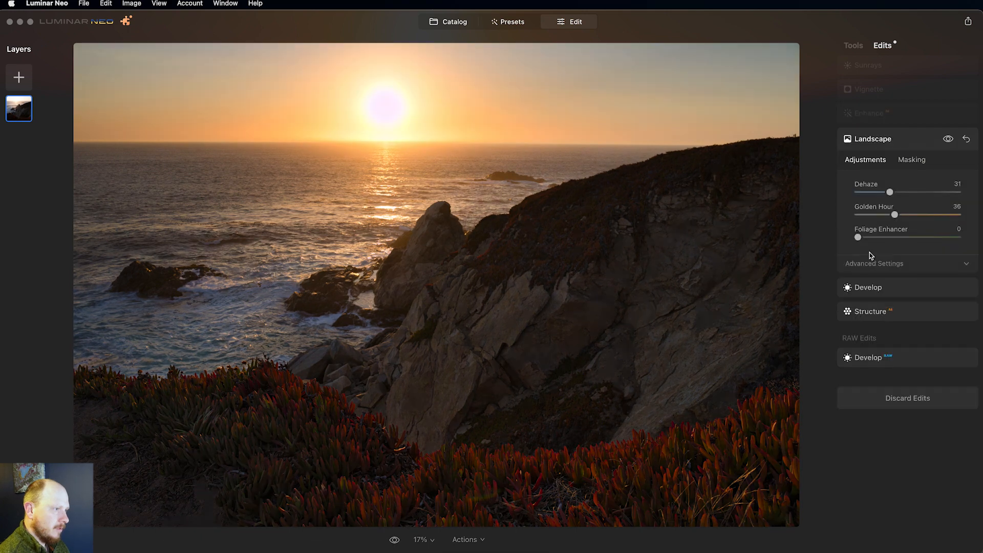
click(868, 287)
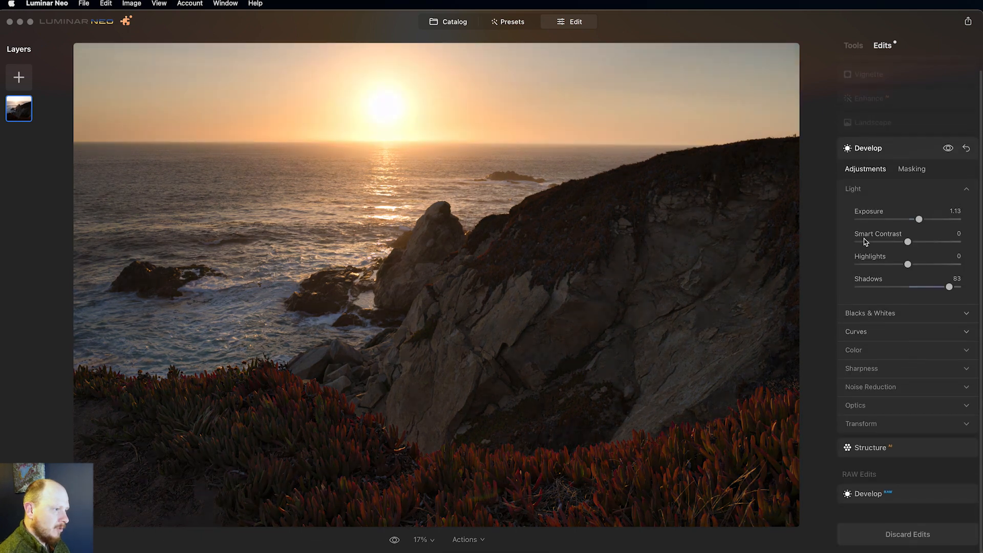
- Reopen the Develop RAW edit, lower its Exposure to -1.85, and return to the tool list
click(886, 495)
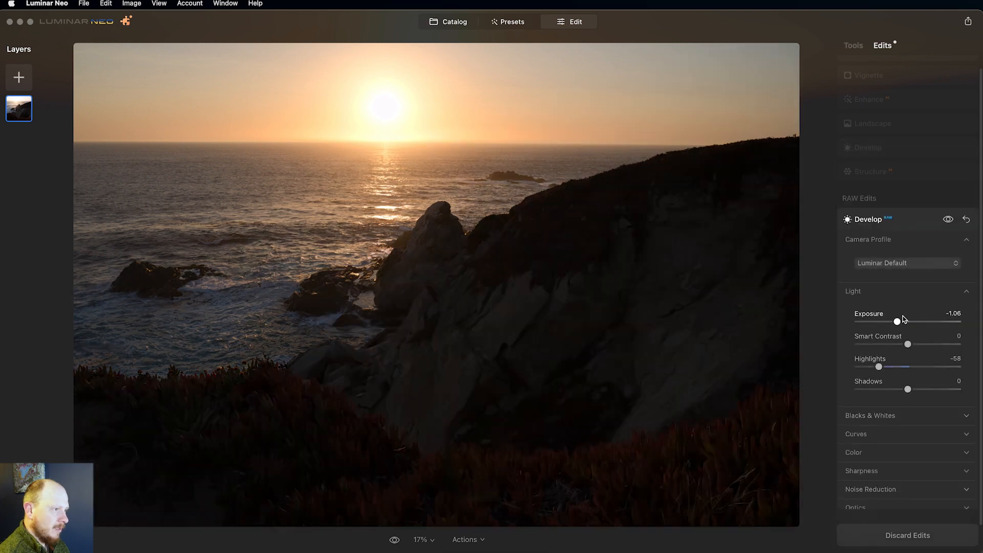
drag(896, 313, 908, 336)
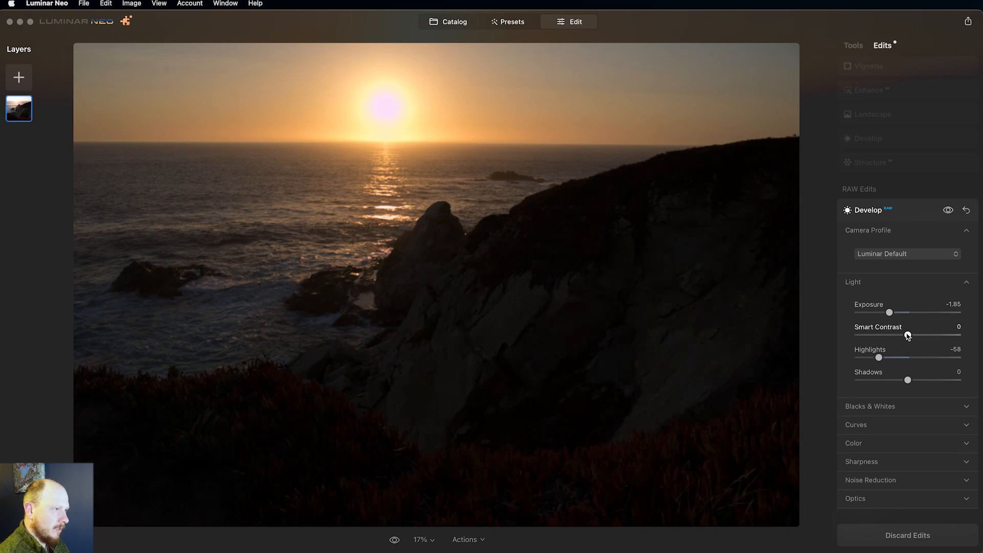
click(853, 46)
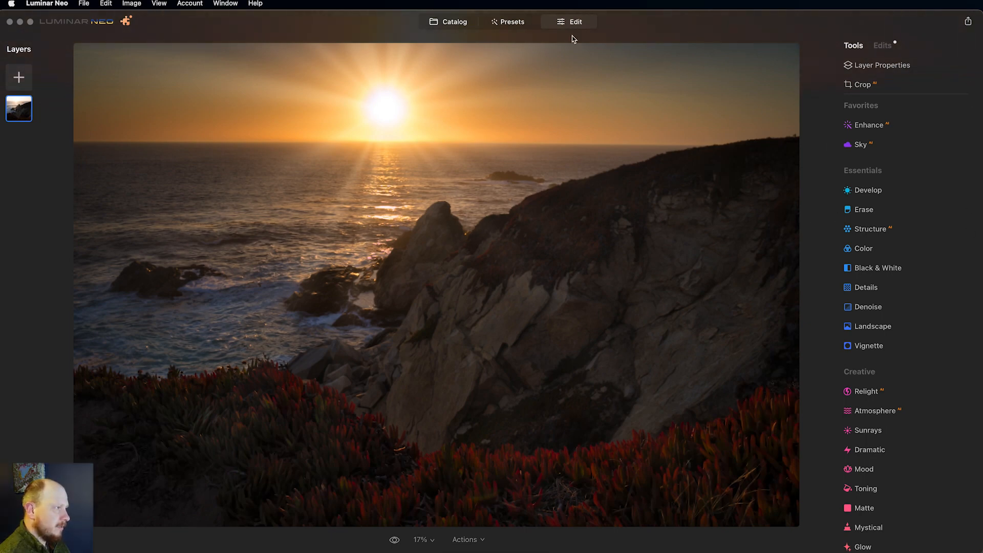
- Return to the photo catalog and select the beach photo with the rock arch
click(457, 23)
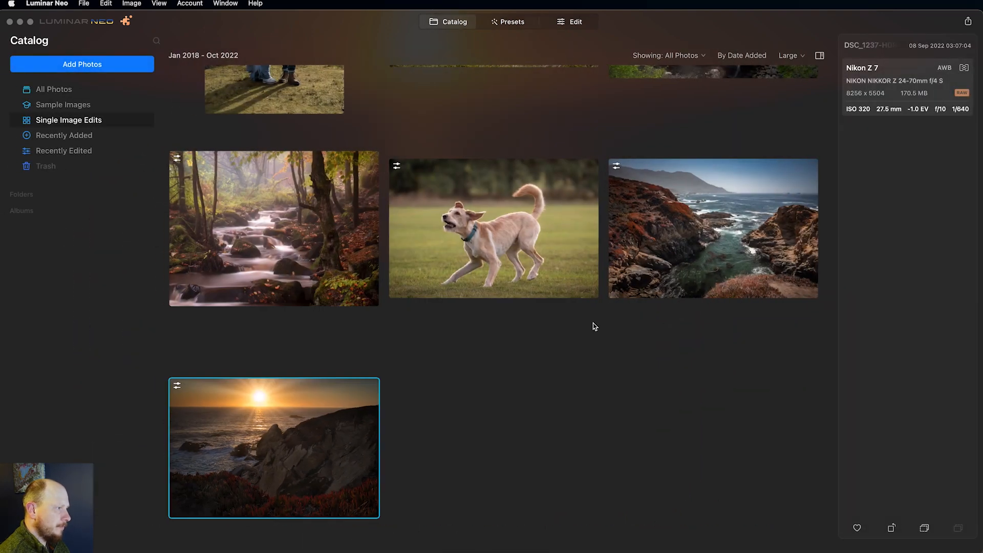
scroll(647, 402, up, 10)
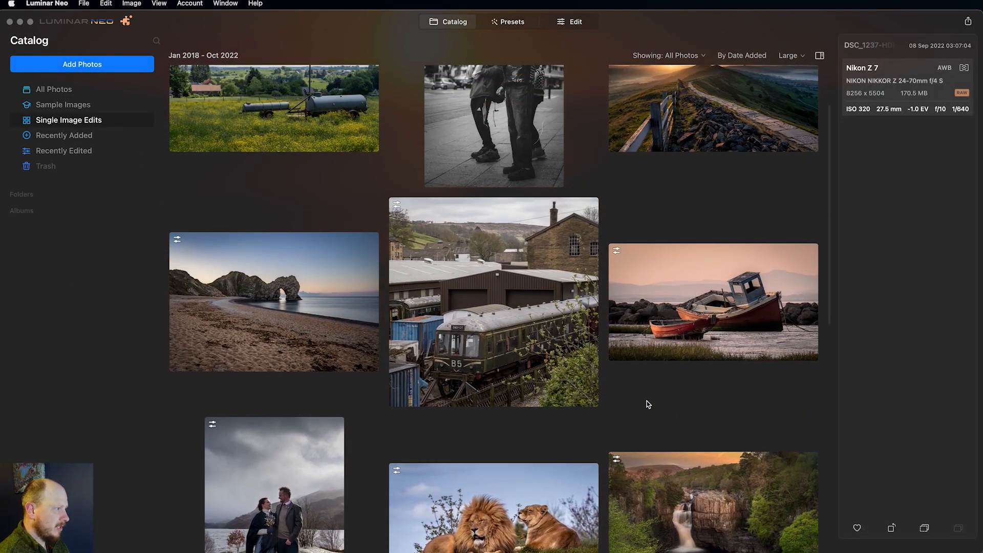
scroll(648, 404, up, 4)
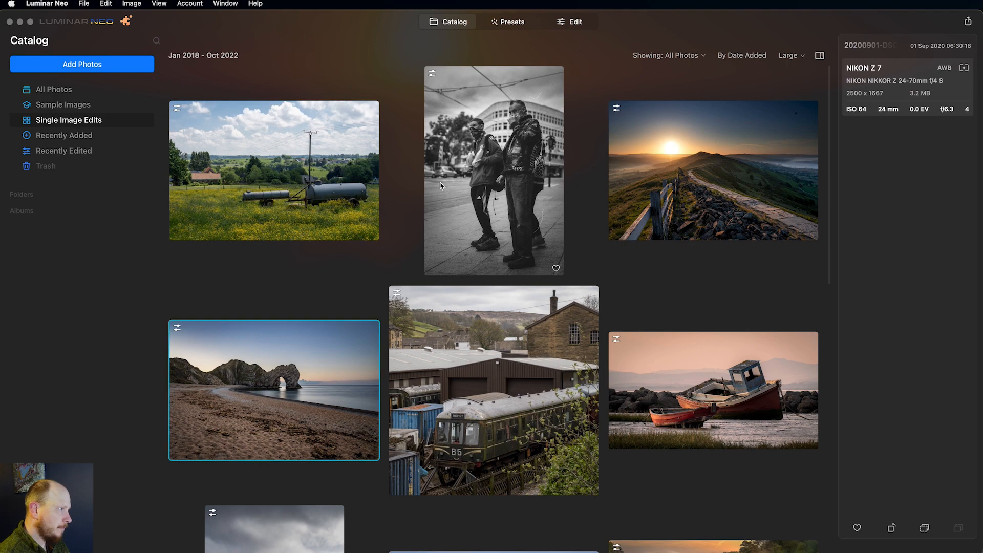
- Open the beach photo with the rock arch for editing and bring up the Sky tool's sky selection
click(579, 27)
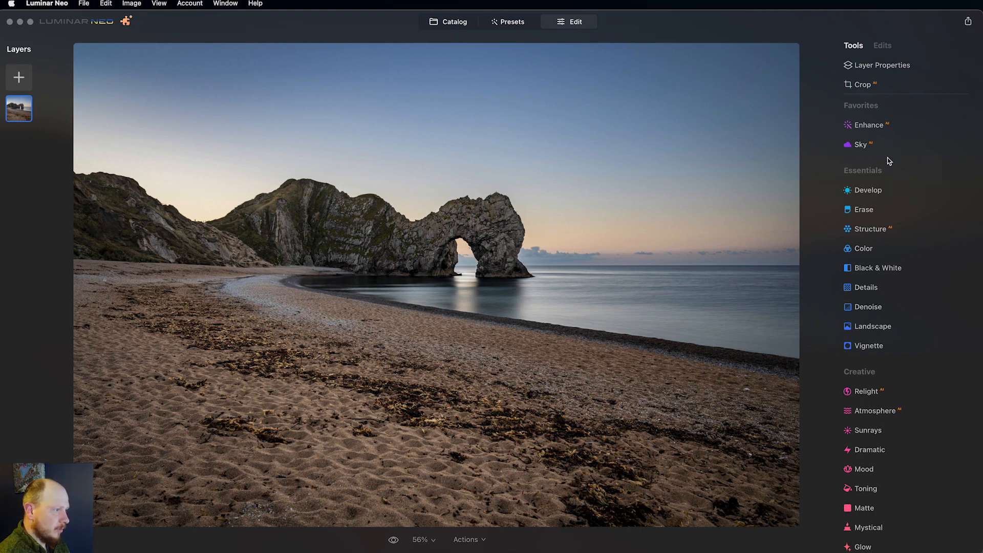
click(861, 146)
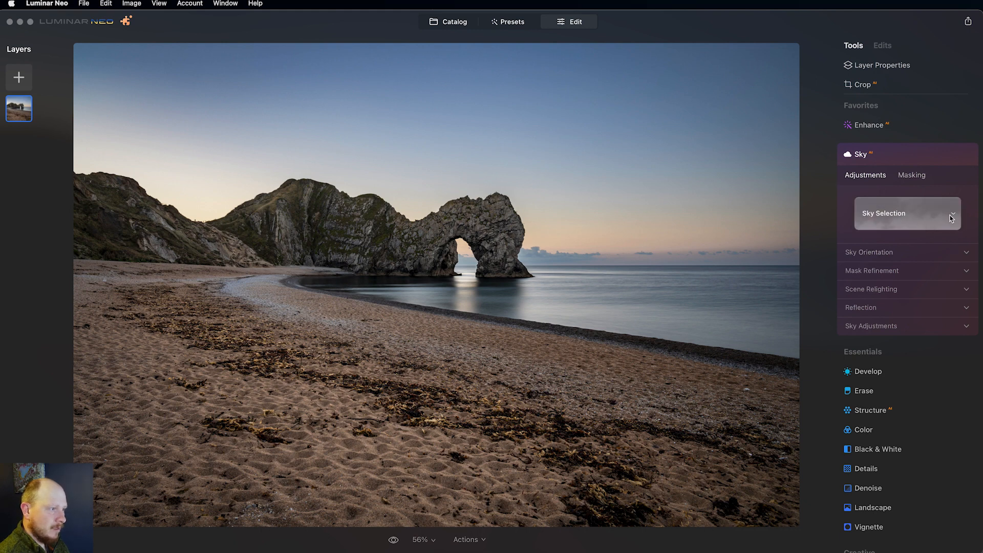
click(953, 215)
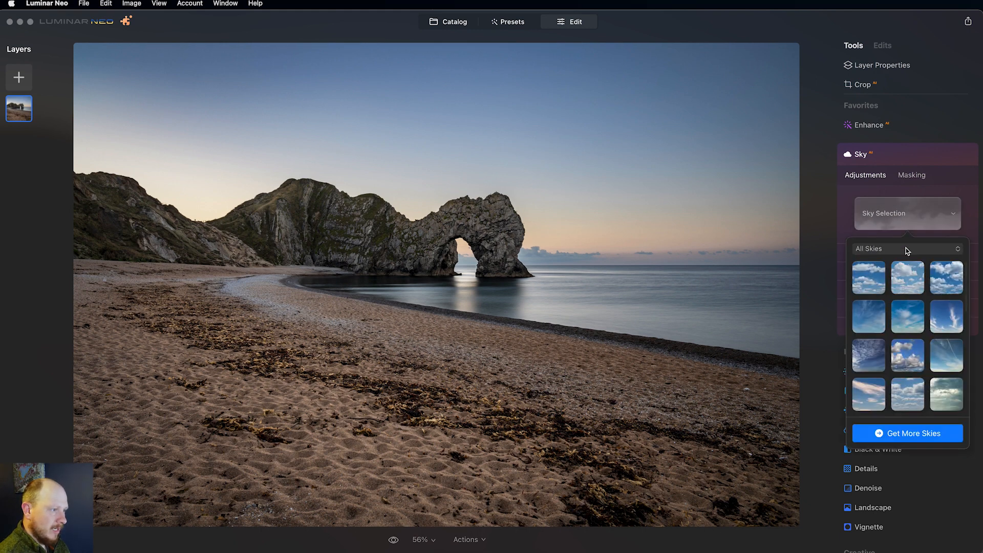
- Try the Dramatic Sky 6 and Dramatic Sunset 1 replacement skies on the beach photo
scroll(925, 348, down, 5)
scroll(922, 337, down, 3)
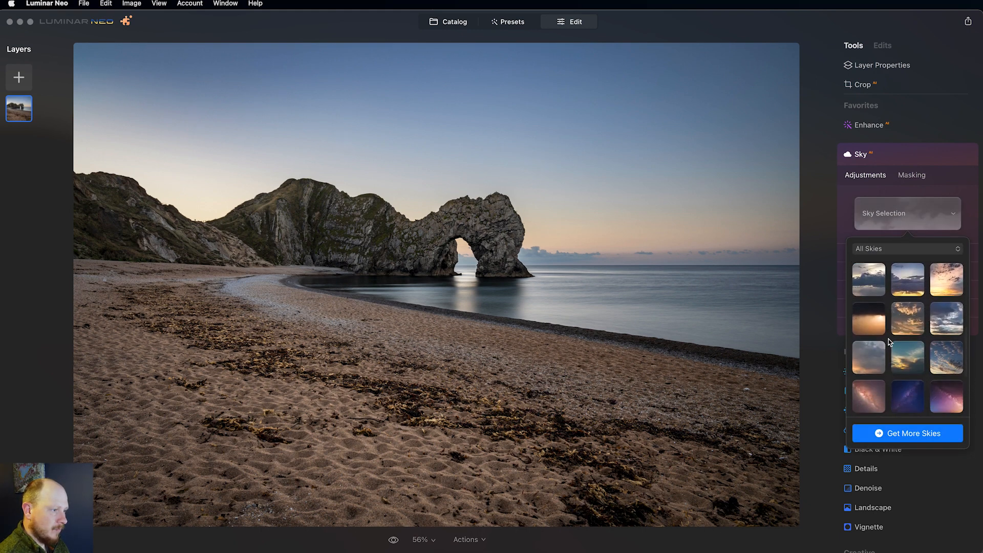
click(899, 281)
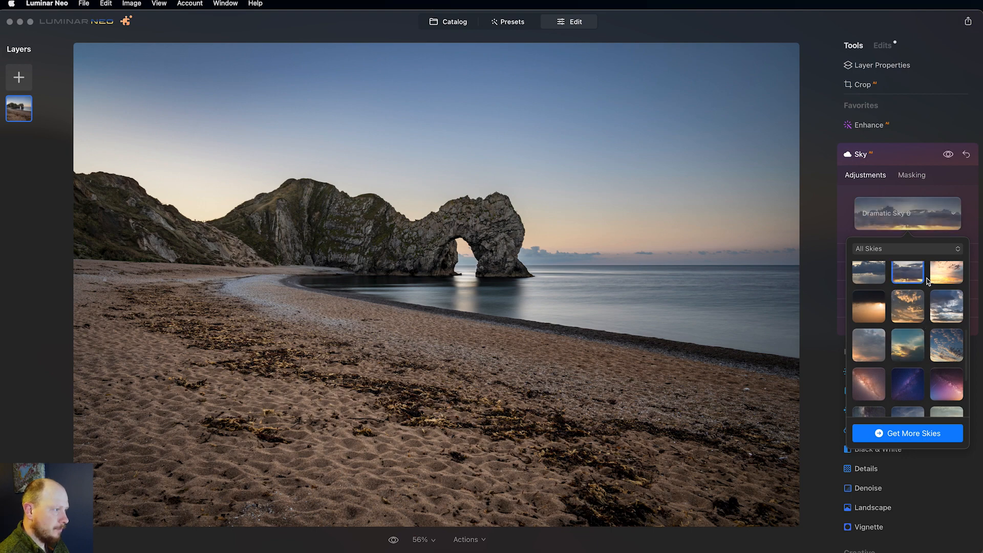
scroll(905, 345, up, 2)
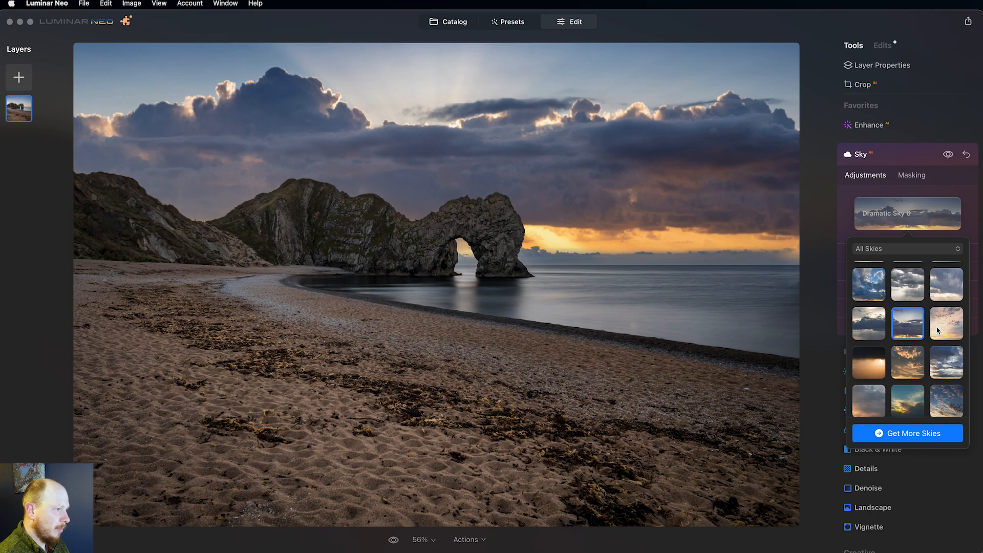
click(954, 329)
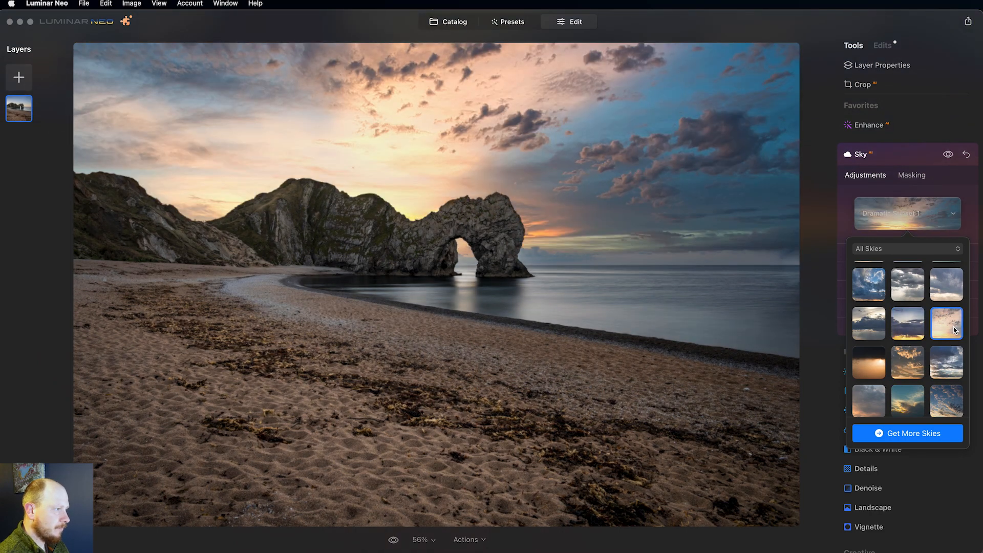
scroll(911, 343, down, 1)
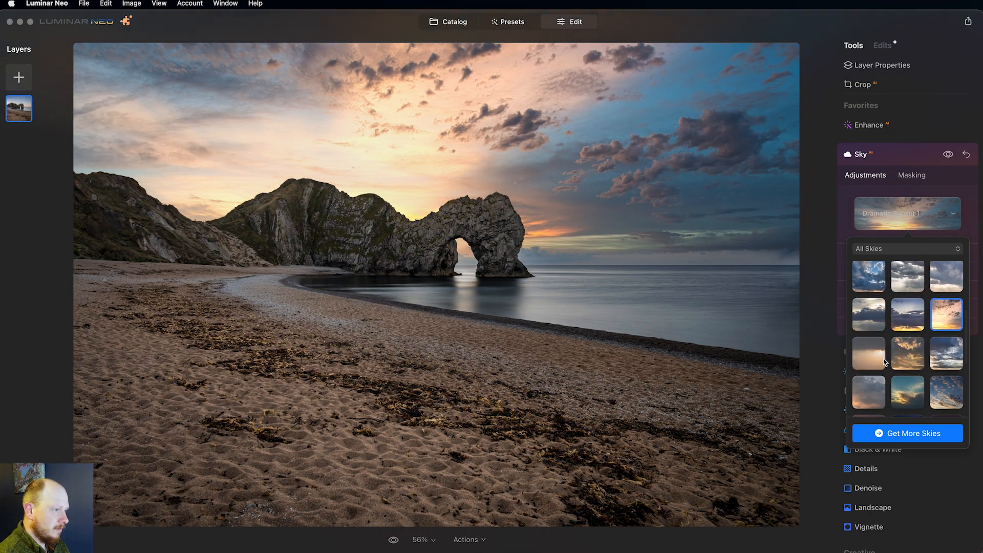
- Try the dark orange sunset sky, Dramatic Sunset 3, the blue cloudy sunset beside it, and Dramatic Sunset 5, 6 and 7
click(868, 363)
scroll(901, 361, down, 1)
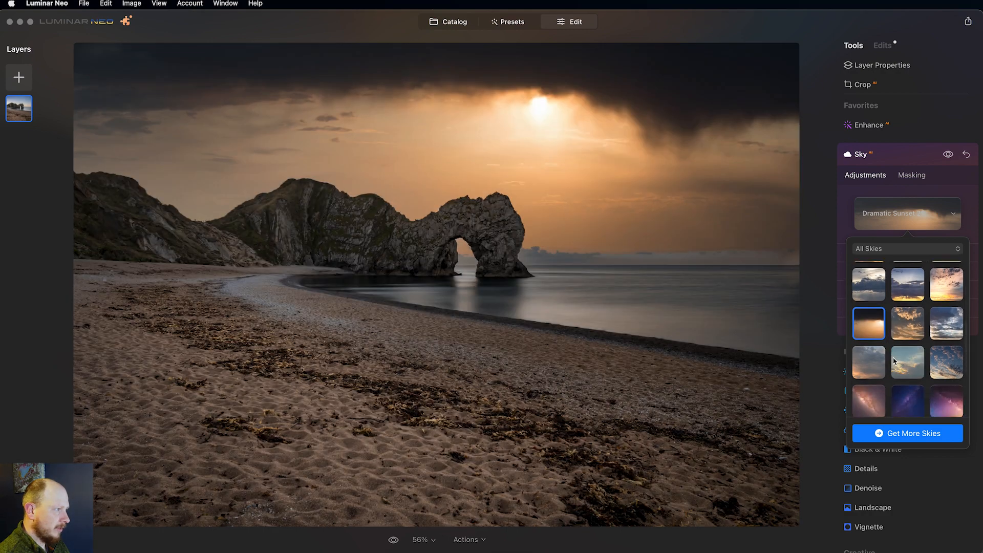
click(910, 333)
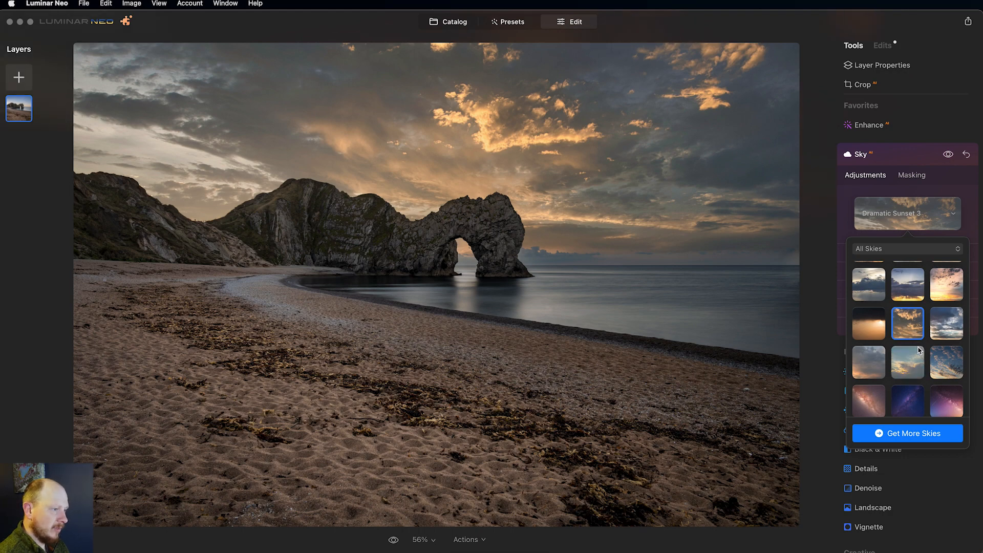
click(940, 337)
scroll(890, 337, down, 2)
click(872, 346)
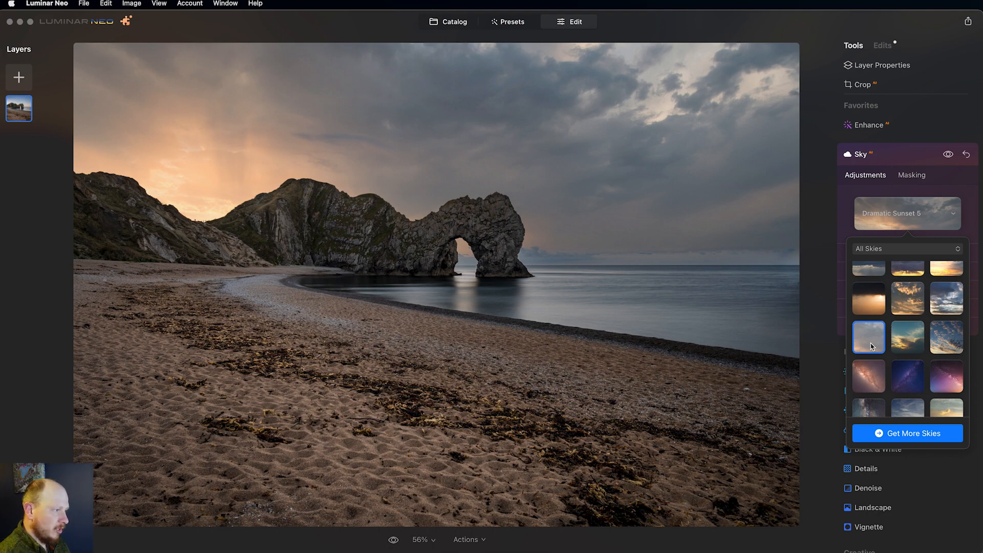
click(901, 347)
click(946, 338)
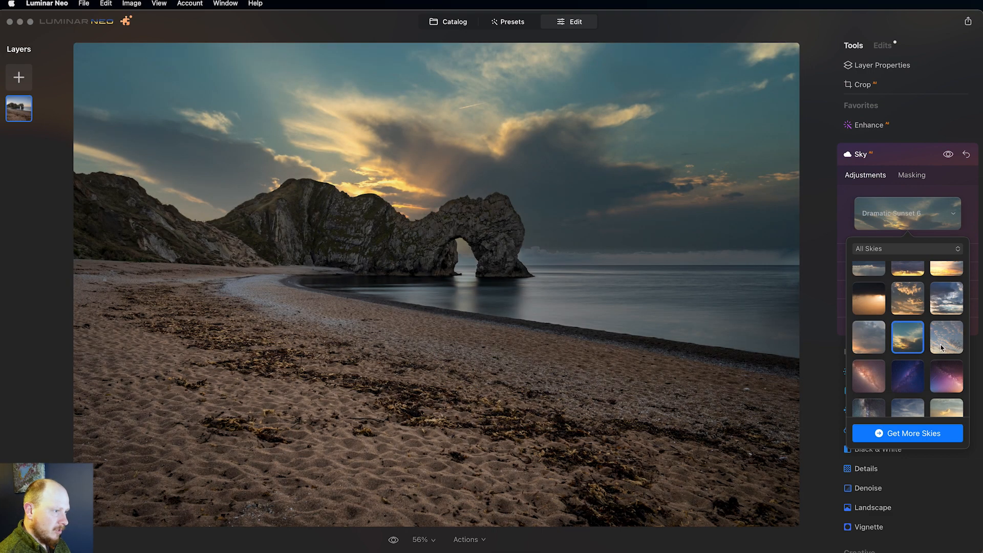
- Try the night skies Galaxy 1, Galaxy 2 and Starry Night 1 on the beach photo
scroll(903, 372, down, 1)
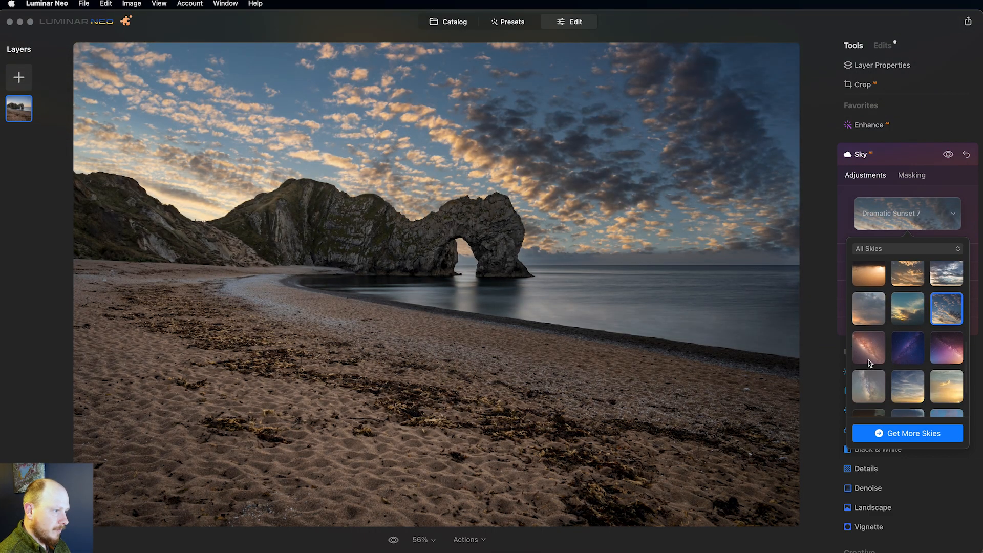
click(870, 344)
scroll(895, 378, down, 1)
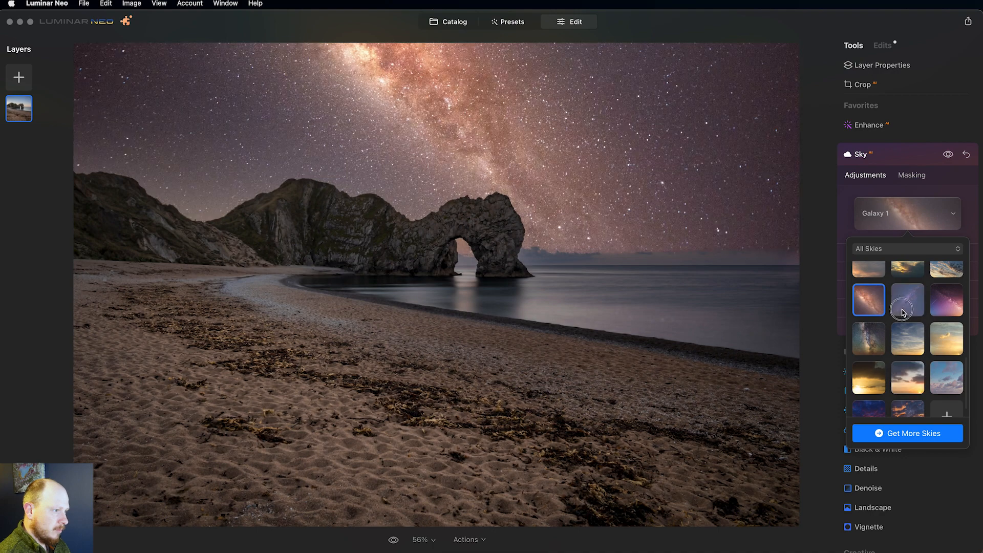
click(907, 306)
click(940, 306)
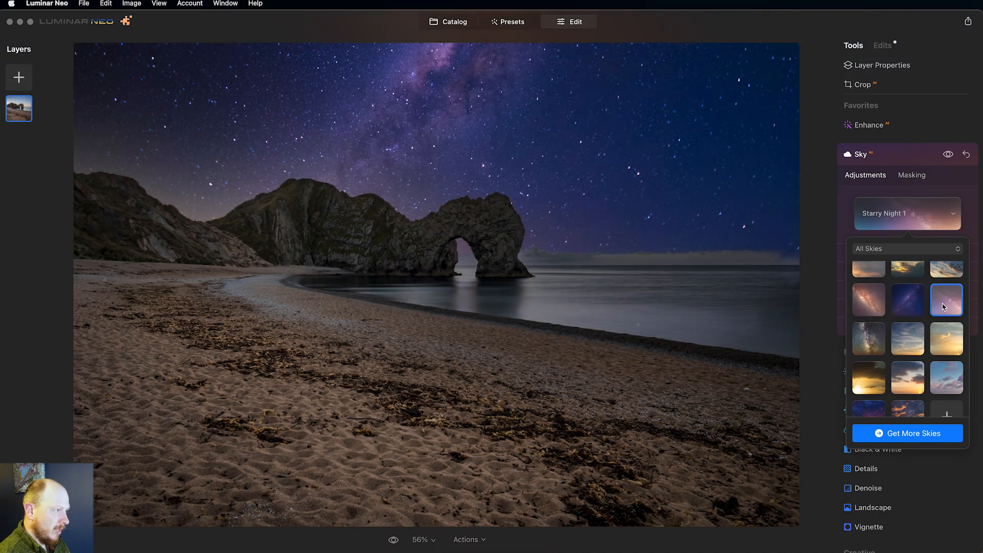
scroll(930, 369, up, 2)
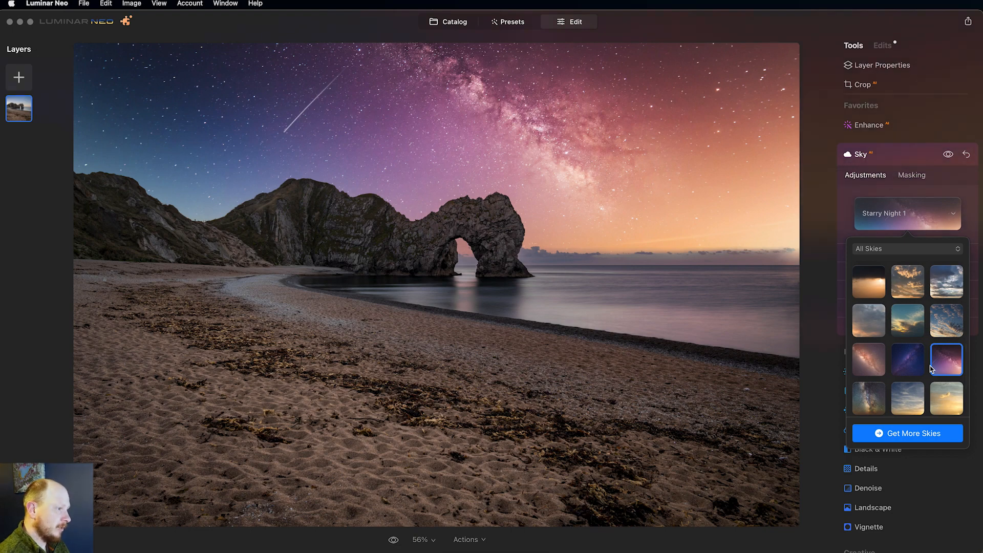
- Switch the replacement sky back to Dramatic Sunset 1 and close the sky selection
scroll(901, 357, down, 6)
scroll(896, 354, down, 3)
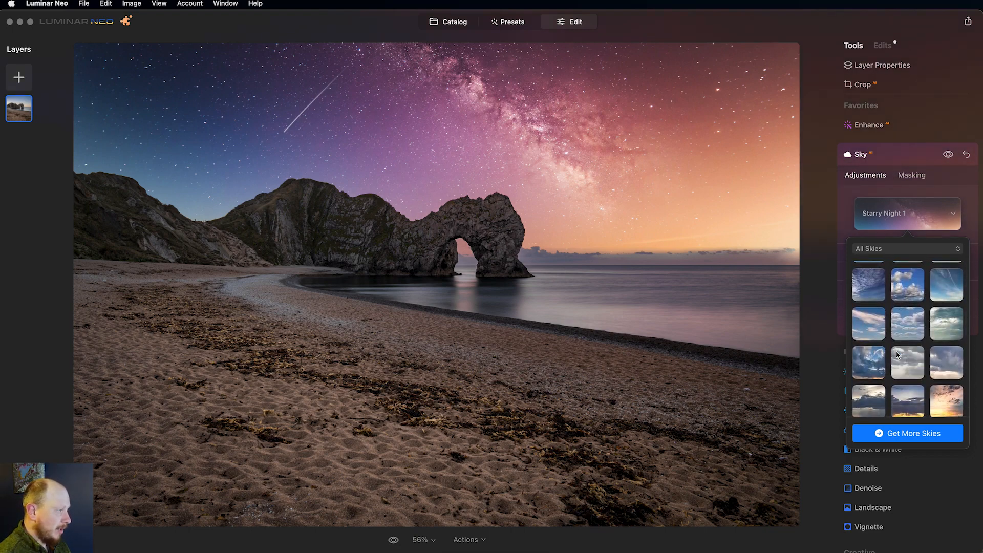
scroll(953, 286, down, 5)
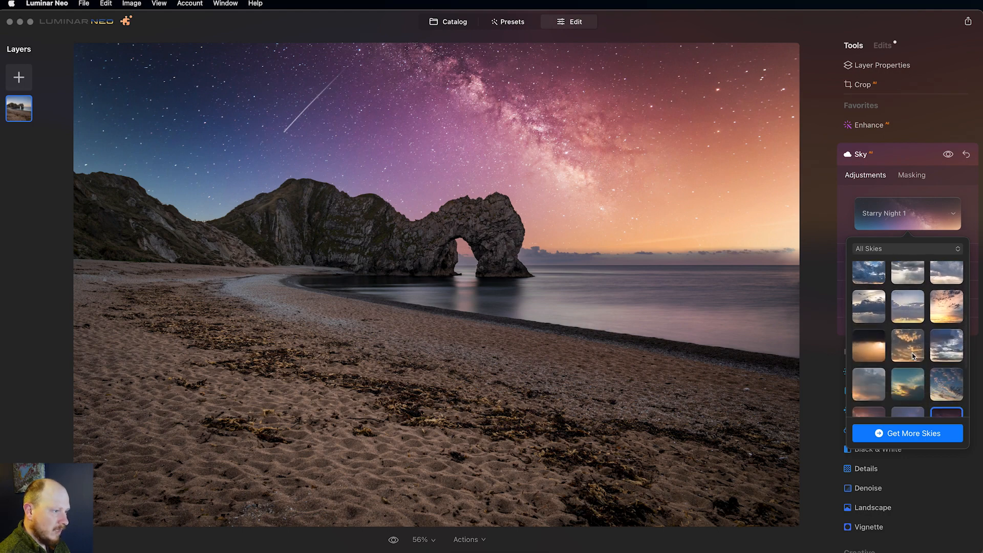
click(956, 283)
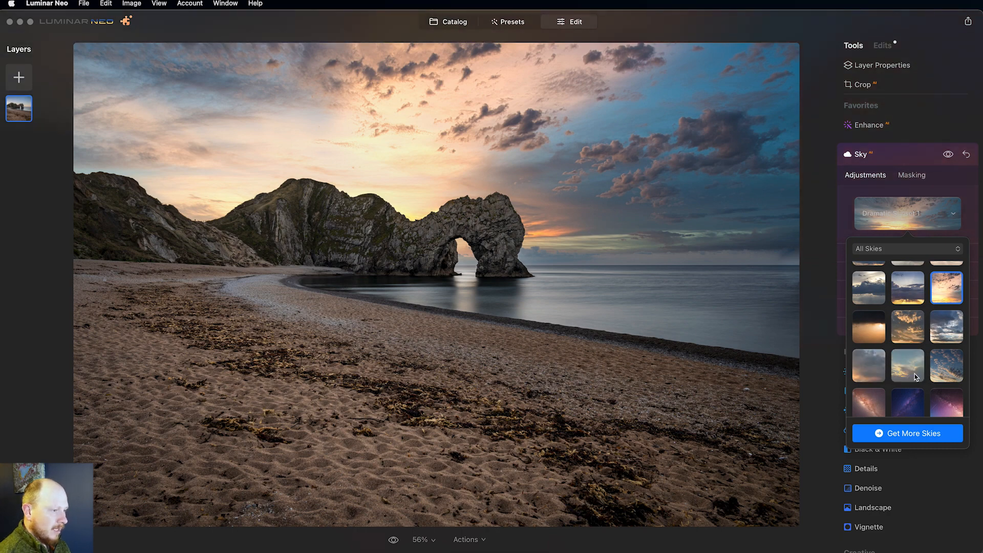
scroll(885, 374, down, 2)
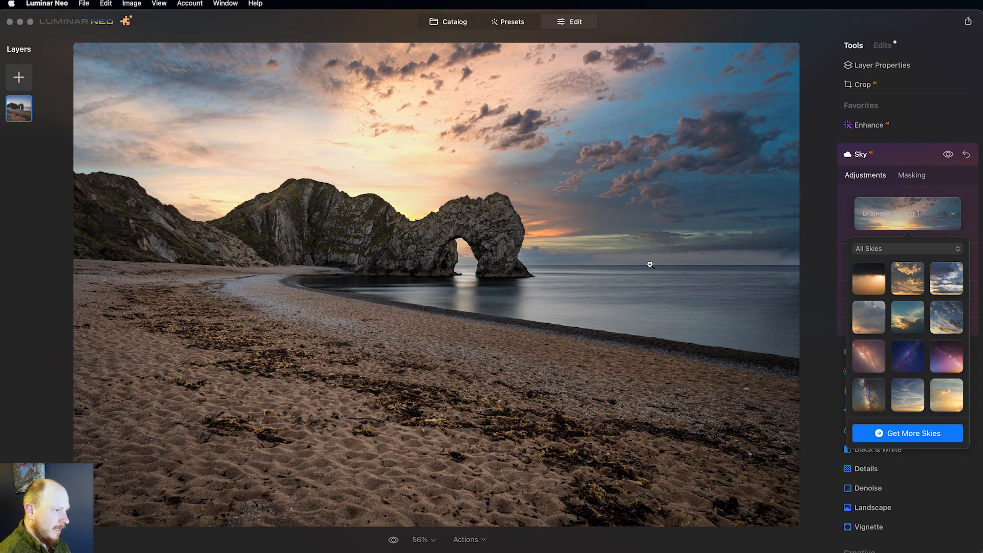
click(968, 226)
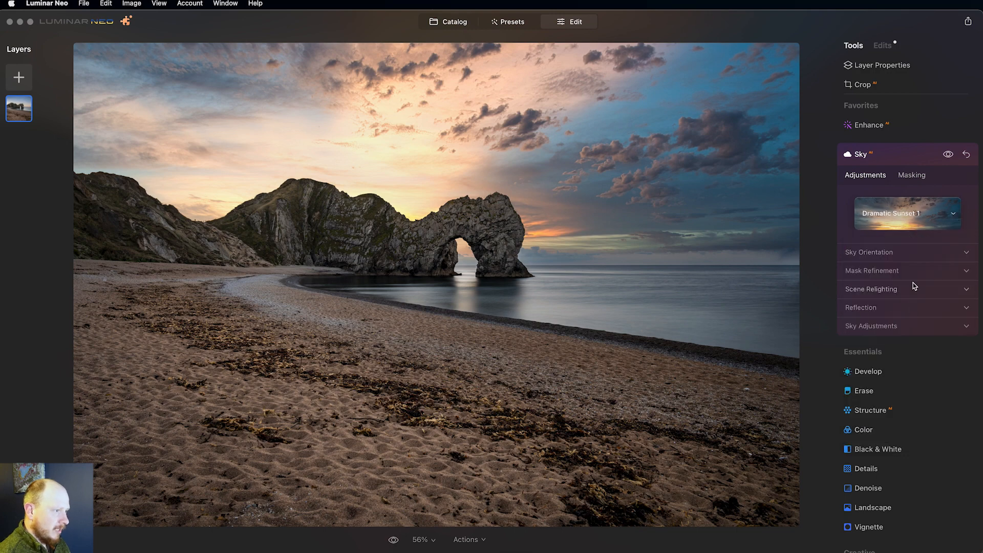
- Compare the Galaxy 2 and Starry Night 1 skies, apply Sunset 2 instead, and close the sky selection
click(945, 214)
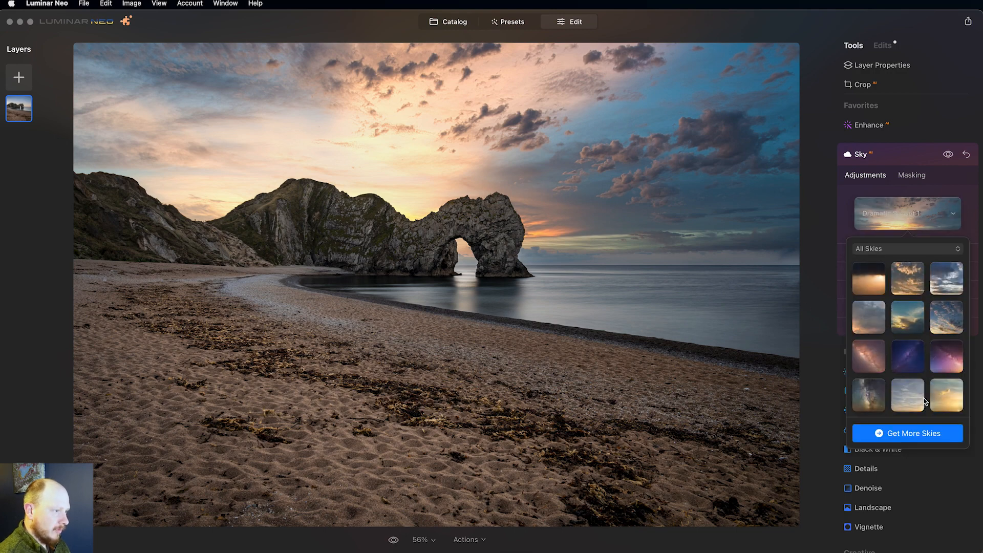
click(911, 364)
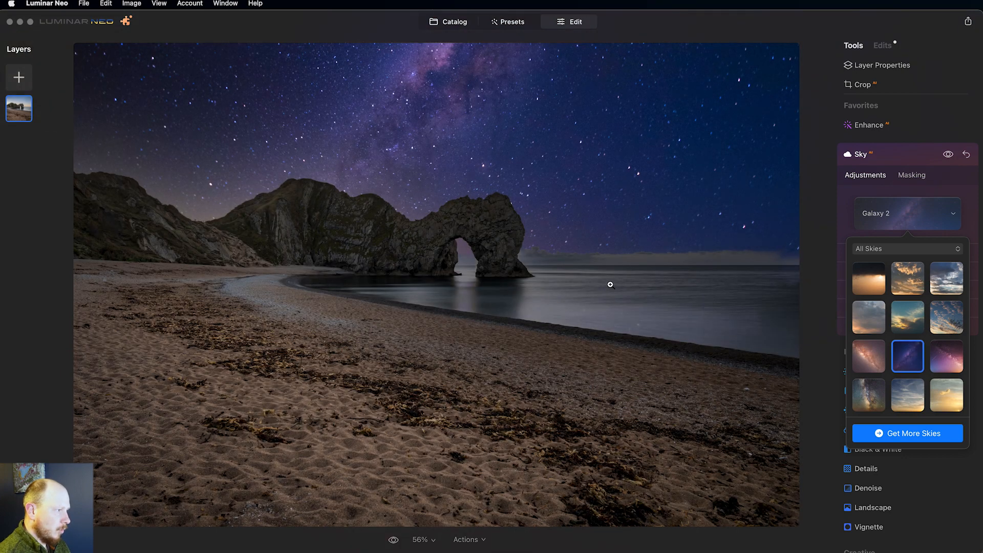
click(934, 352)
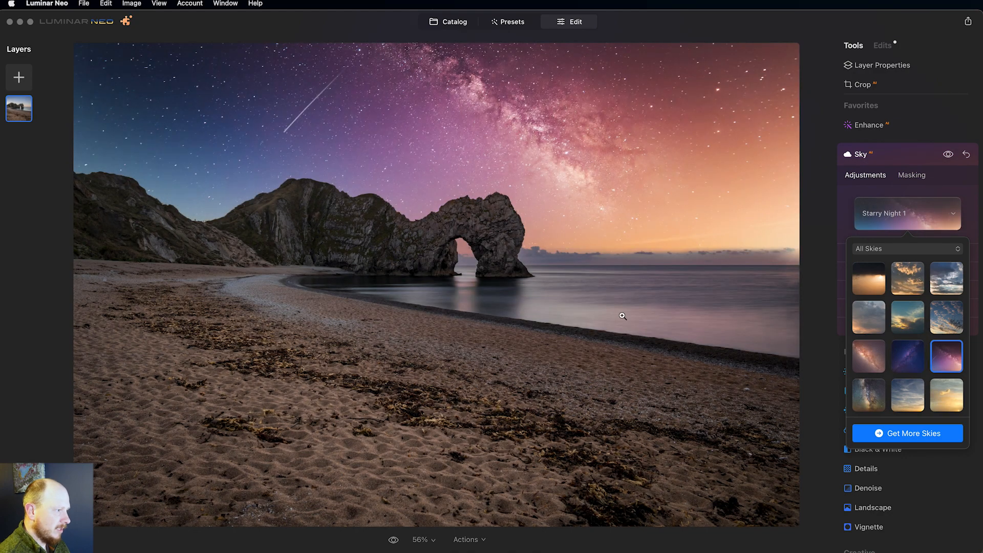
scroll(938, 388, down, 1)
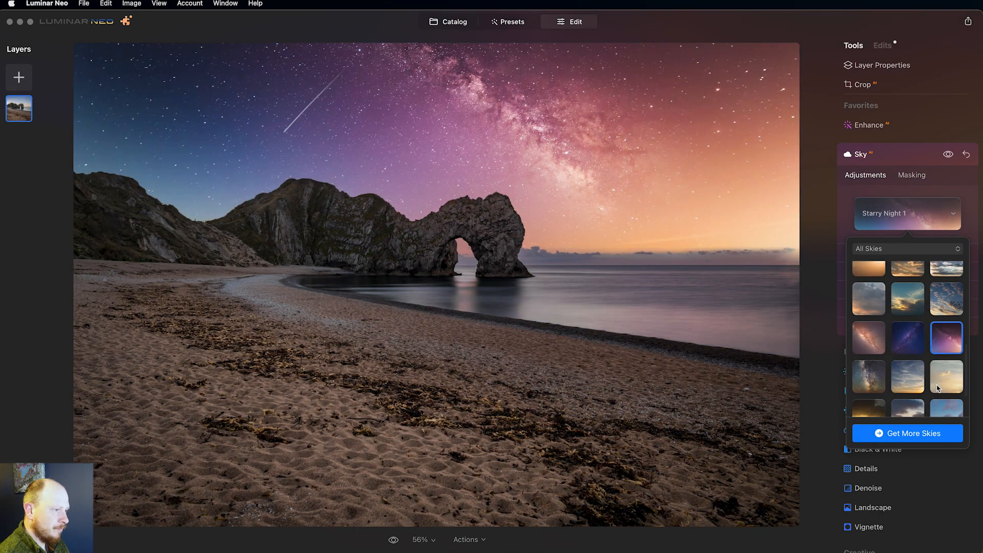
click(938, 388)
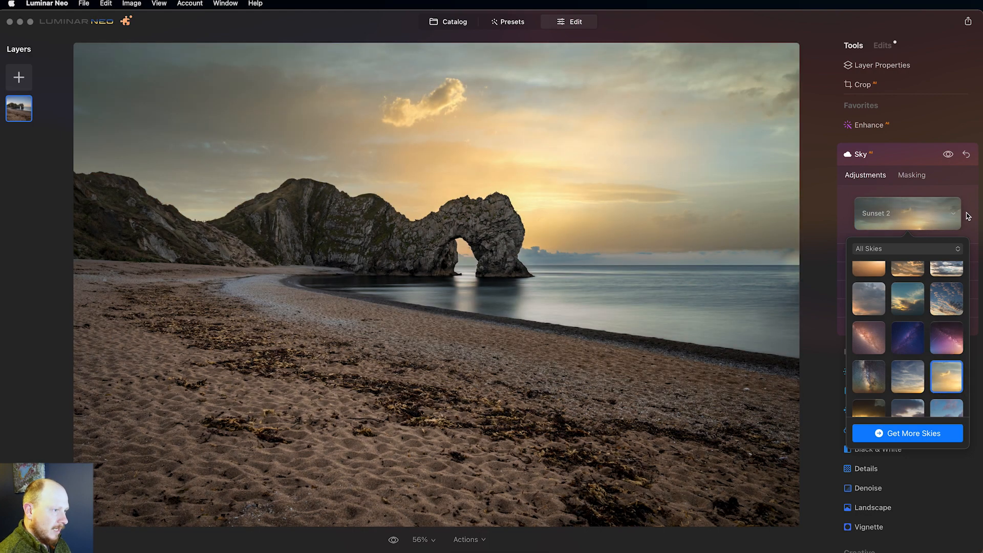
click(967, 216)
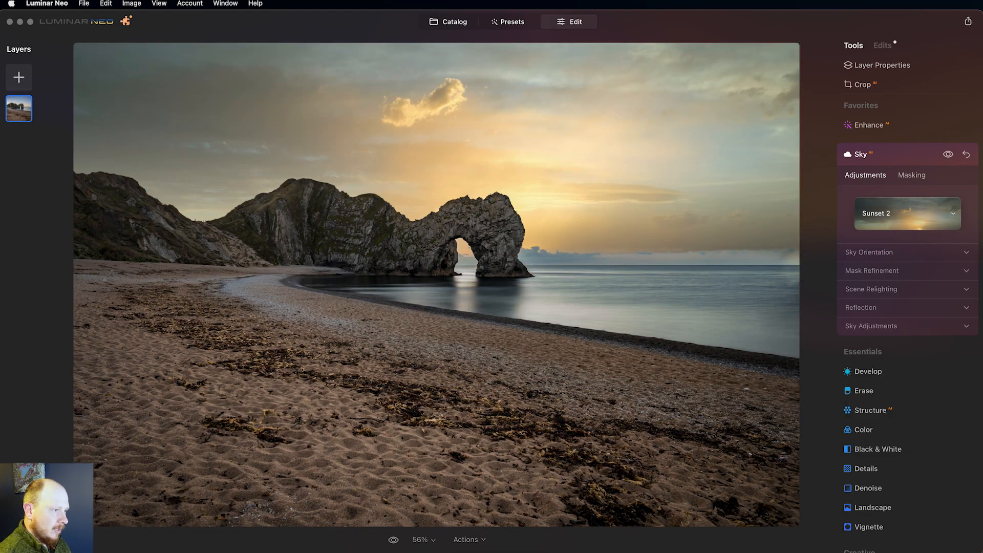
- Set the sky's Reflection Amount to 60, Water Blur to 83, Relight Strength to 25, and Relight Saturation and Relight Human to 11
click(902, 308)
mouse_move(906, 336)
mouse_down()
mouse_move(937, 336)
mouse_move(862, 336)
mouse_move(920, 339)
mouse_up()
drag(858, 361, 941, 362)
click(870, 289)
drag(884, 321, 869, 364)
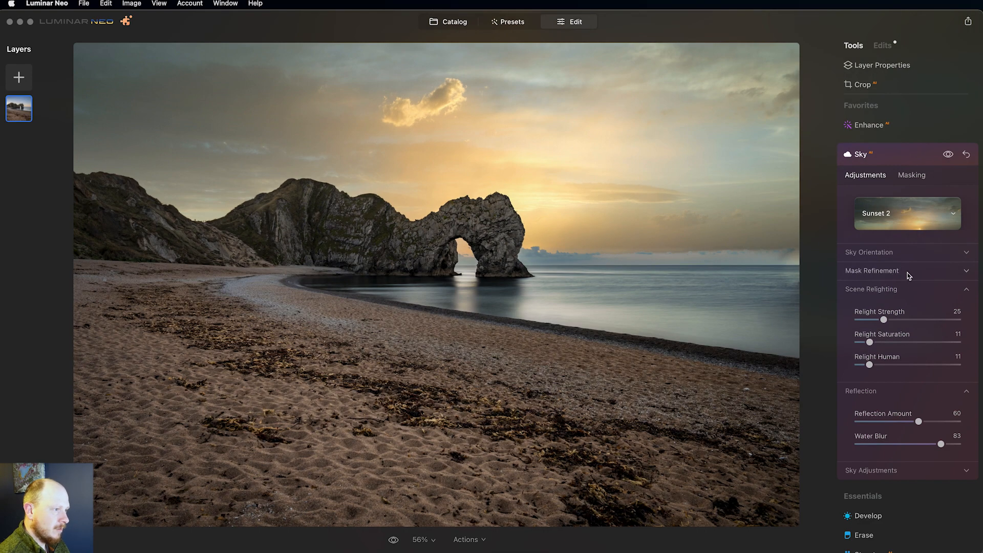
- Adjust the Sky Orientation to Horizon Position 0, Vertical Position -8 and Horizontal Position 6
click(891, 256)
scroll(946, 302, down, 1)
drag(907, 257, 911, 302)
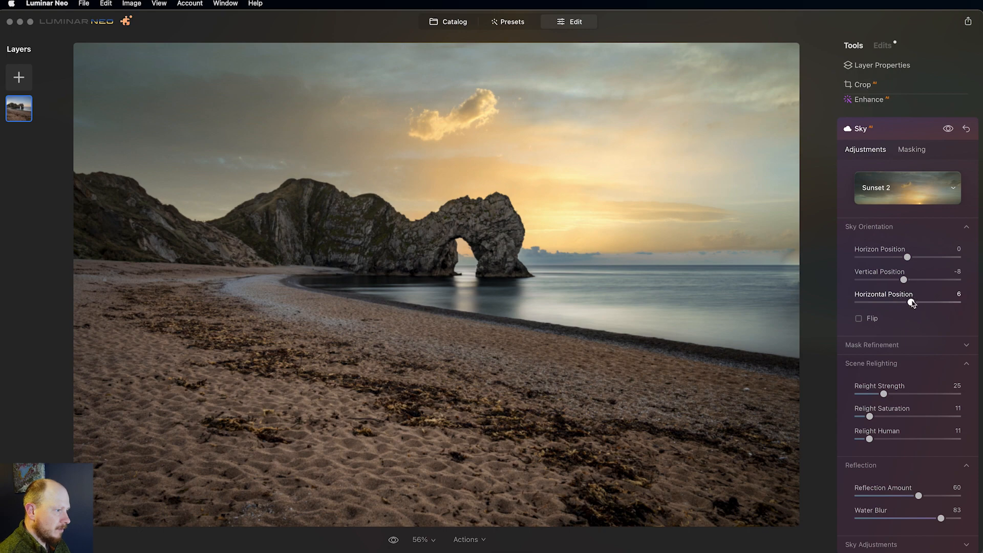
scroll(906, 410, down, 1)
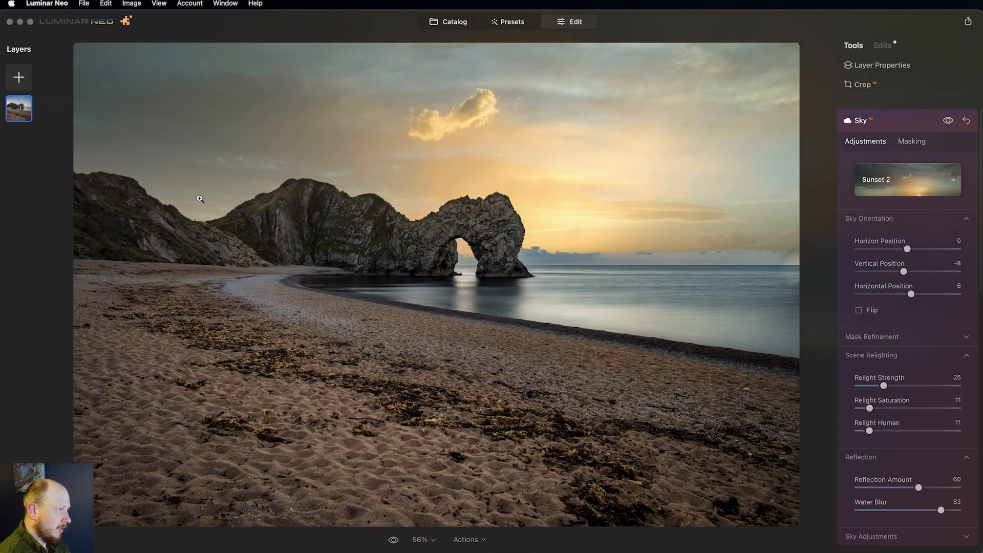
- Inspect the sky blend along the cliffs, rock arch and sea at 100% zoom, and return to the full view
click(309, 185)
drag(351, 183, 474, 310)
drag(712, 315, 552, 246)
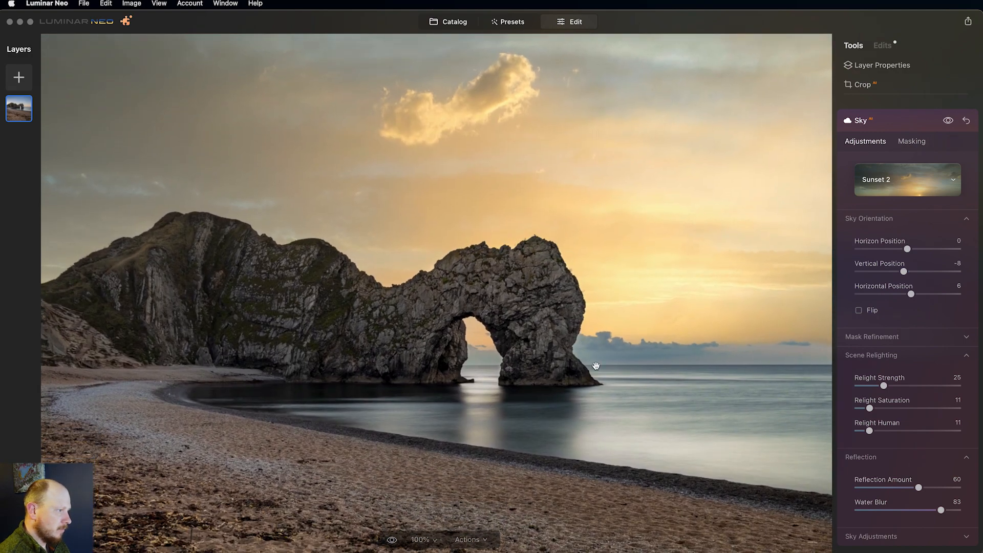
drag(567, 328, 716, 268)
drag(364, 189, 544, 318)
double_click(656, 313)
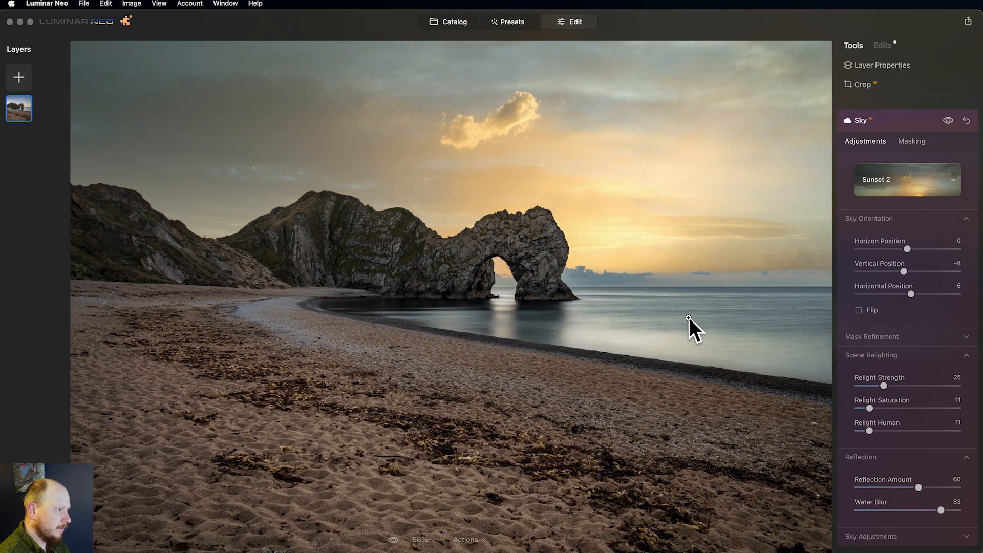
scroll(905, 410, down, 2)
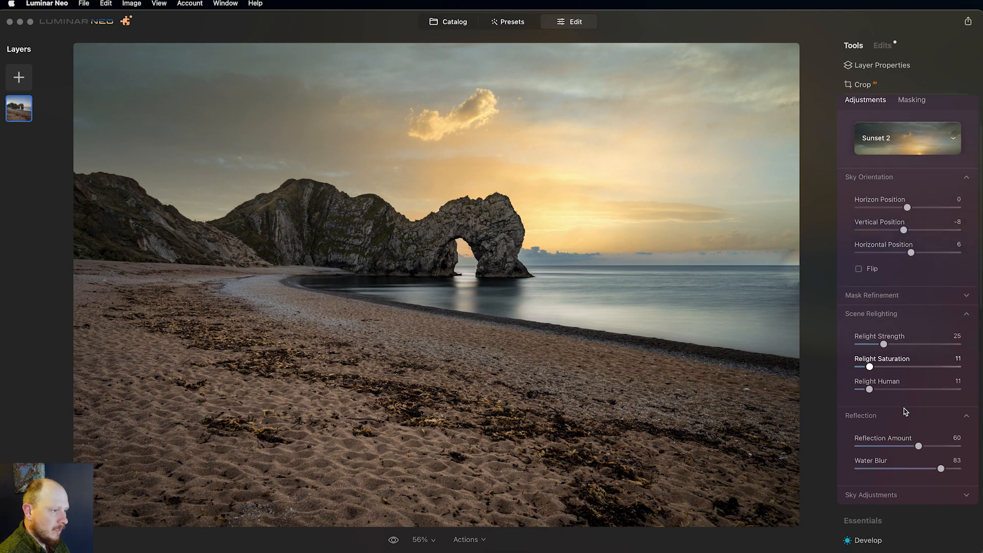
- Return to the photo catalog and open the autumn woodland stream photo for editing
click(450, 24)
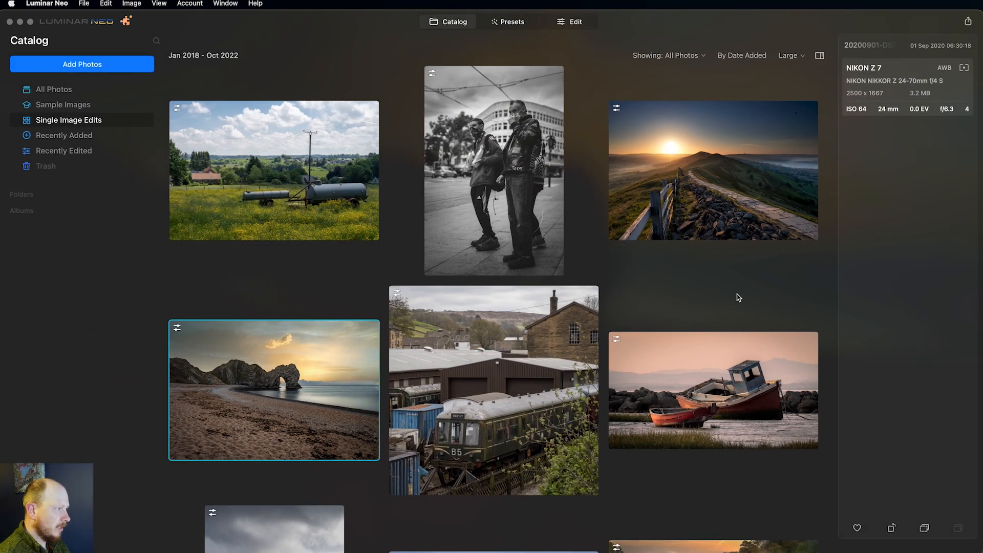
scroll(737, 296, down, 6)
scroll(739, 297, down, 5)
click(296, 233)
click(569, 23)
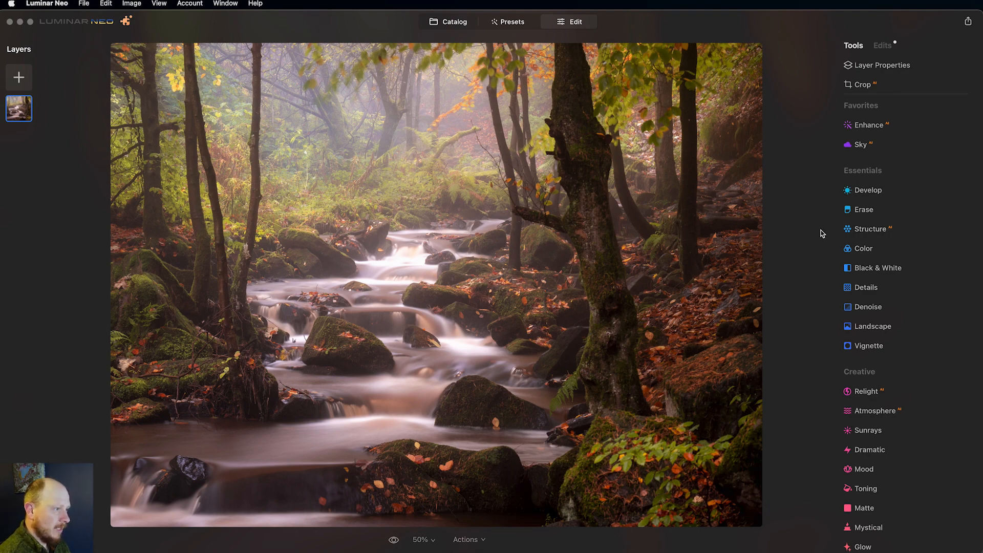
- Set Structure AI's Amount to 56 and Boost to 7 on the woodland stream photo, and compare with the effect off
click(855, 230)
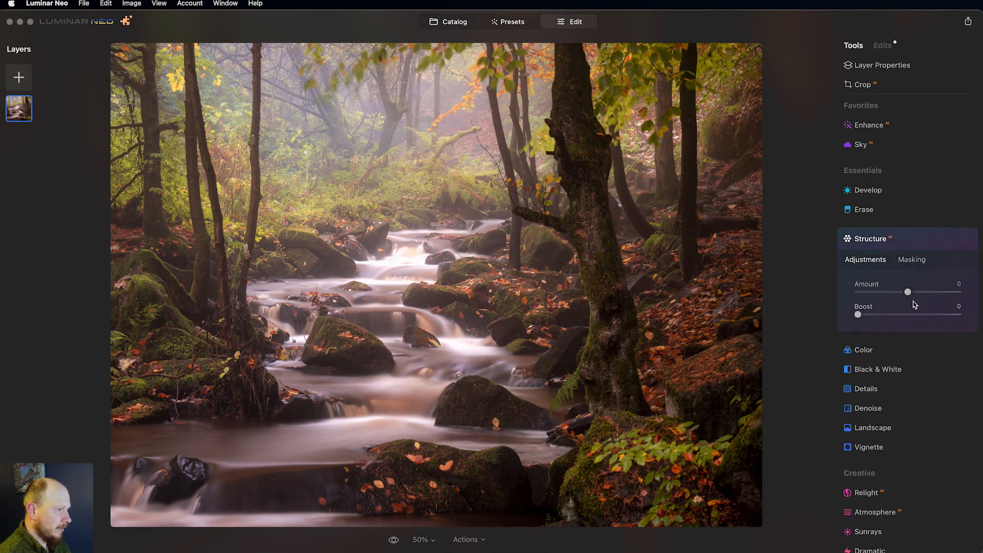
drag(907, 291, 927, 293)
mouse_move(858, 314)
mouse_down()
mouse_move(897, 318)
mouse_move(864, 314)
mouse_up()
drag(927, 292, 937, 295)
click(950, 239)
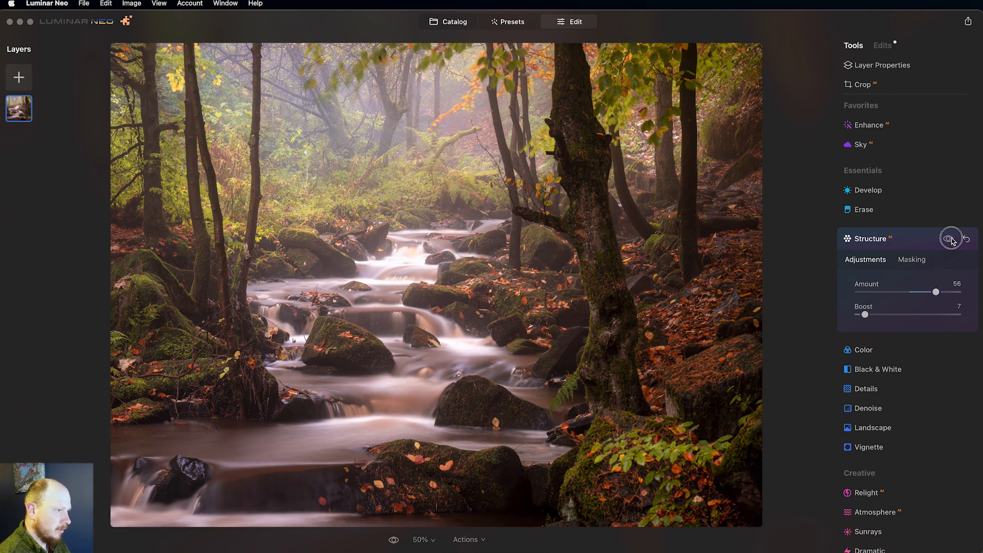
click(950, 239)
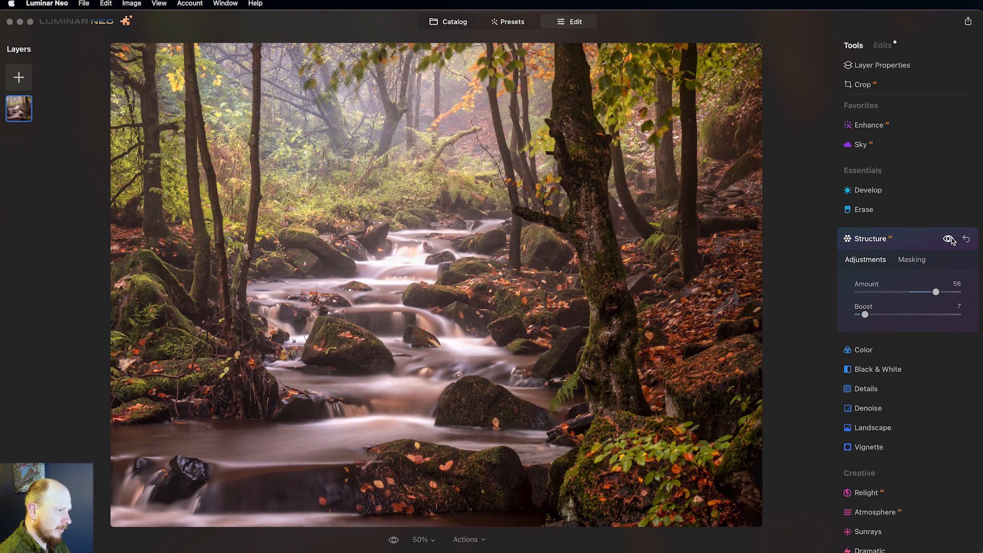
click(950, 239)
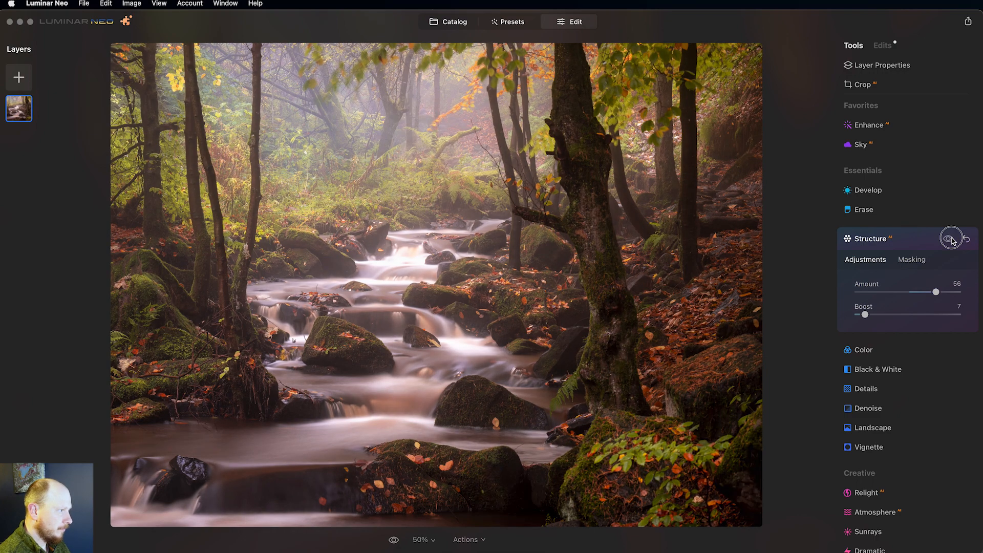
- Try softening the stream photo with a Structure Amount of -100 and Boost 0, and undo the change
drag(936, 292, 845, 294)
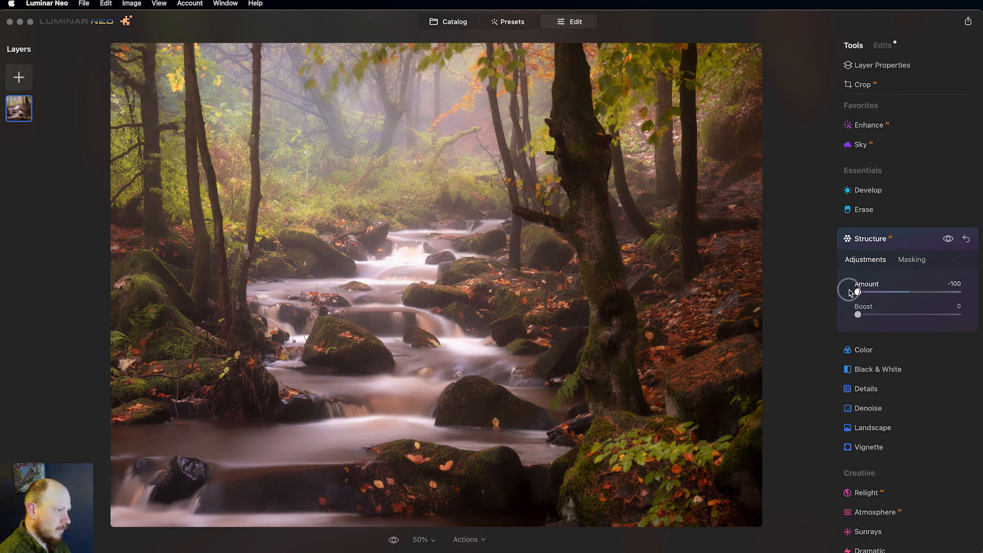
key(super+z)
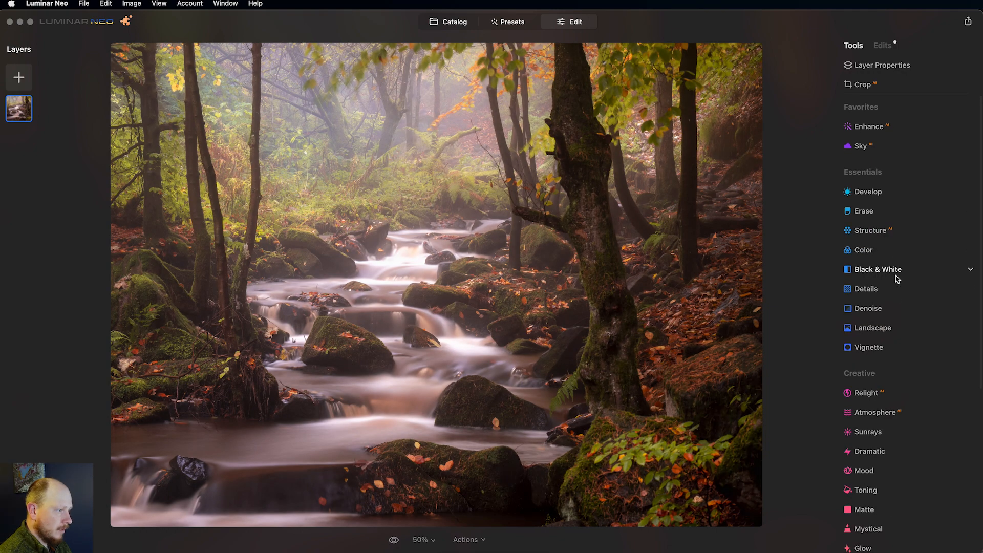
- Add Atmosphere AI fog to the stream photo, raising the Amount to 64 and reducing it to a lighter fog
scroll(902, 297, down, 3)
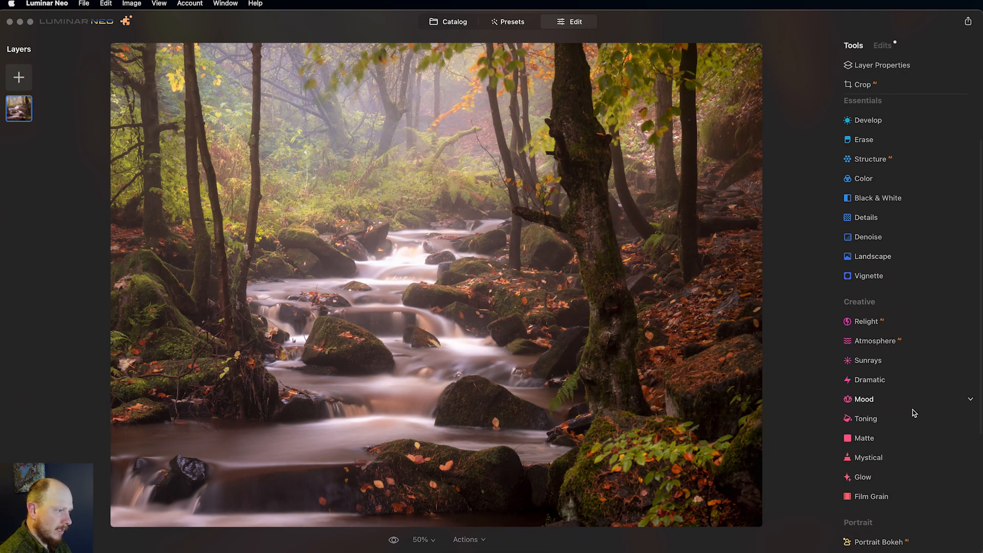
click(854, 341)
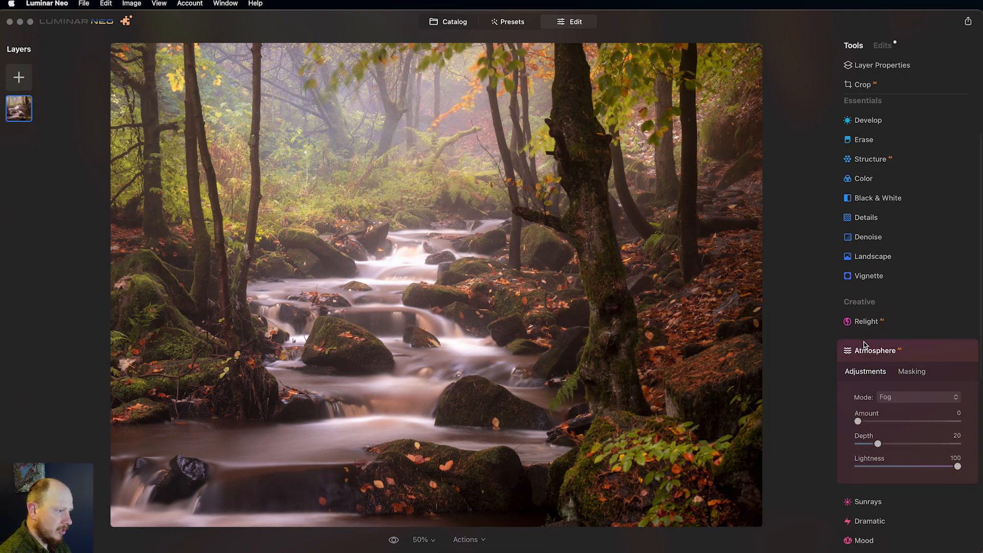
scroll(888, 358, down, 2)
click(901, 328)
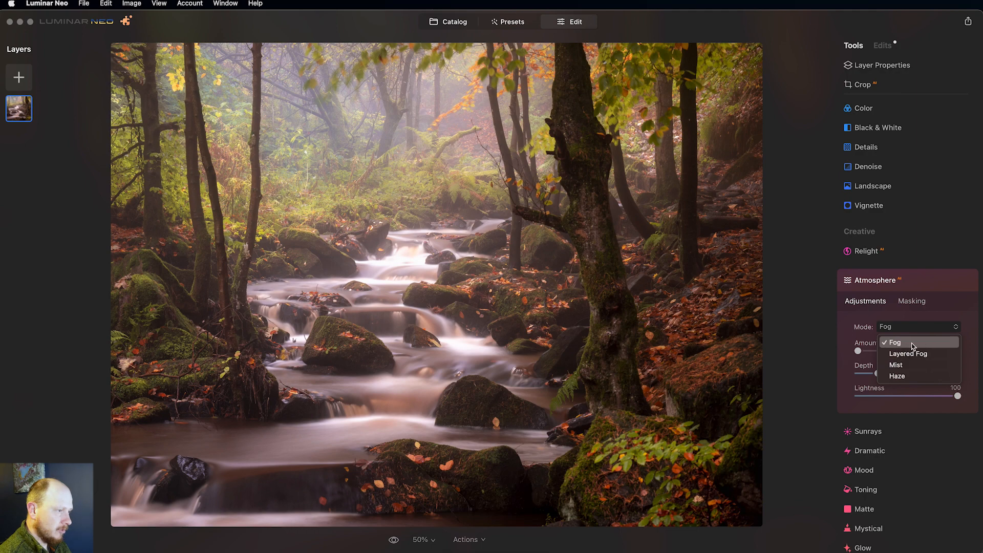
click(932, 312)
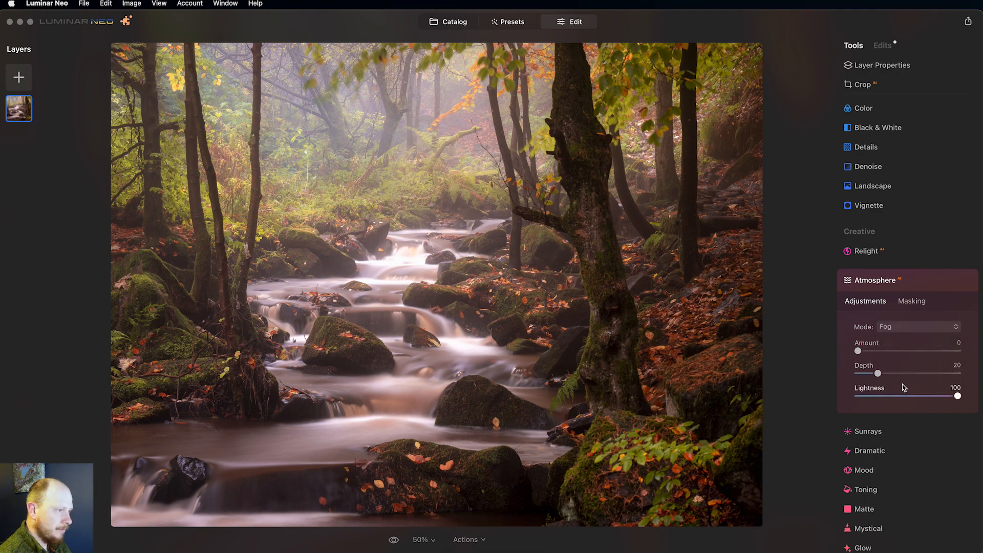
drag(858, 351, 924, 354)
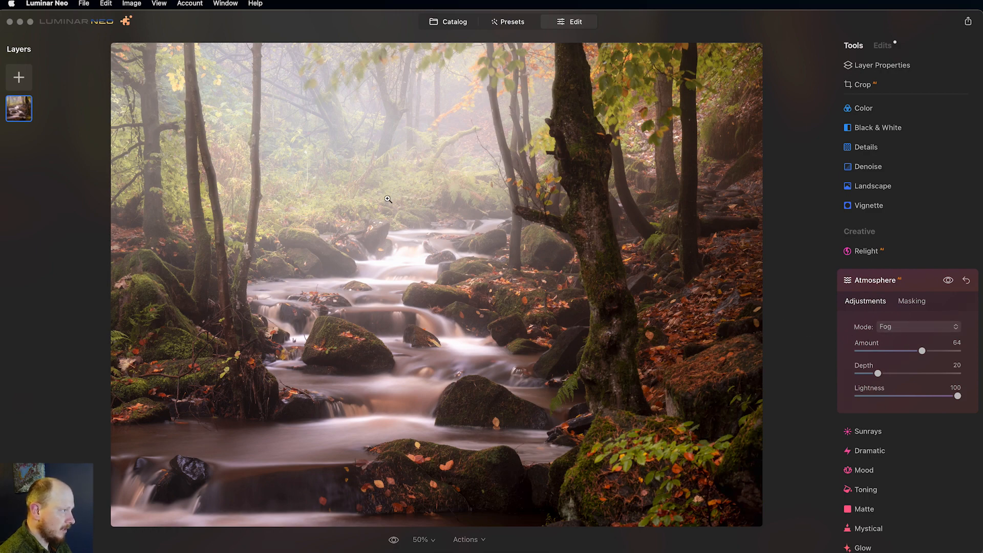
drag(925, 349, 888, 348)
- Try the Layered Fog mode with an Amount of 70, and set the Atmosphere Depth to 10
click(903, 326)
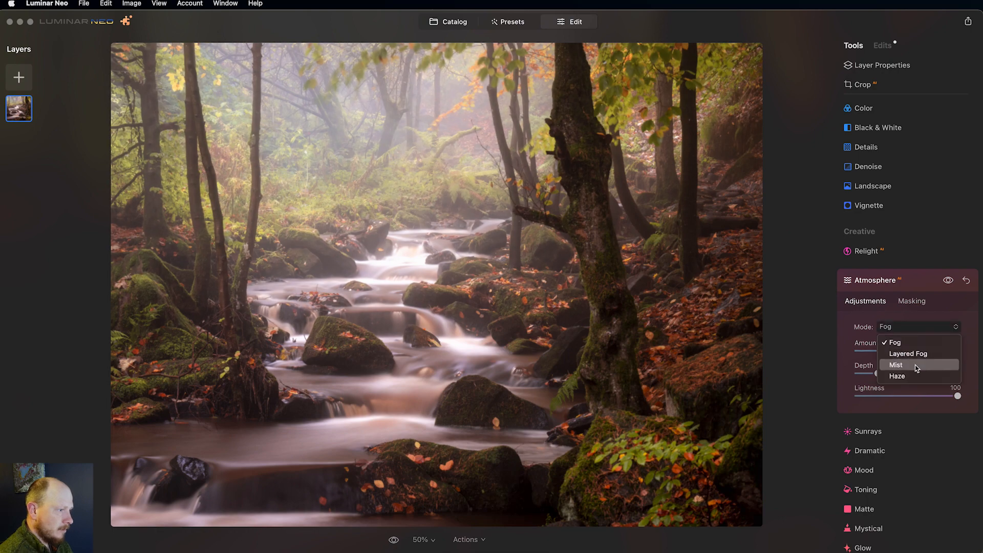
click(902, 354)
mouse_move(902, 353)
mouse_down()
mouse_move(921, 348)
mouse_move(889, 348)
mouse_move(958, 348)
mouse_move(915, 353)
mouse_up()
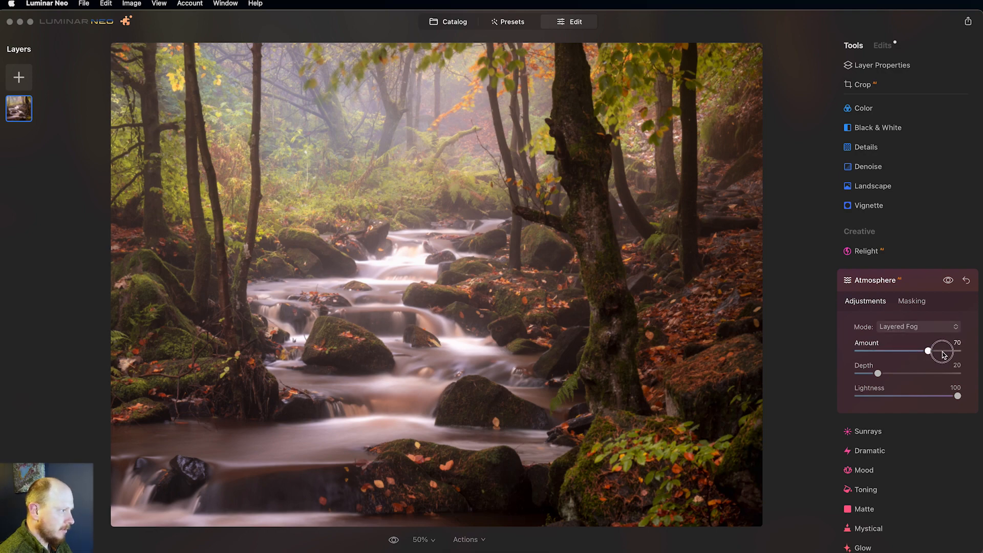
click(904, 327)
click(920, 372)
drag(920, 372, 868, 375)
- Switch Atmosphere AI back to Fog mode, bring the Amount to 39 and reduce it slightly
click(907, 328)
click(896, 342)
drag(927, 351, 883, 354)
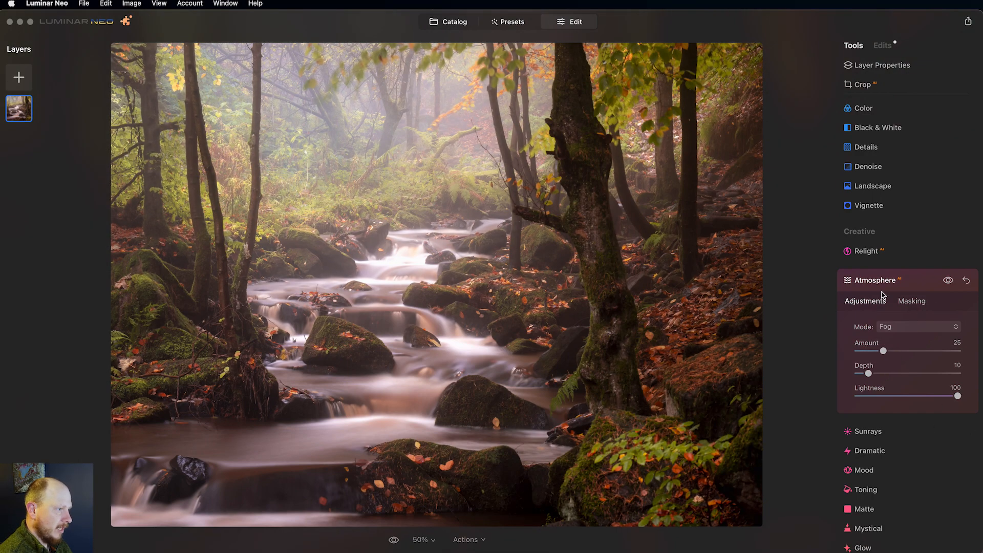
drag(883, 351, 895, 353)
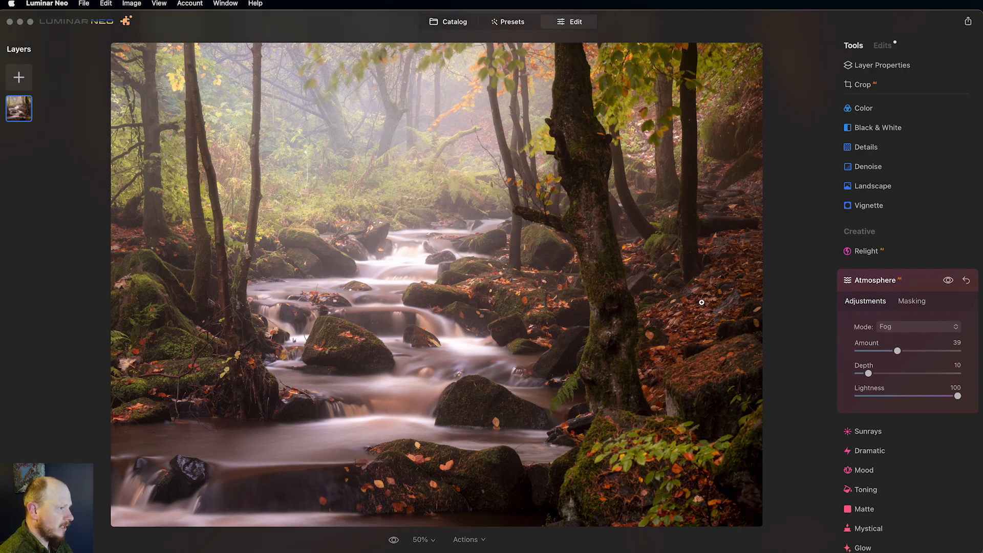
drag(898, 352, 891, 356)
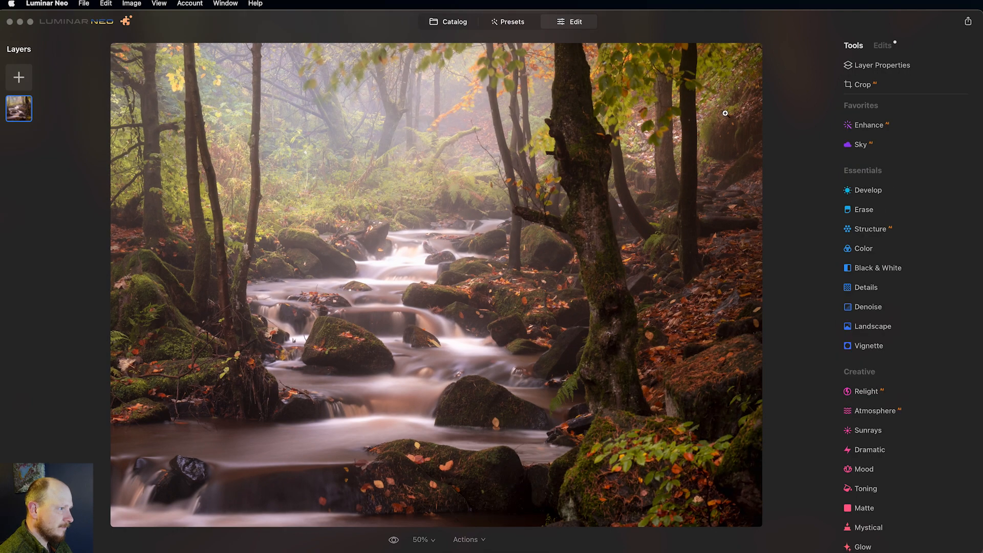
- Return to the photo catalog and open the portrait of the couple by the lake for editing
click(450, 21)
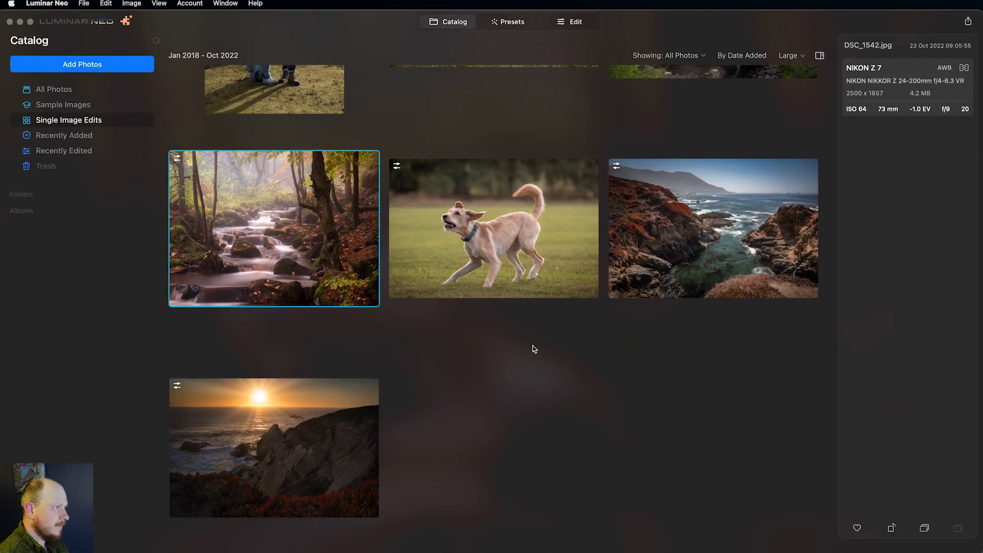
scroll(534, 349, up, 5)
click(336, 315)
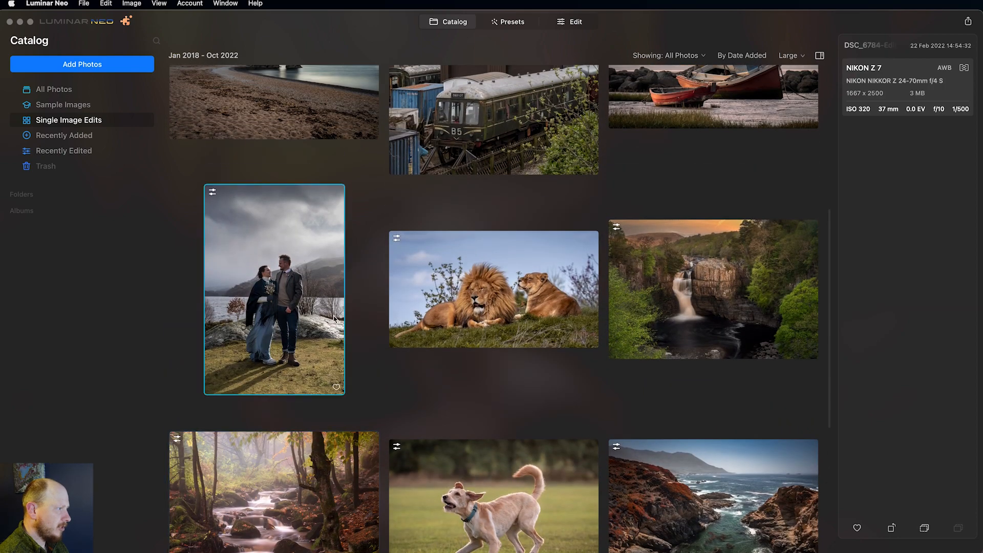
click(583, 22)
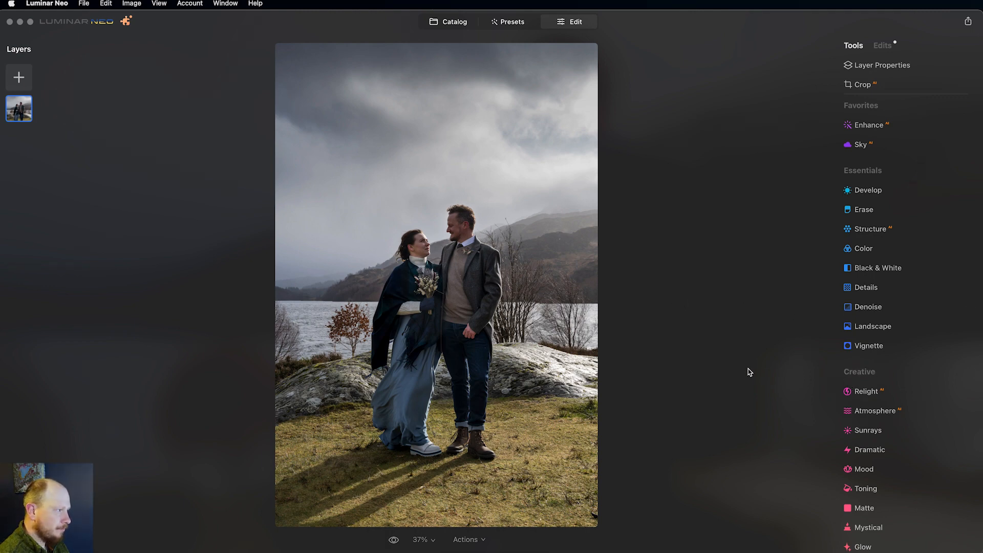
- Relight the couple photo with Brightness Near 30, Brightness Far -26 and Depth 25, comparing with the effect off
click(864, 391)
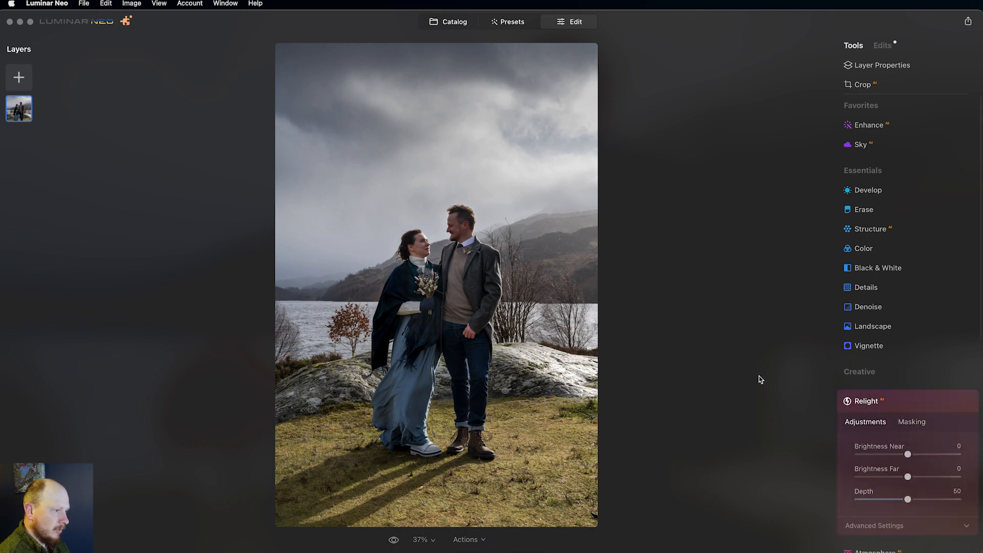
scroll(856, 373, down, 4)
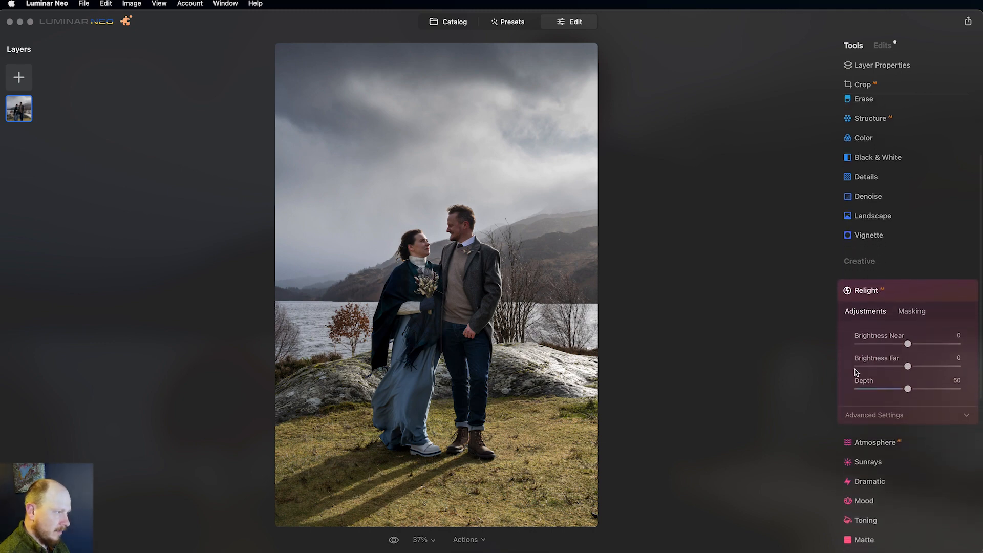
scroll(855, 372, down, 1)
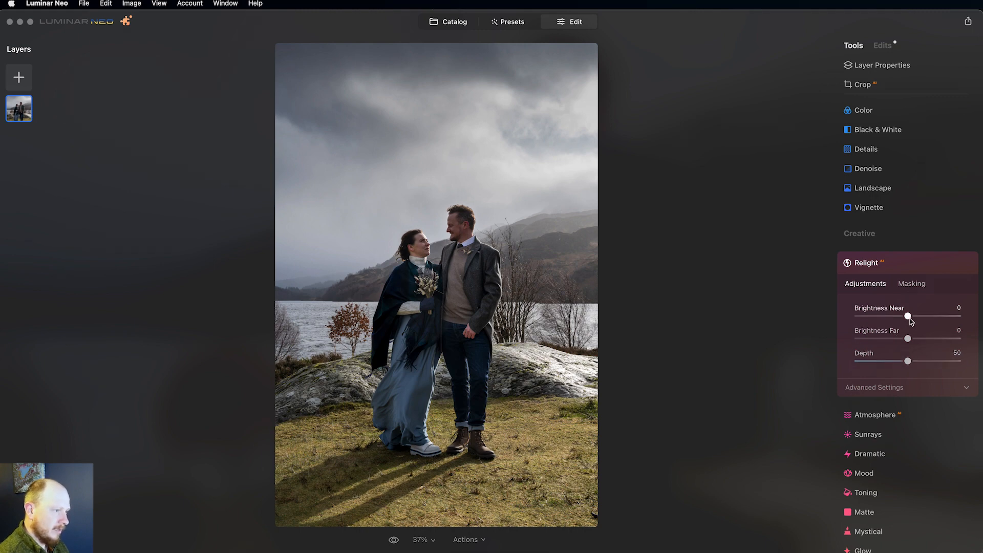
drag(908, 317, 936, 319)
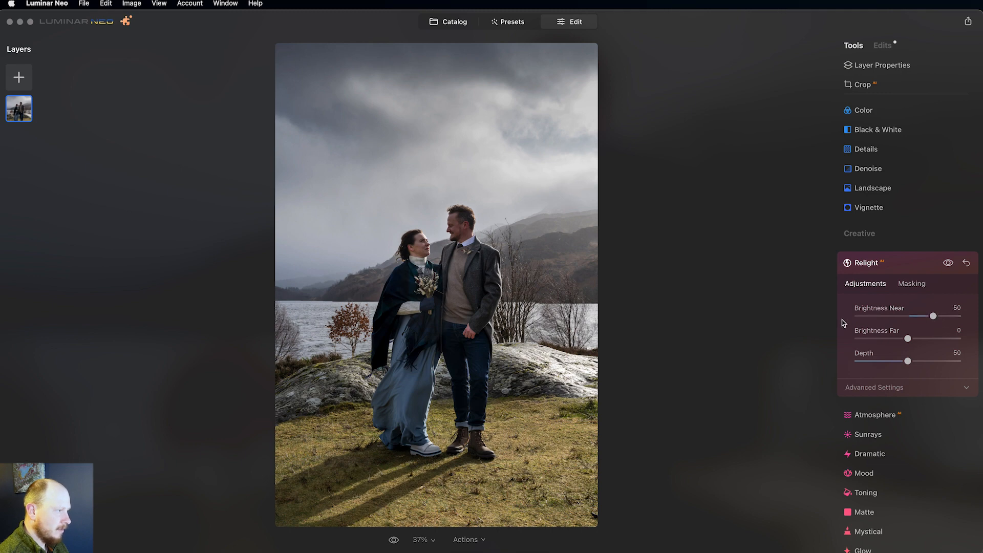
drag(935, 317, 934, 316)
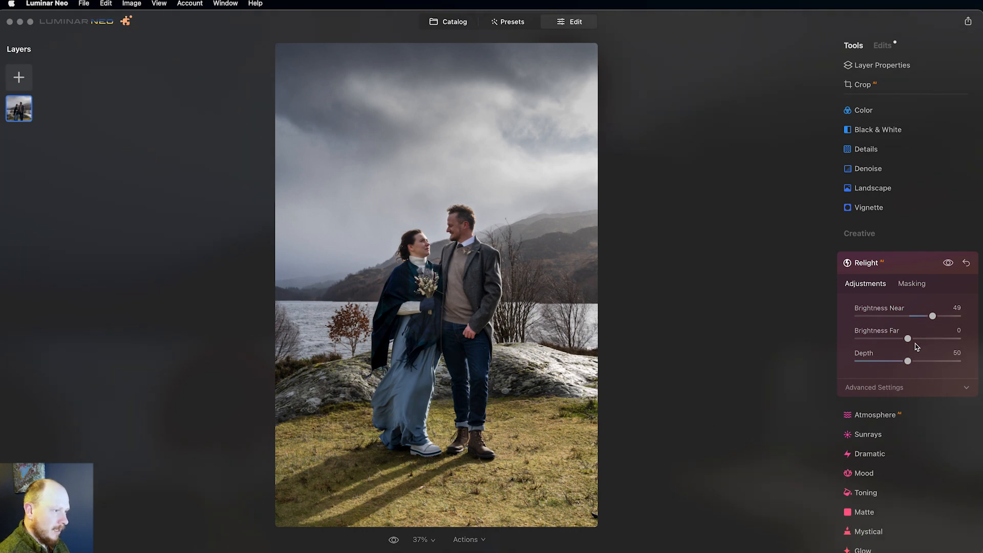
mouse_move(907, 341)
mouse_down()
mouse_move(890, 341)
mouse_move(931, 315)
mouse_move(894, 339)
mouse_up()
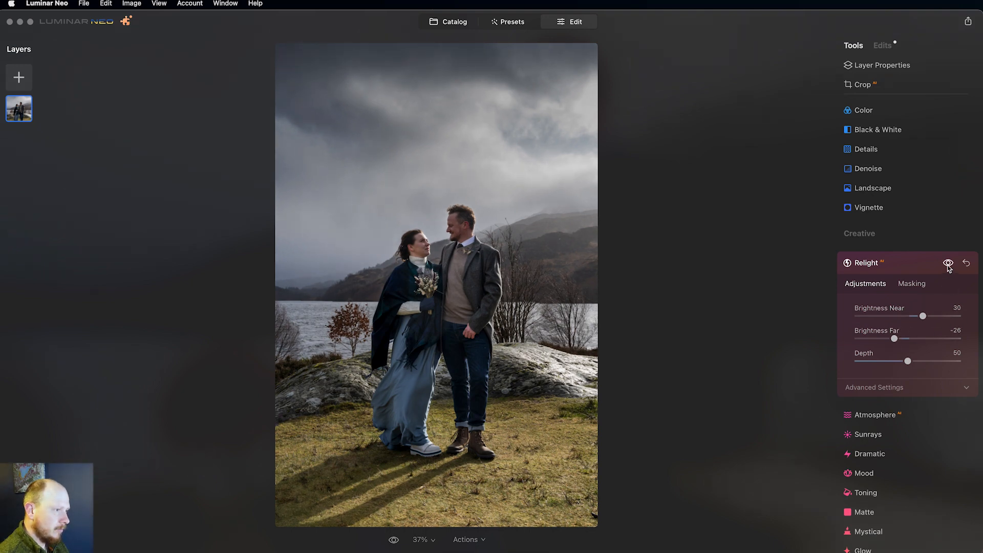
drag(948, 264, 949, 267)
drag(908, 361, 886, 371)
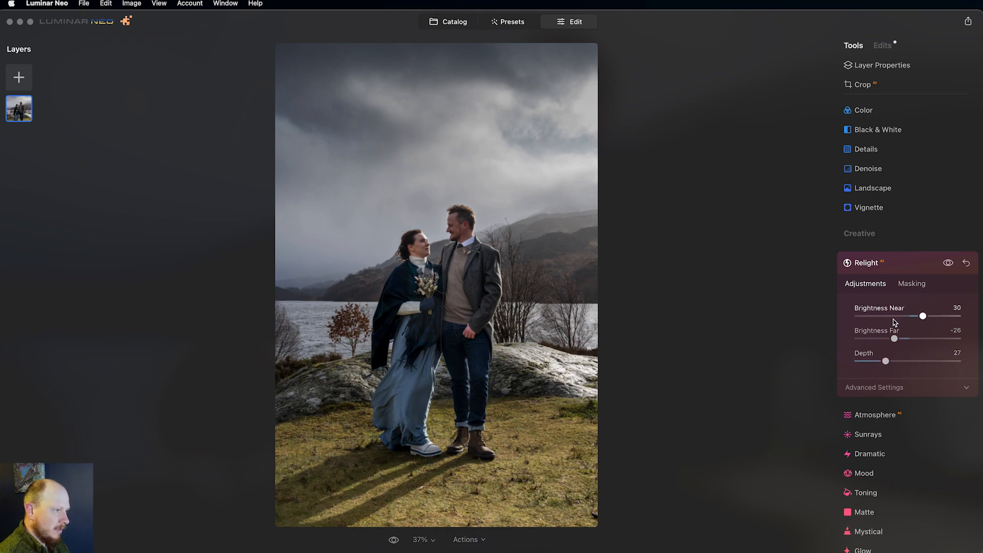
drag(886, 362, 883, 362)
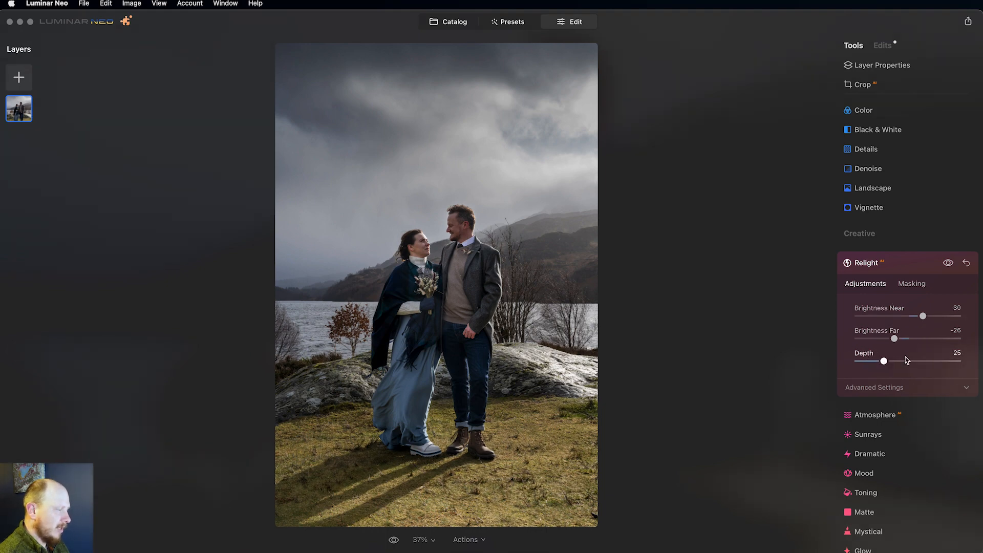
- Return to the catalog, open the photo of the two lions and bring up its Relight AI adjustments
click(462, 25)
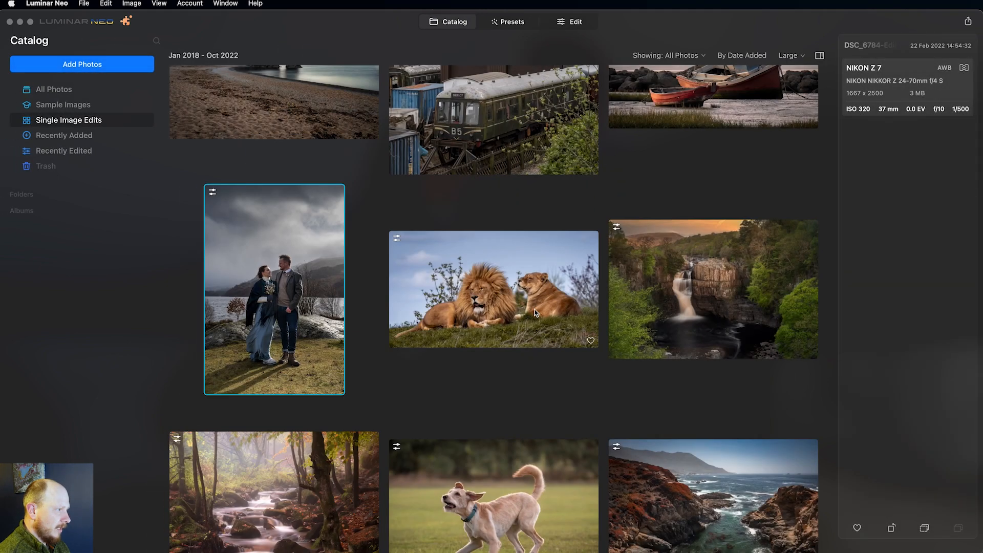
click(535, 313)
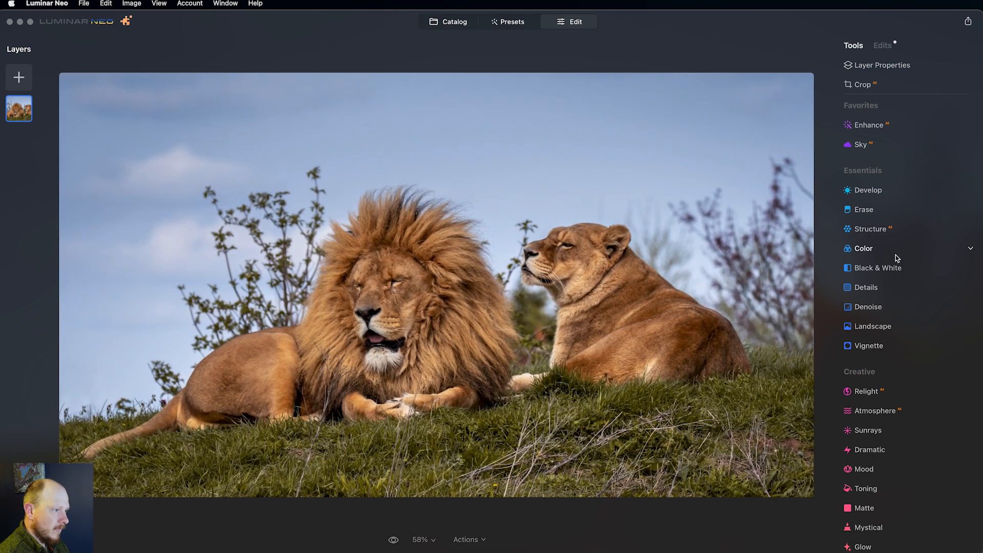
click(867, 391)
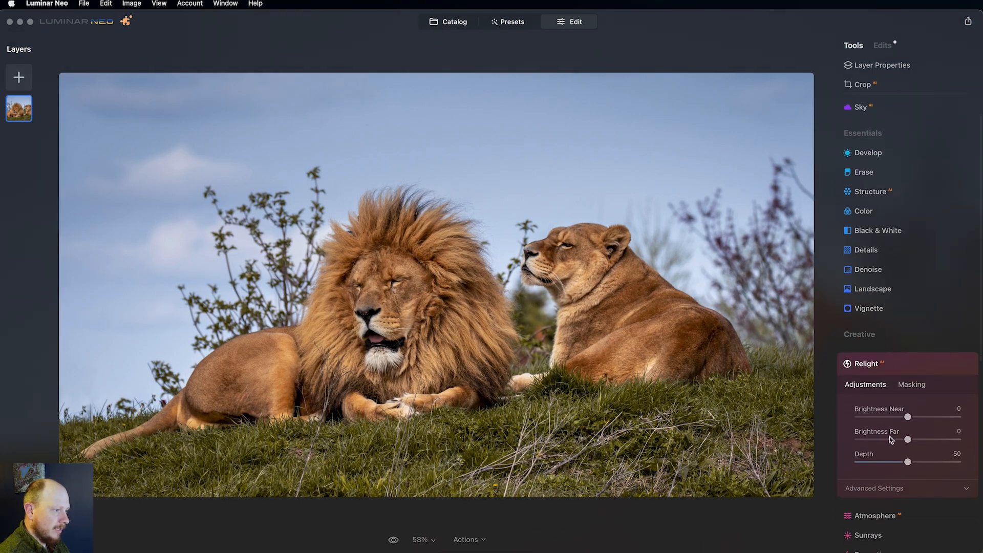
- Try Relight with Brightness Near 78 and Brightness Far -89, and inspect the edges of the lion's mane at 100% zoom
drag(908, 404, 863, 427)
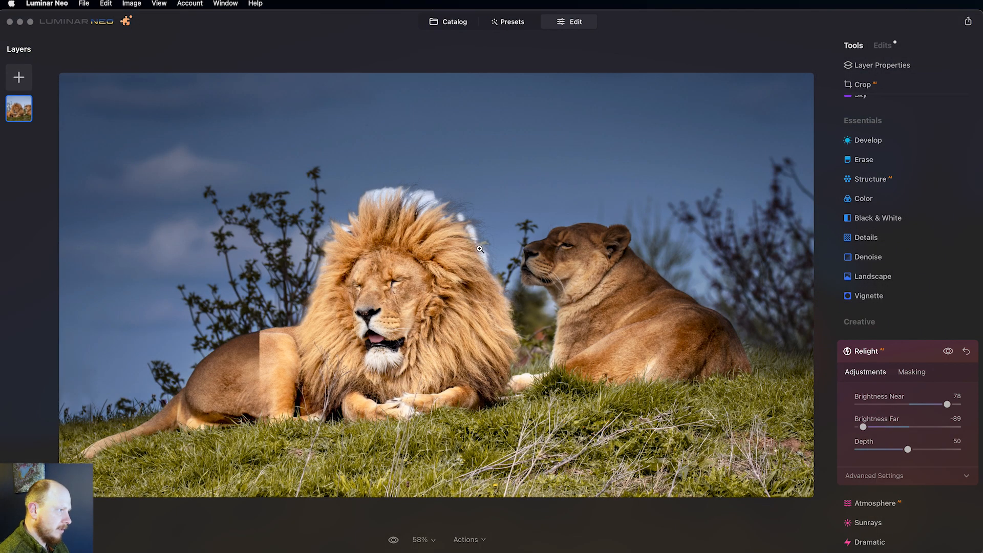
click(403, 195)
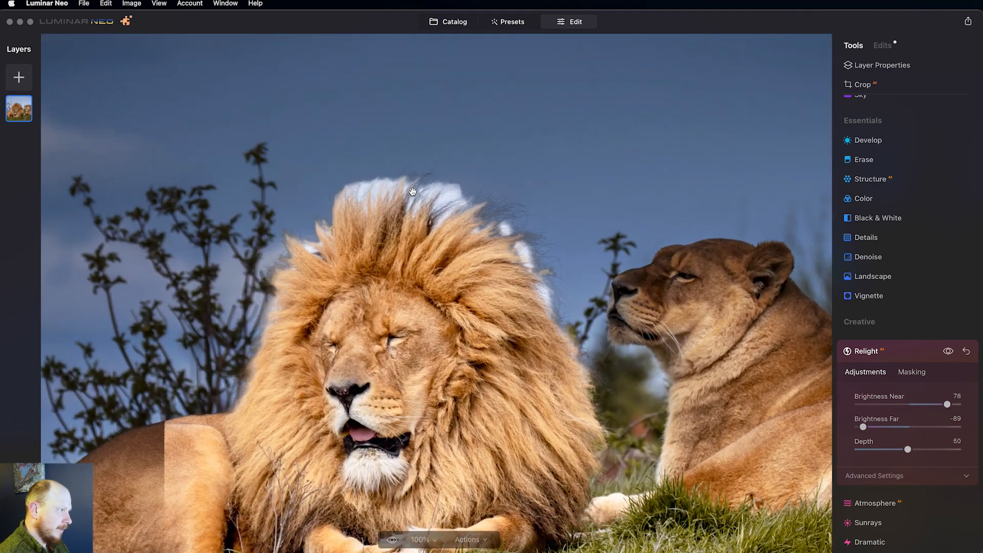
mouse_move(413, 192)
mouse_down()
mouse_move(521, 235)
mouse_move(453, 198)
mouse_move(557, 214)
mouse_move(526, 228)
mouse_move(403, 191)
mouse_up()
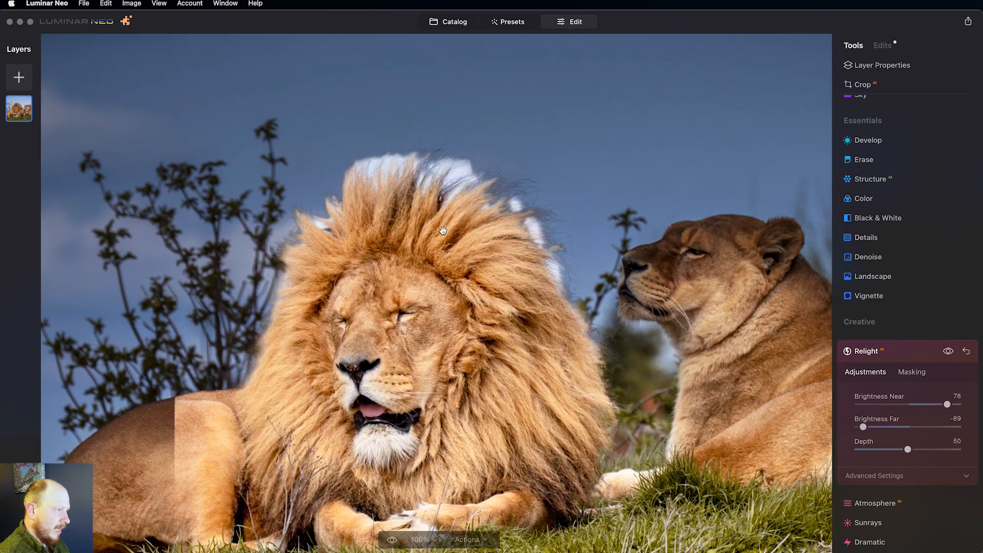
- Look at Relight AI's Brush masking option and reset the lion photo's relight adjustments
click(916, 375)
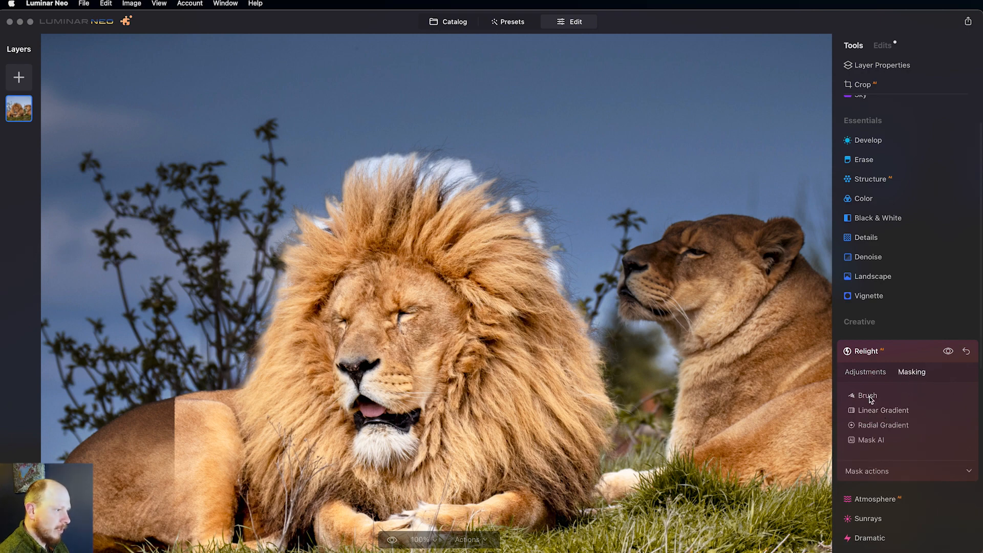
click(868, 396)
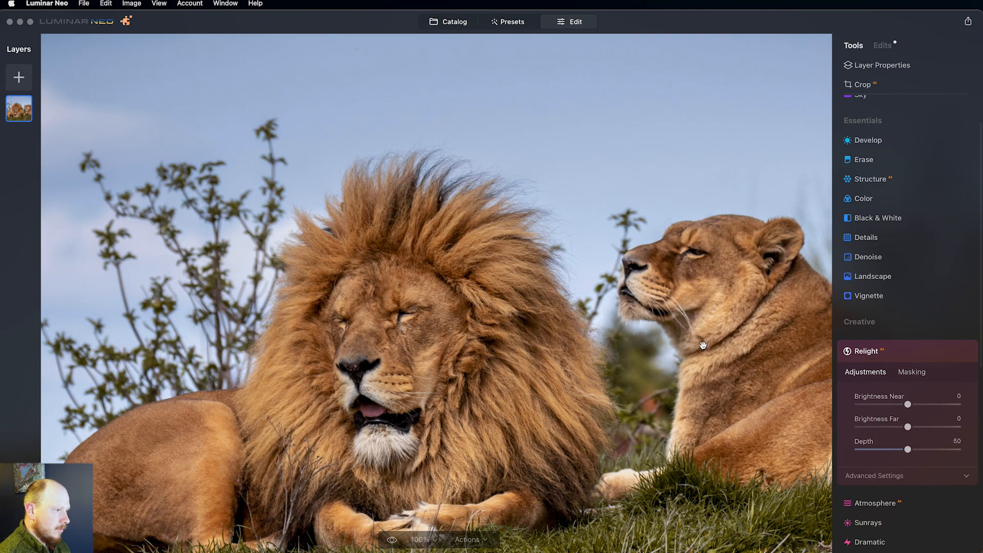
- Relight the whole lion photo subtly with Brightness Near 25 and Brightness Far -3
click(621, 358)
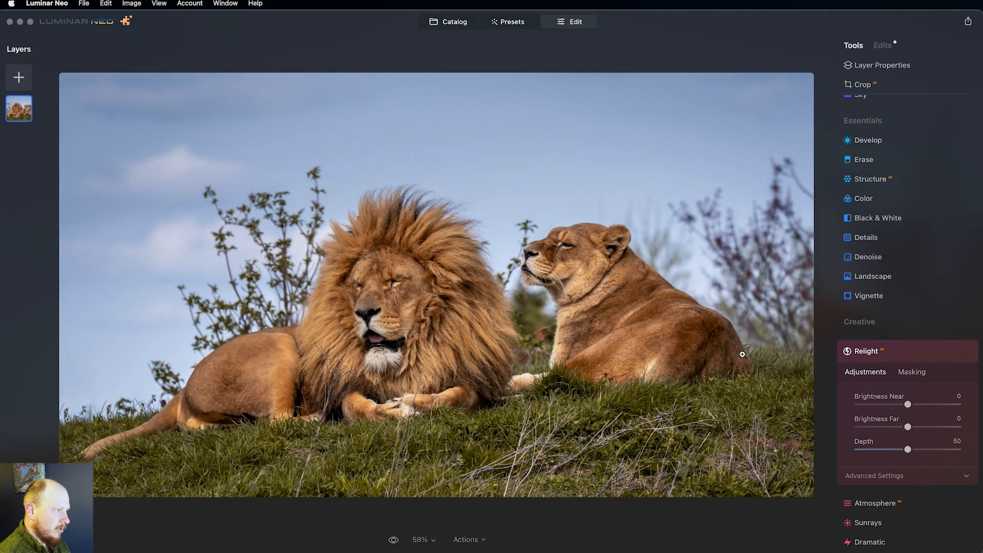
drag(909, 405, 905, 426)
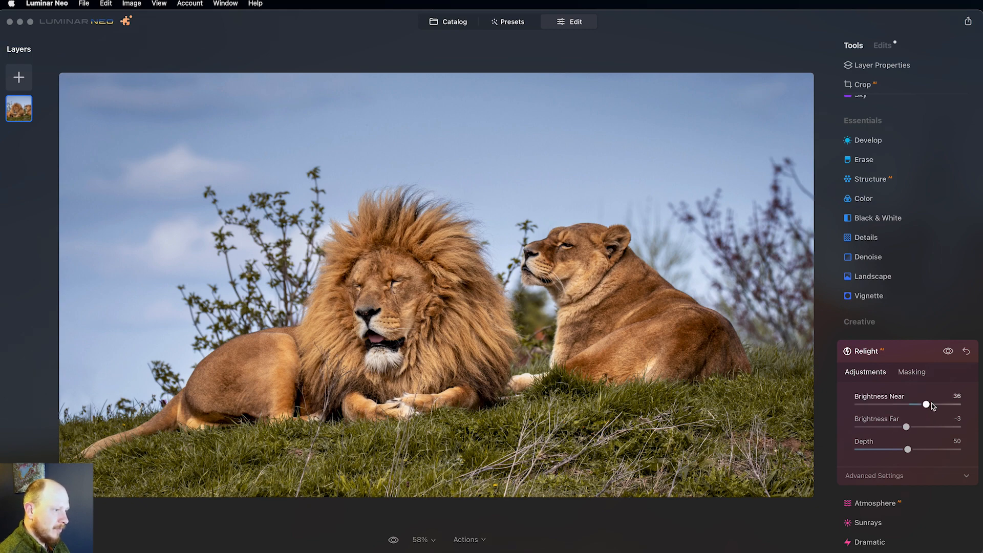
drag(926, 405, 920, 405)
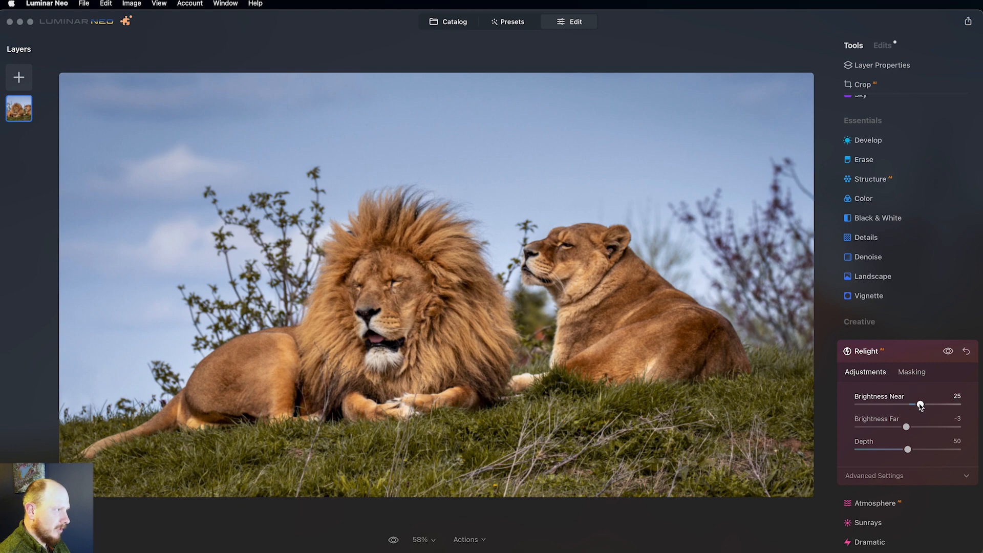
- Return to the catalog and open the photo of the tank trailers in the yellow-flowered meadow for editing
click(441, 21)
scroll(472, 205, up, 10)
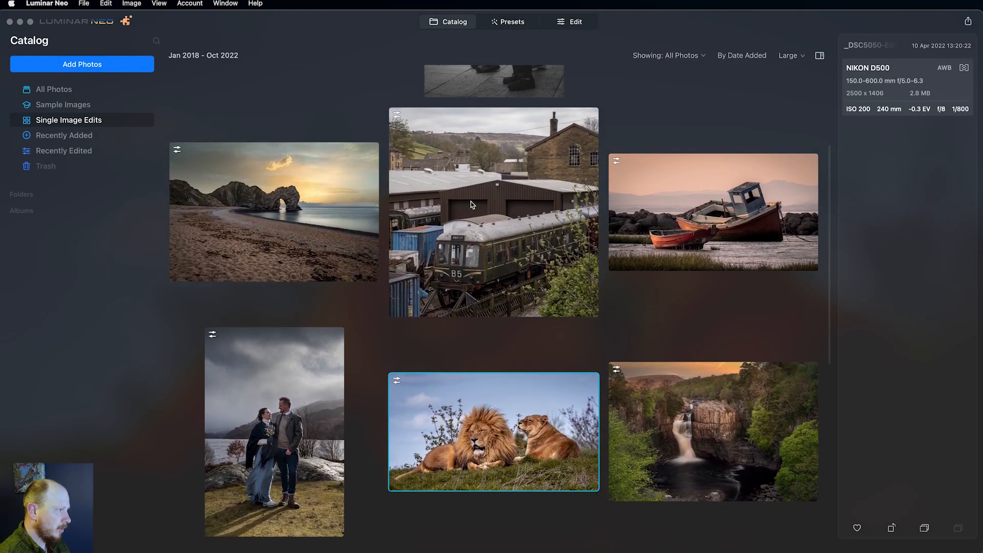
click(344, 191)
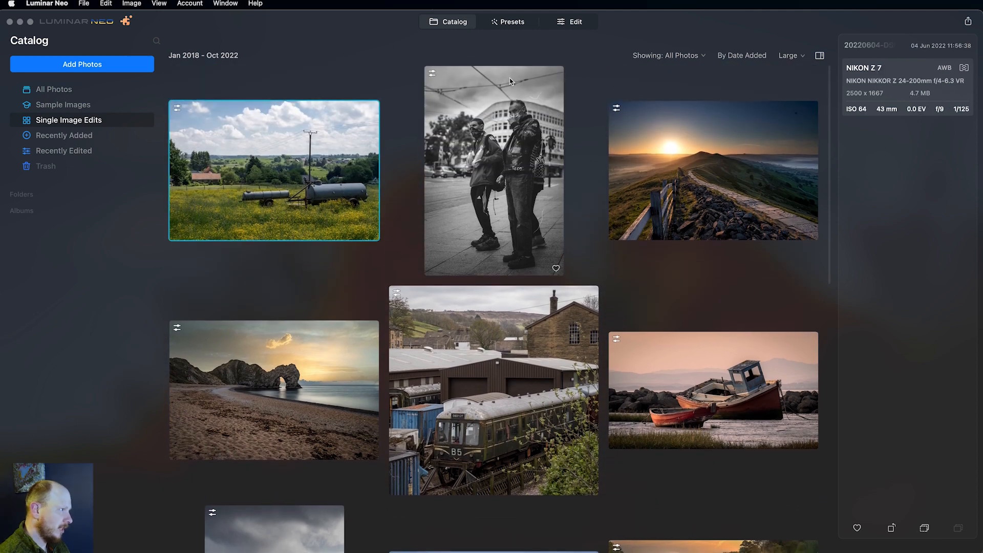
click(591, 23)
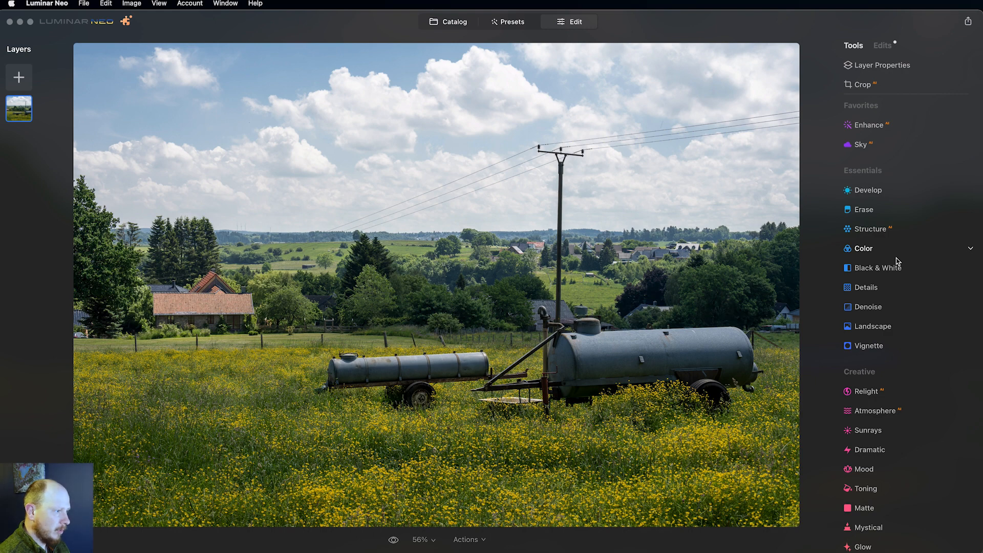
- Remove the power lines from the meadow photo with Erase's automatic Remove Powerlines option
scroll(896, 262, down, 1)
scroll(897, 262, up, 1)
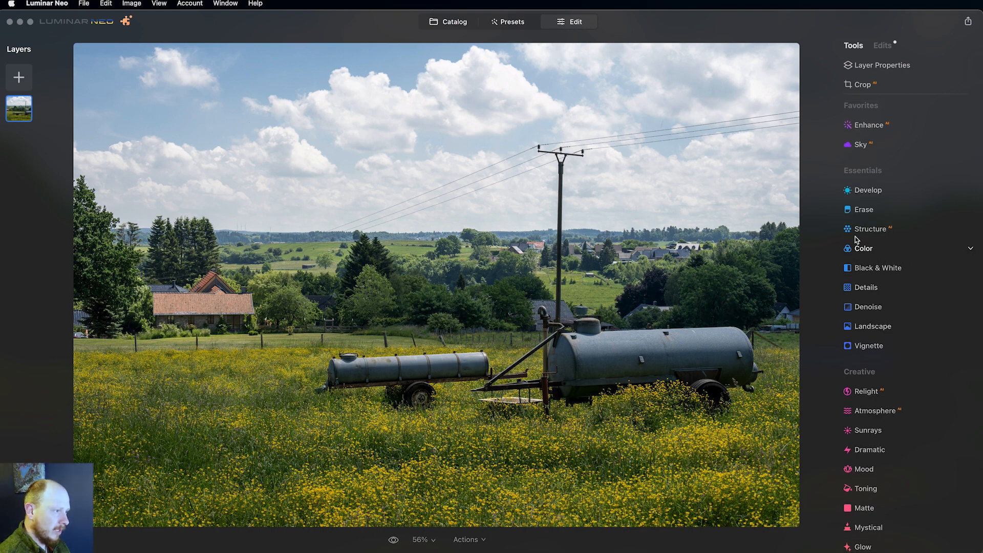
click(864, 211)
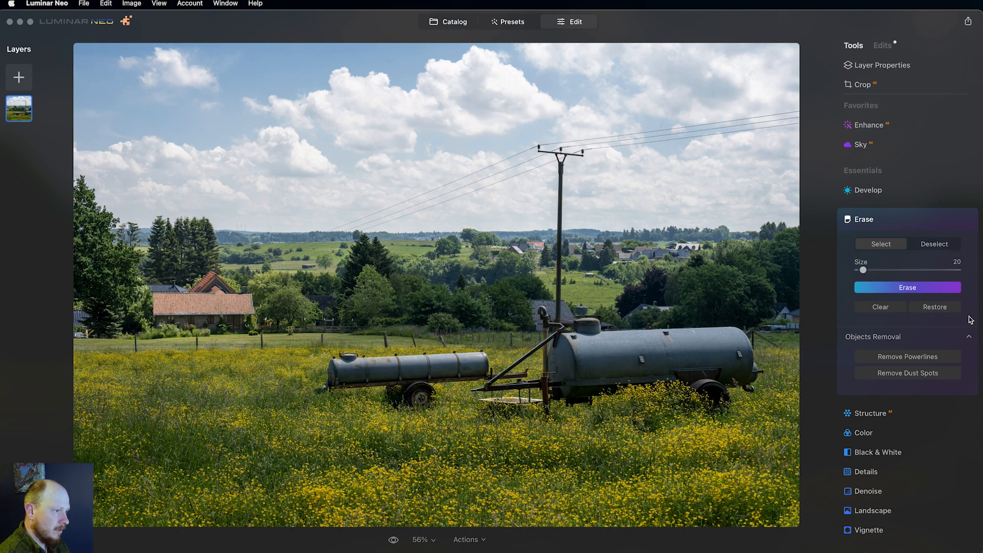
click(895, 361)
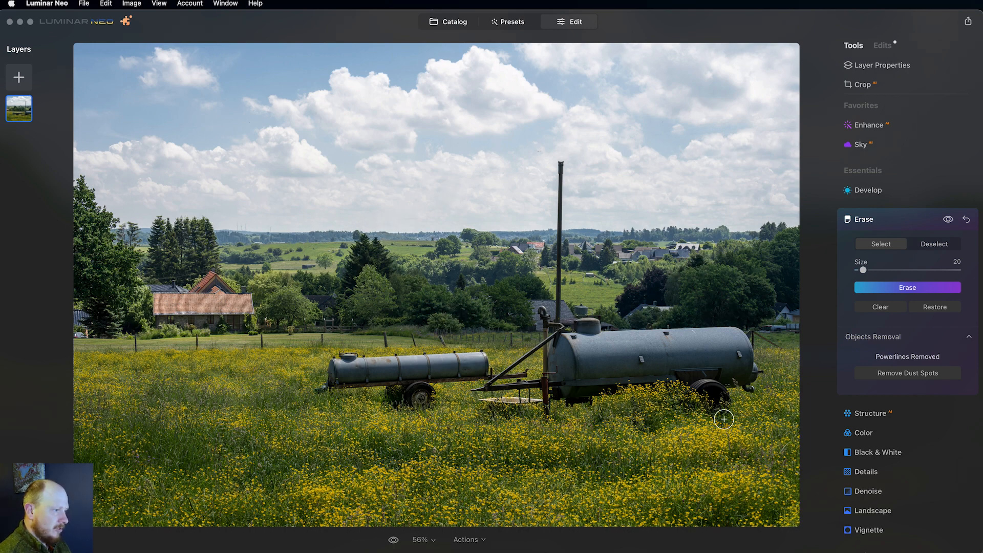
- Compare the meadow photo with the Erase effect off and on, and inspect the distant hills and treeline up close for wire traces
click(948, 220)
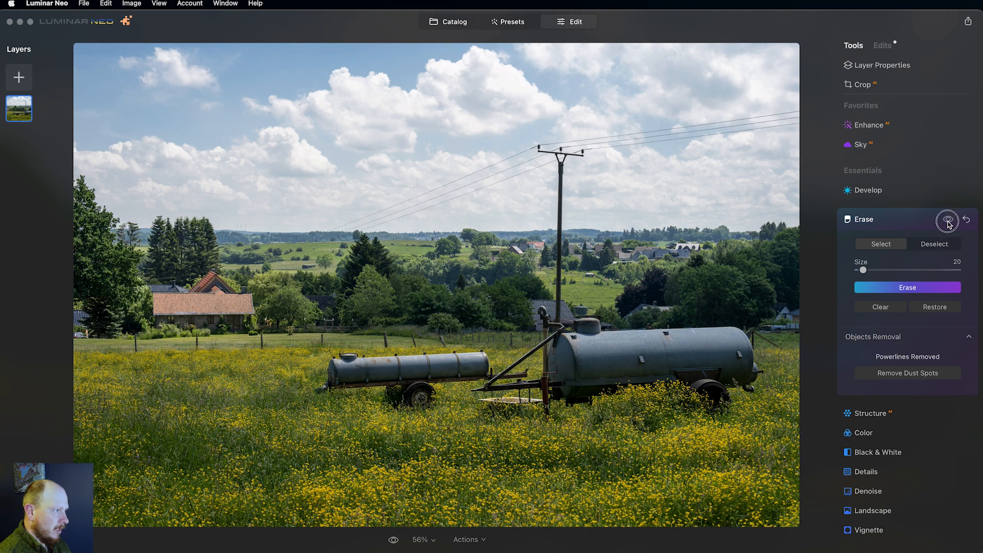
click(948, 220)
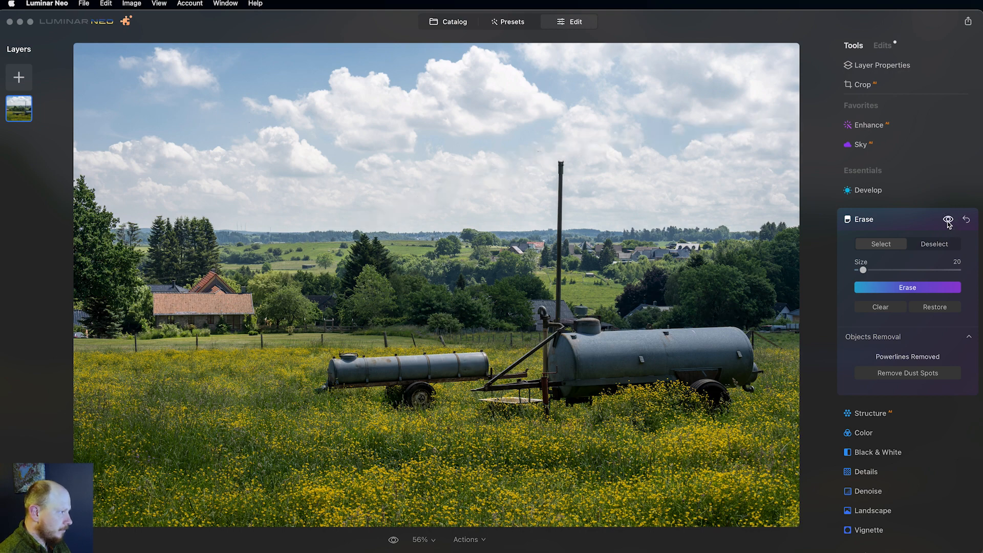
click(947, 220)
scroll(339, 233, up, 1)
scroll(339, 233, up, 5)
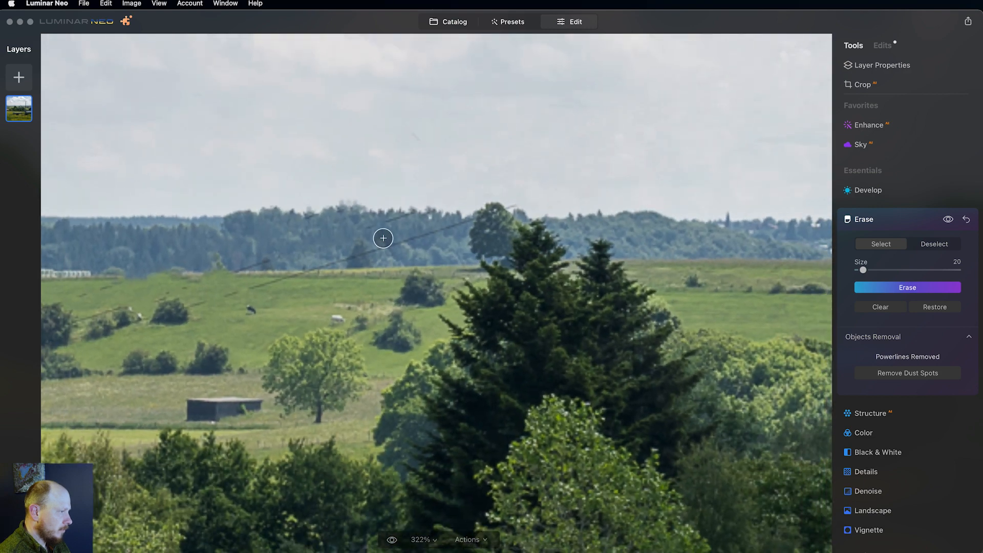
scroll(353, 246, down, 3)
drag(343, 248, 451, 244)
click(947, 221)
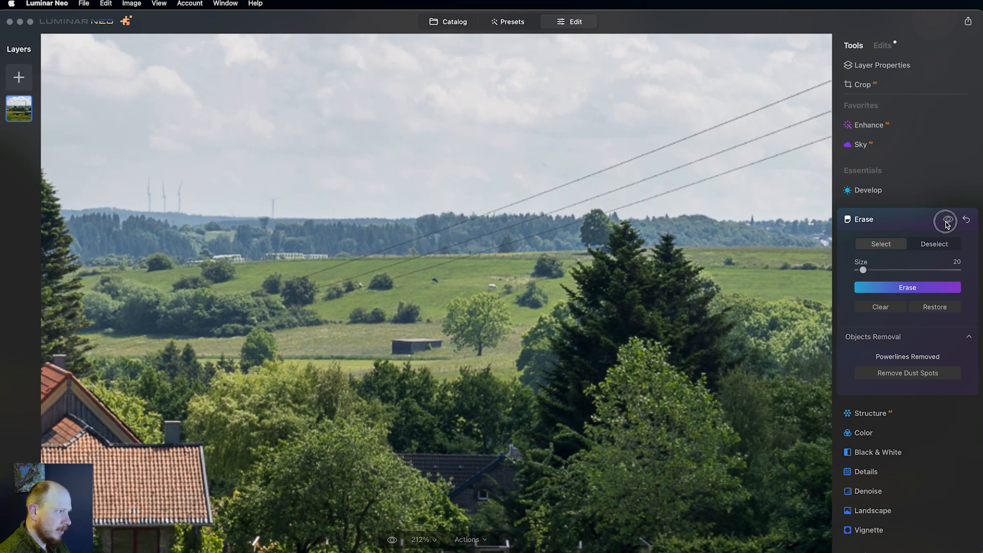
click(947, 222)
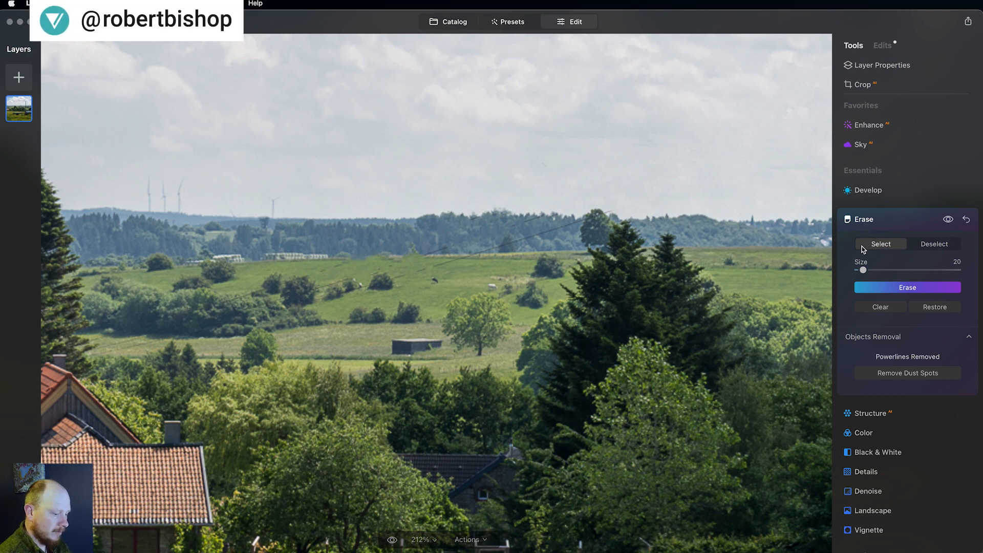
- Erase the remaining wire traces across the distant trees and green field with a brush of size 14
key(bracketleft)
mouse_move(613, 211)
mouse_down()
mouse_move(399, 277)
mouse_move(441, 248)
mouse_move(430, 254)
mouse_up()
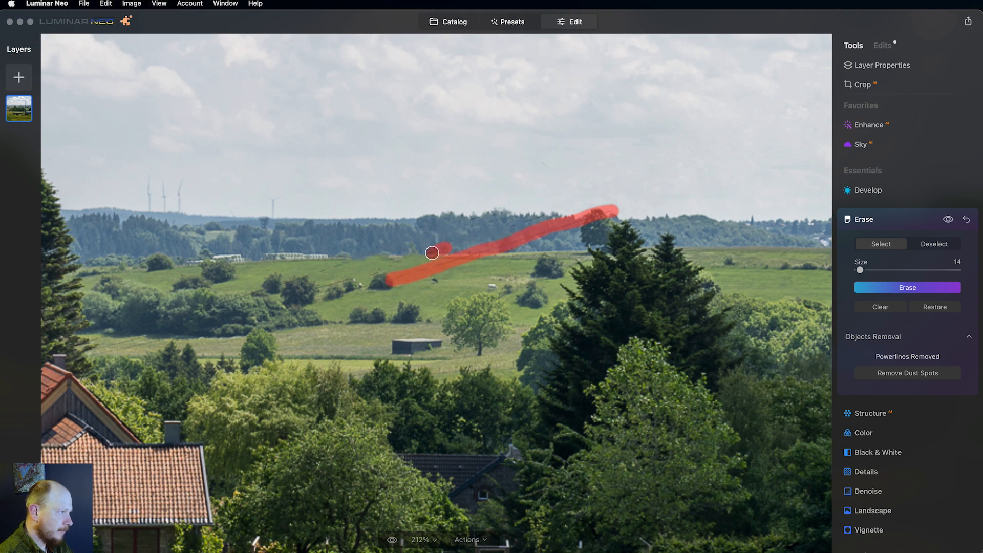
drag(553, 211, 509, 224)
drag(345, 283, 313, 289)
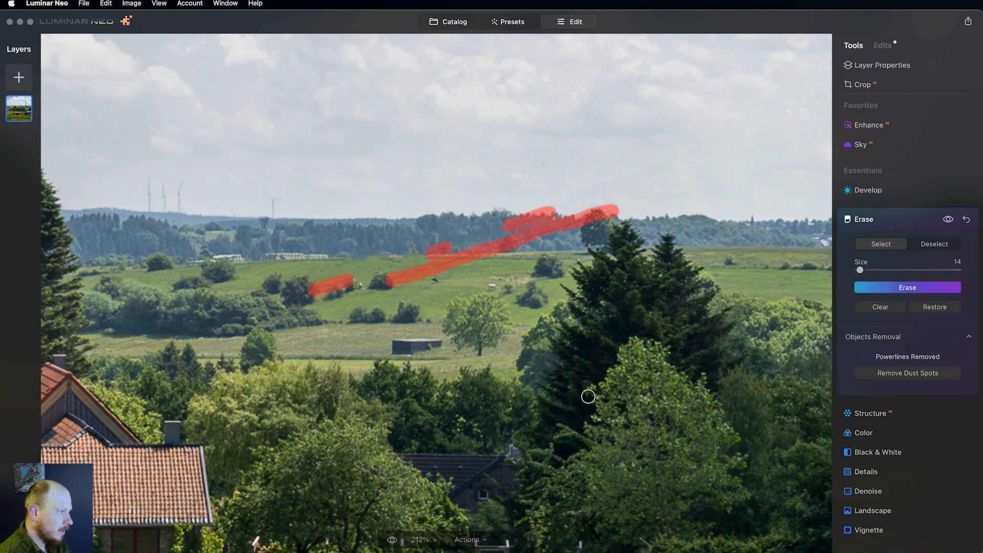
click(877, 287)
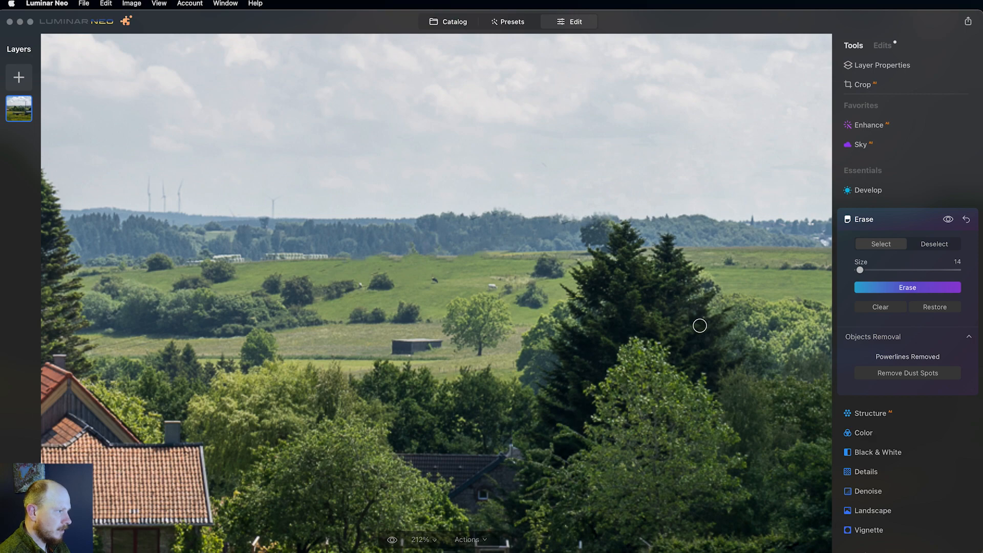
- Erase the leftover marks in the sky beside the pole's top, and compare the whole photo with the Erase effect off
key(super+0)
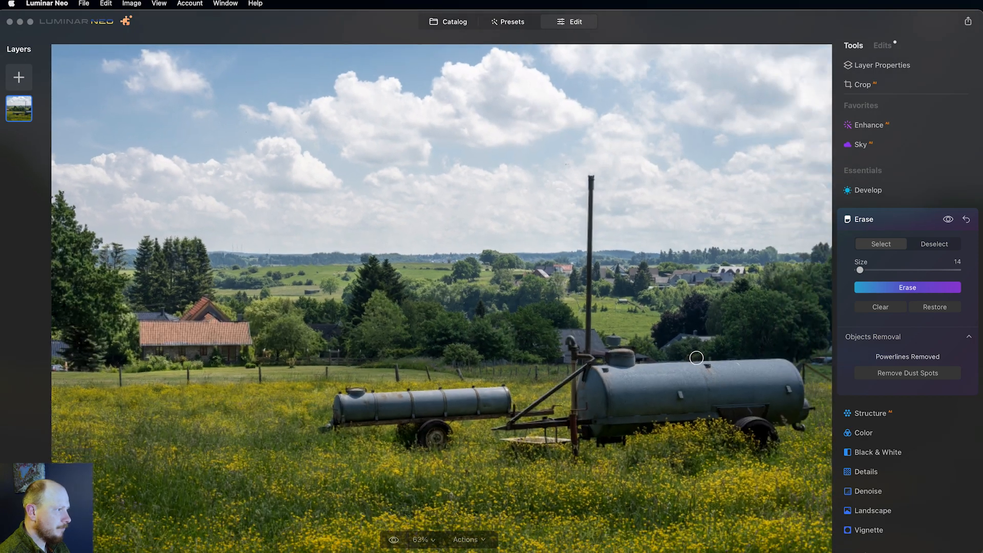
click(576, 160)
scroll(566, 163, up, 3)
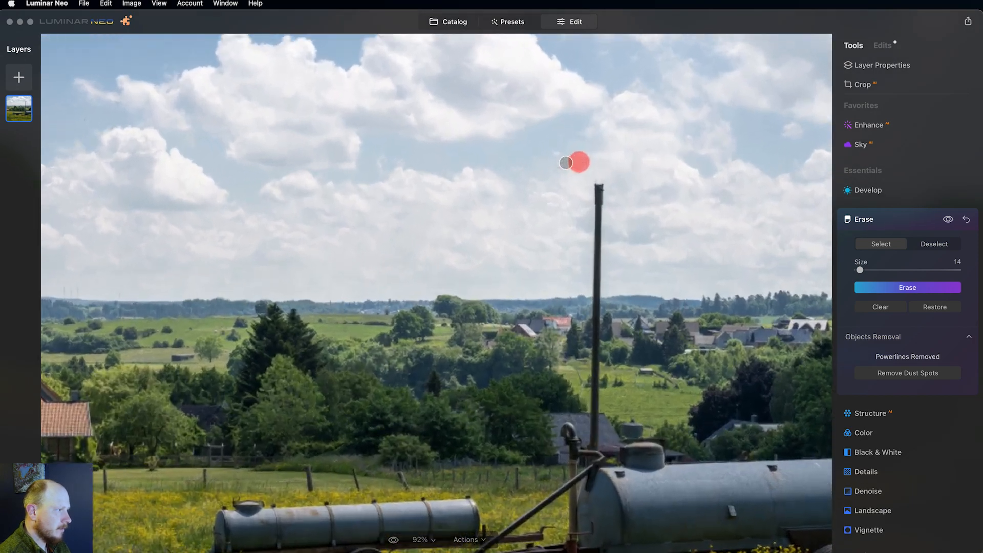
scroll(565, 163, up, 3)
click(554, 174)
mouse_move(553, 174)
mouse_down()
mouse_move(561, 162)
mouse_move(569, 171)
mouse_up()
click(921, 289)
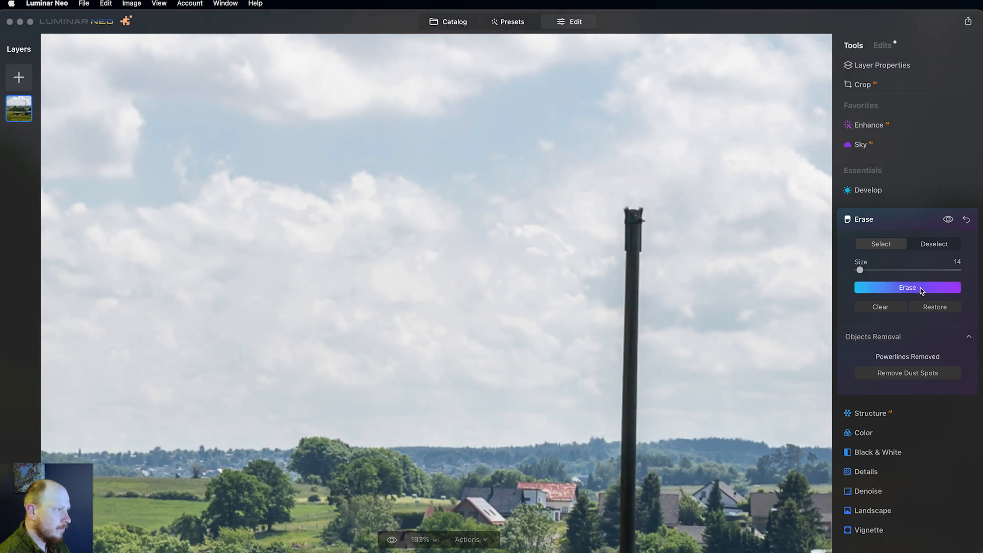
scroll(712, 302, down, 5)
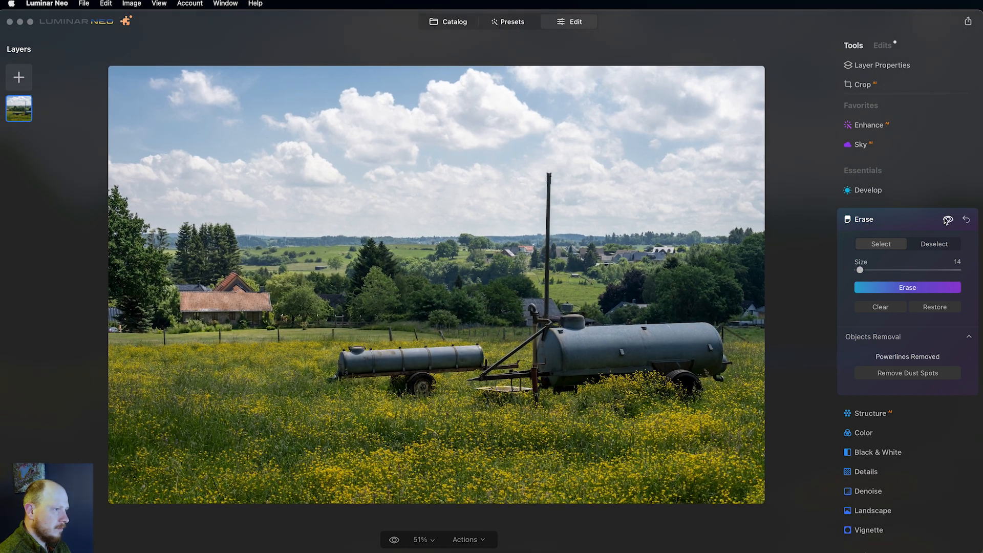
click(947, 219)
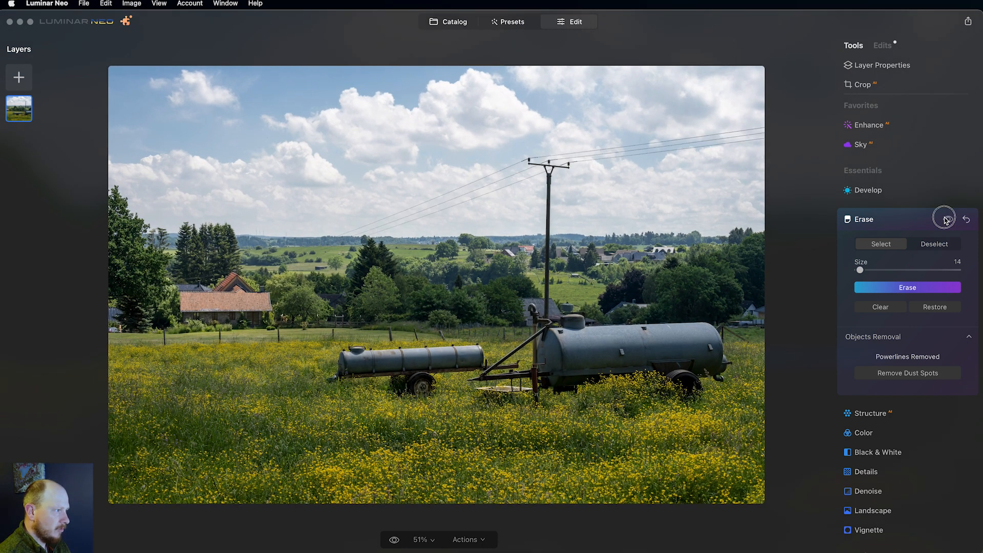
click(947, 219)
click(948, 219)
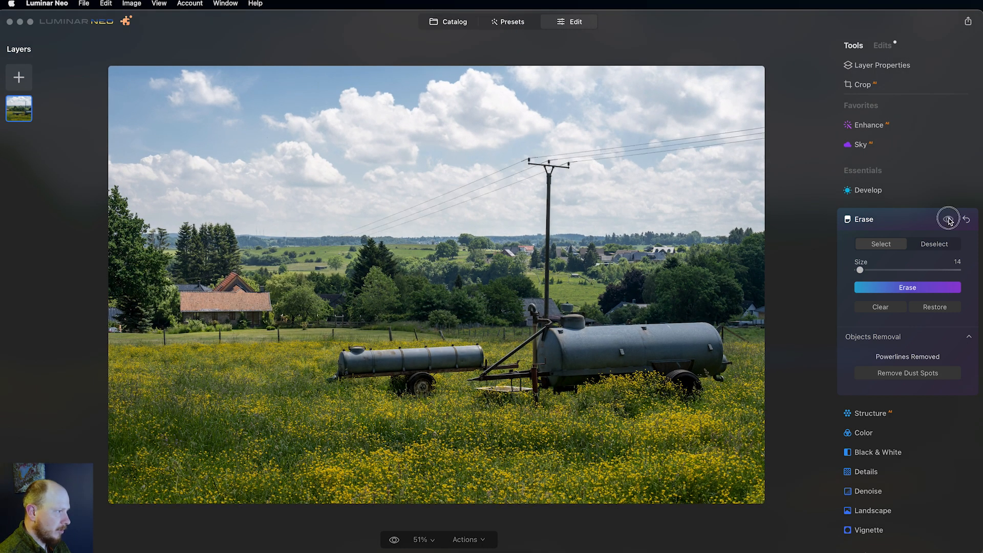
click(948, 219)
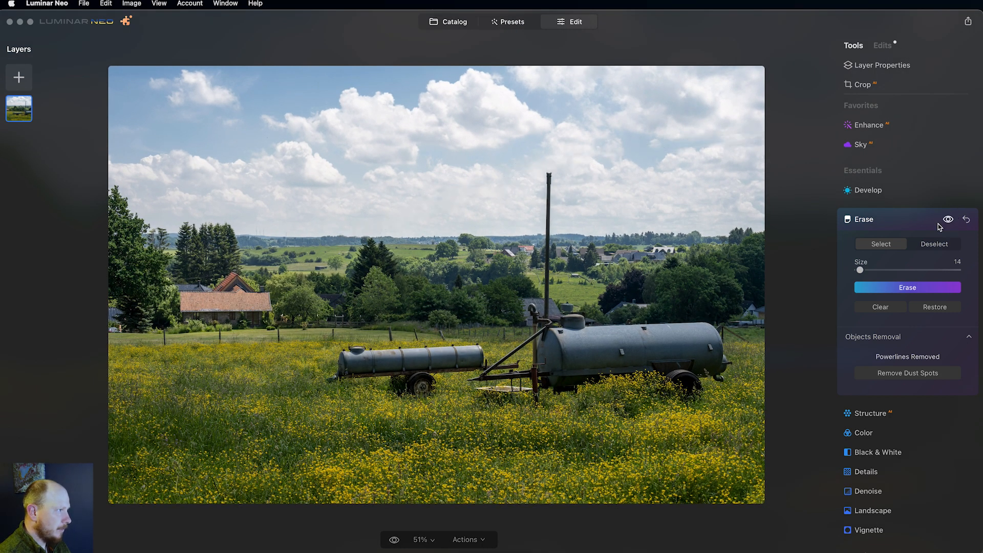
- Open the train depot photo from the catalog and remove its power lines with Erase's Remove Powerlines option
click(464, 26)
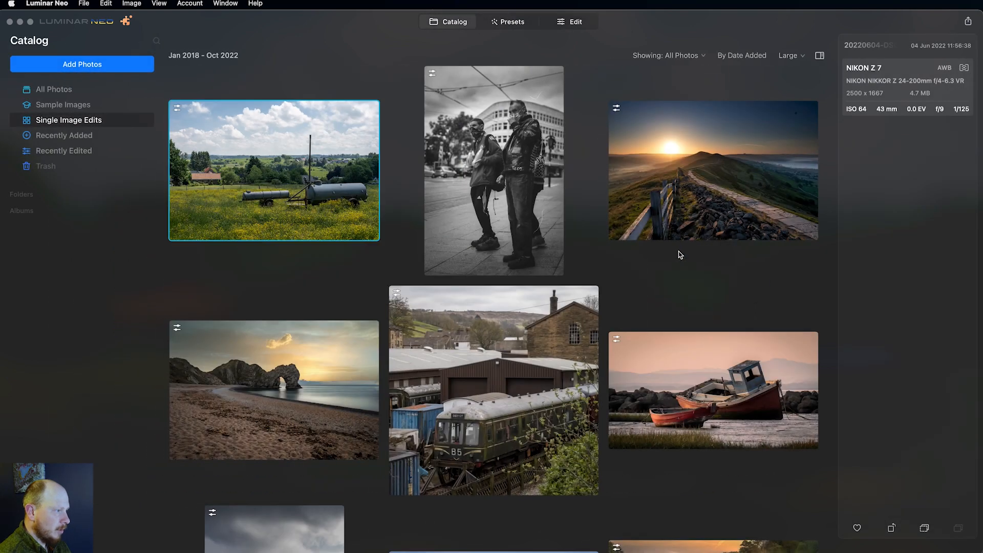
scroll(679, 255, down, 2)
click(527, 319)
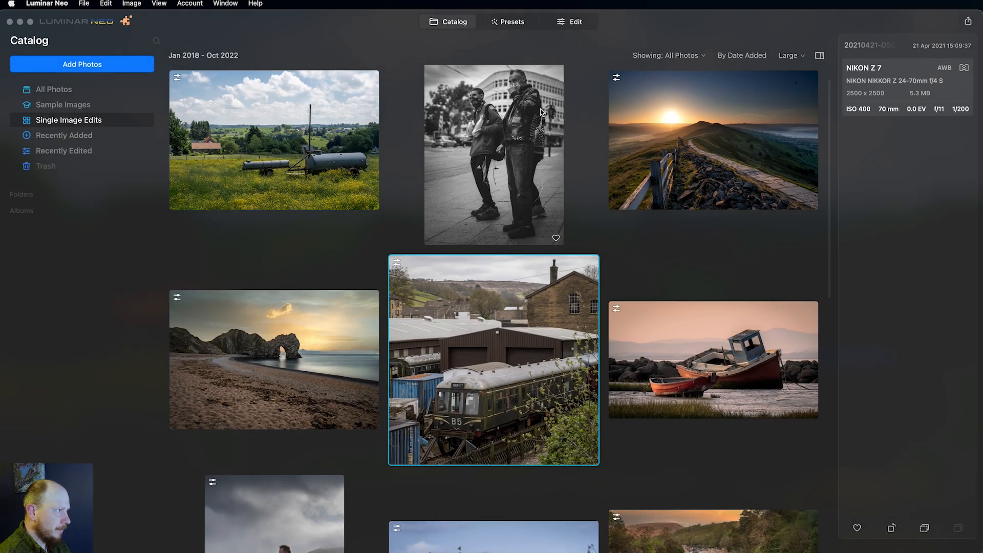
click(569, 22)
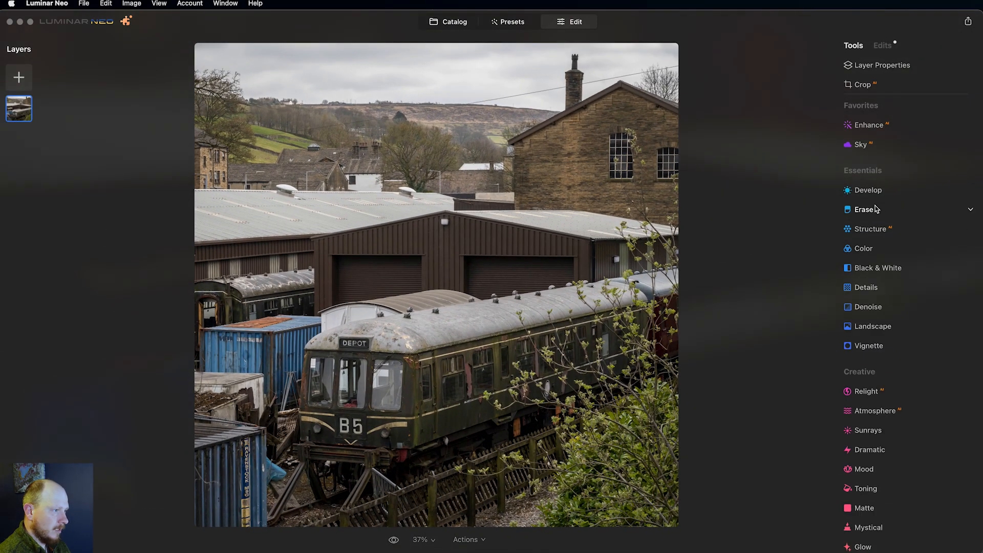
click(870, 208)
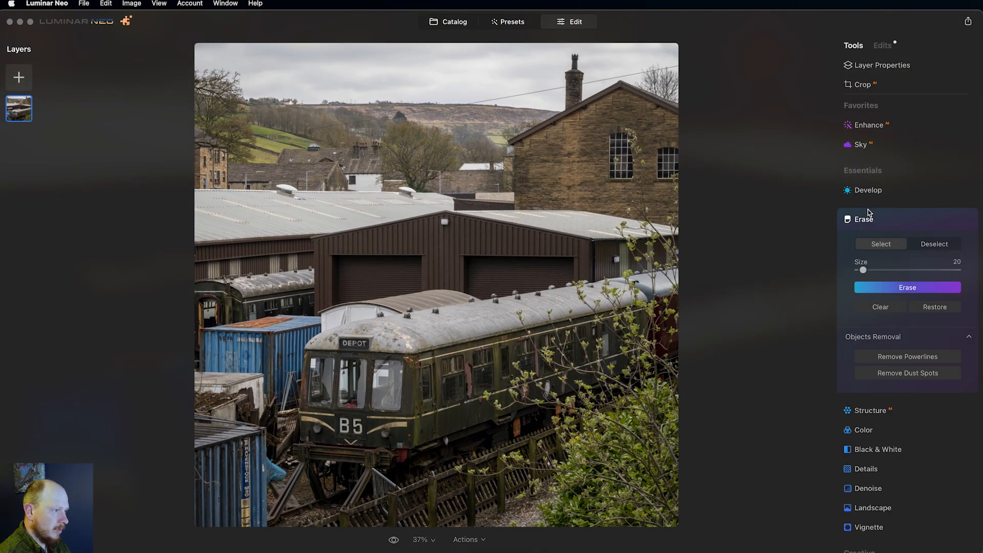
click(902, 357)
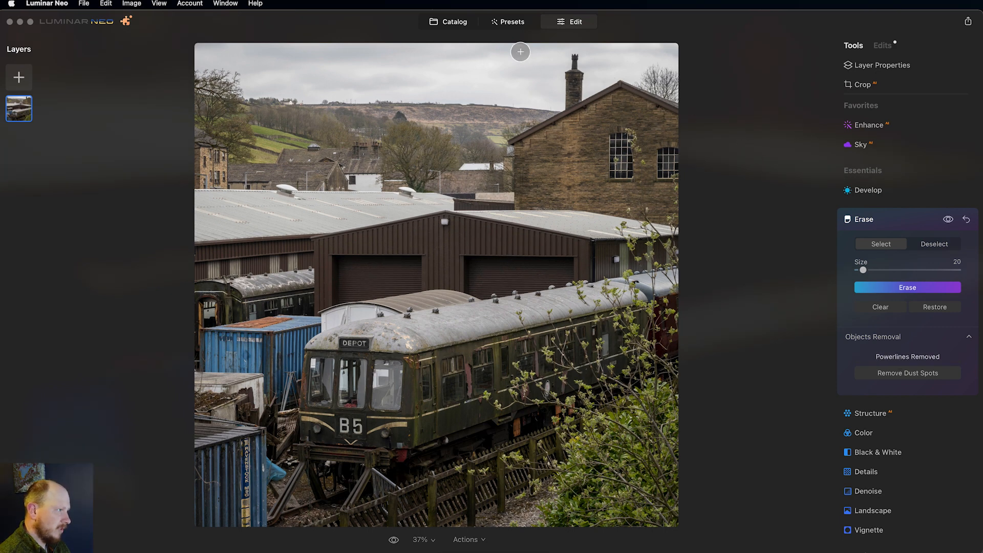
- Compare the depot photo with the Erase effect off and on, examining the wires near the chimney and brick building
click(946, 221)
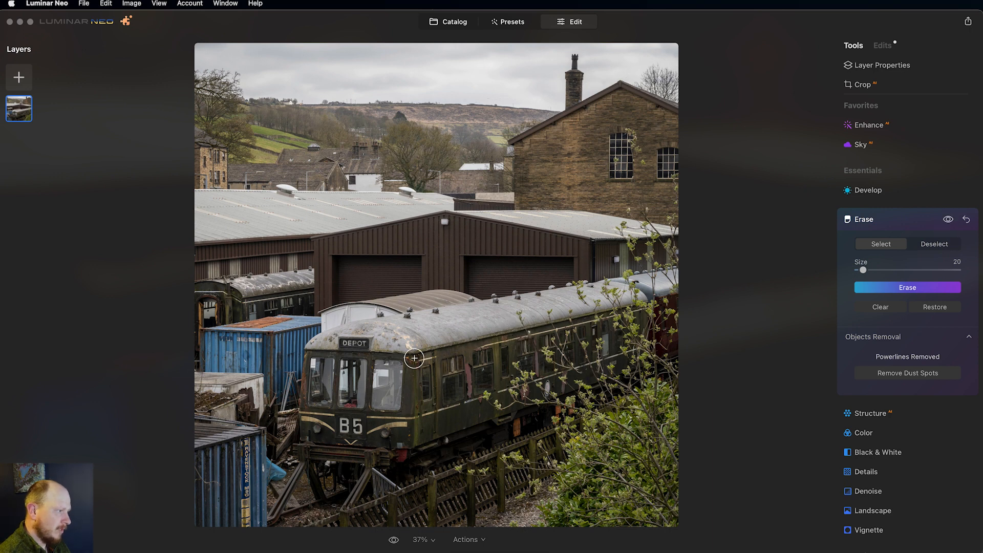
click(947, 220)
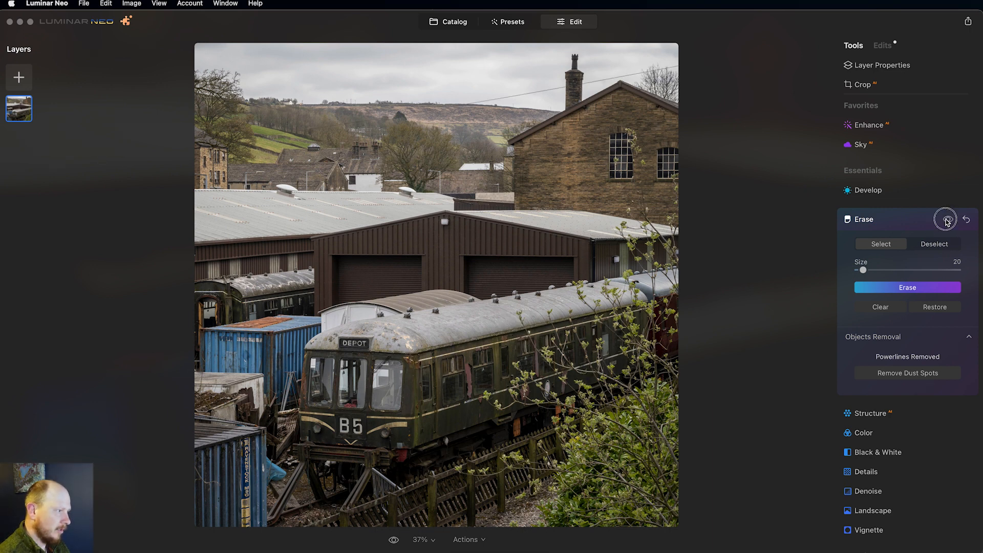
click(947, 221)
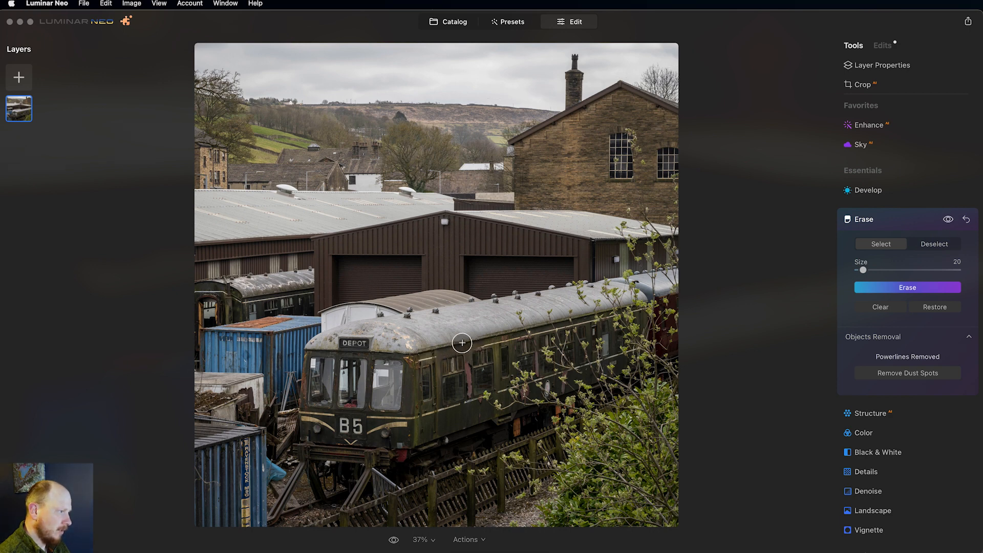
click(947, 220)
click(947, 222)
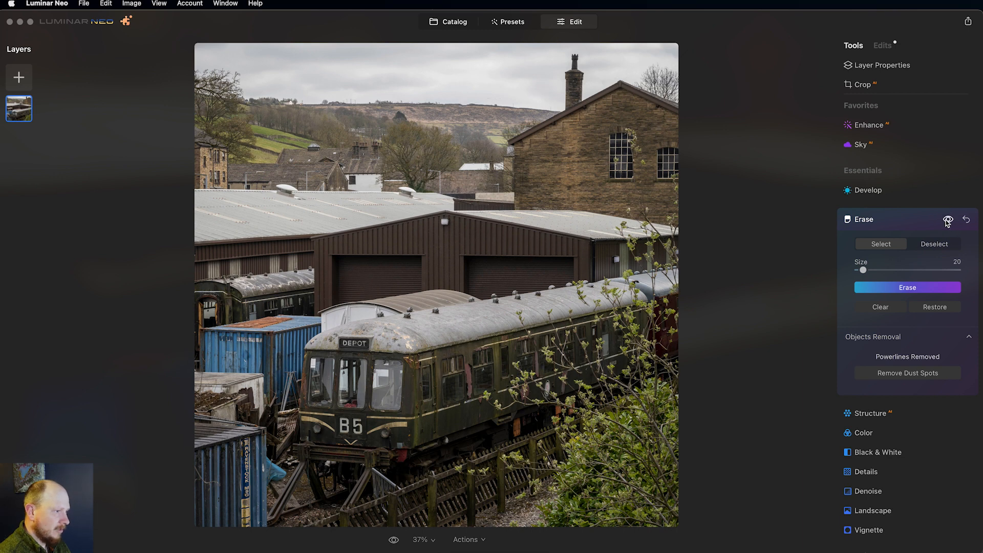
click(947, 220)
click(947, 221)
click(947, 221)
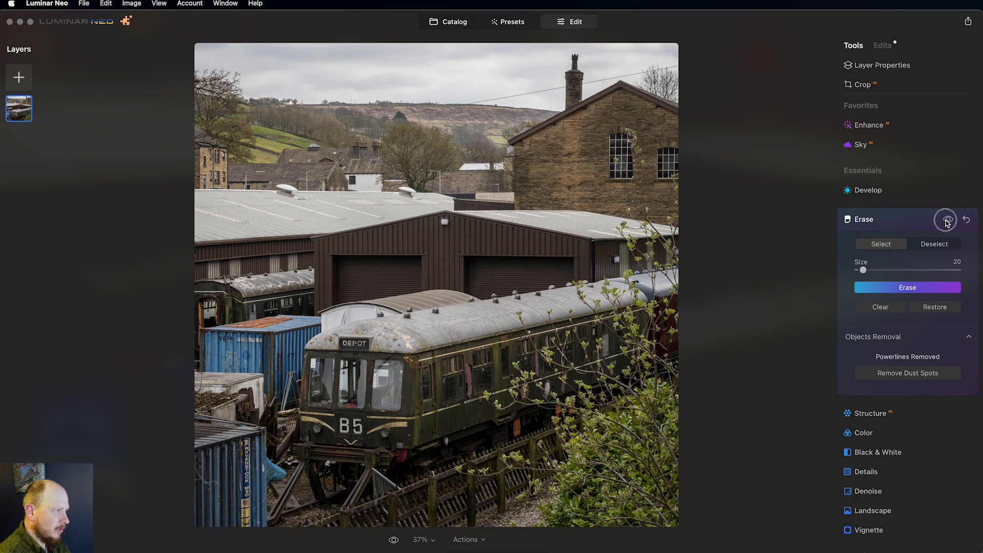
click(947, 221)
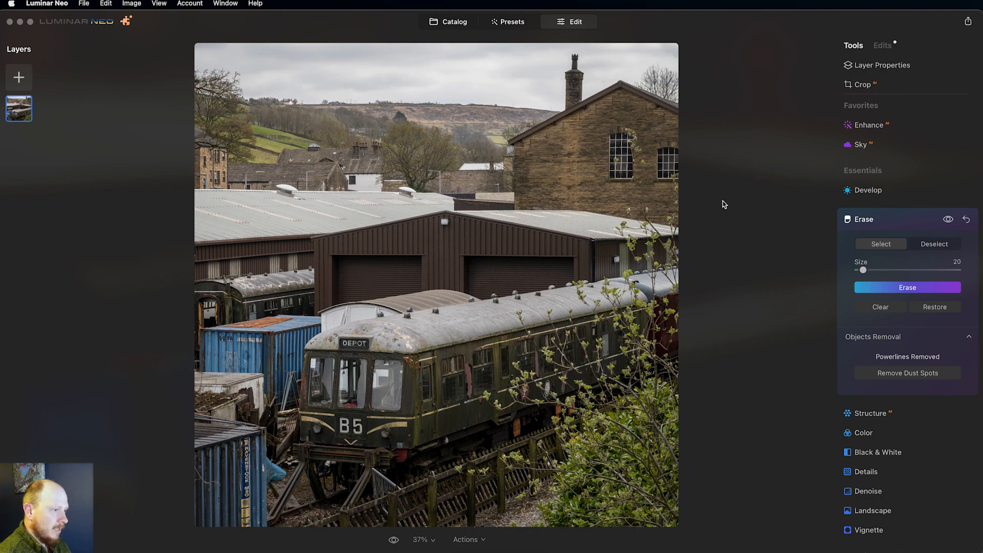
- Open the sunrise hill path photo from the catalog and clean its sky with Erase's Remove Dust Spots option
click(448, 24)
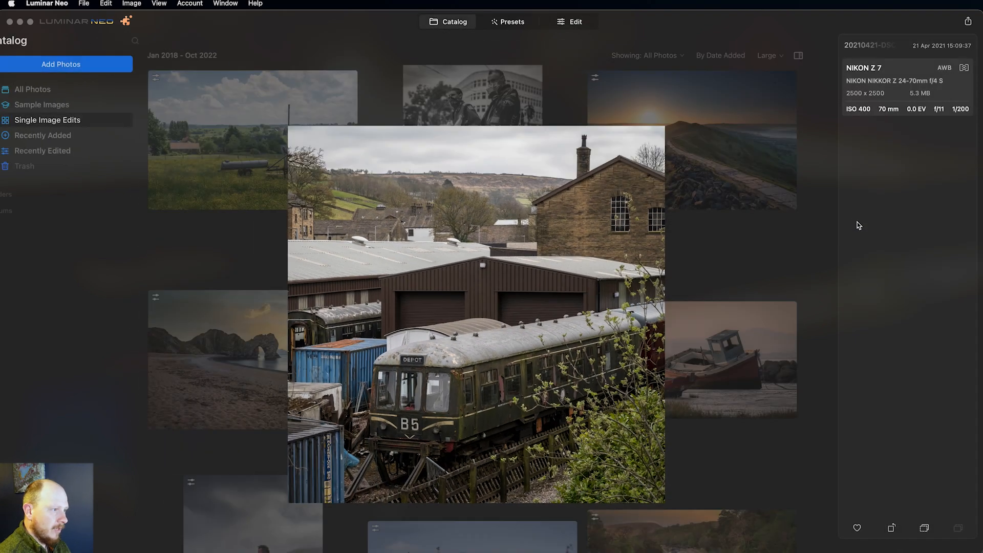
scroll(512, 340, down, 2)
scroll(515, 336, down, 2)
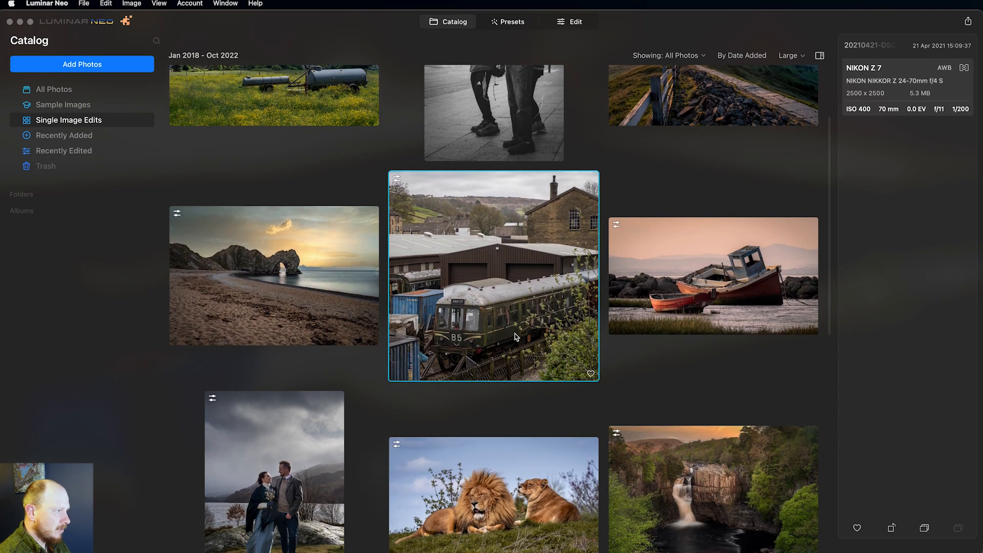
scroll(515, 336, up, 6)
click(673, 220)
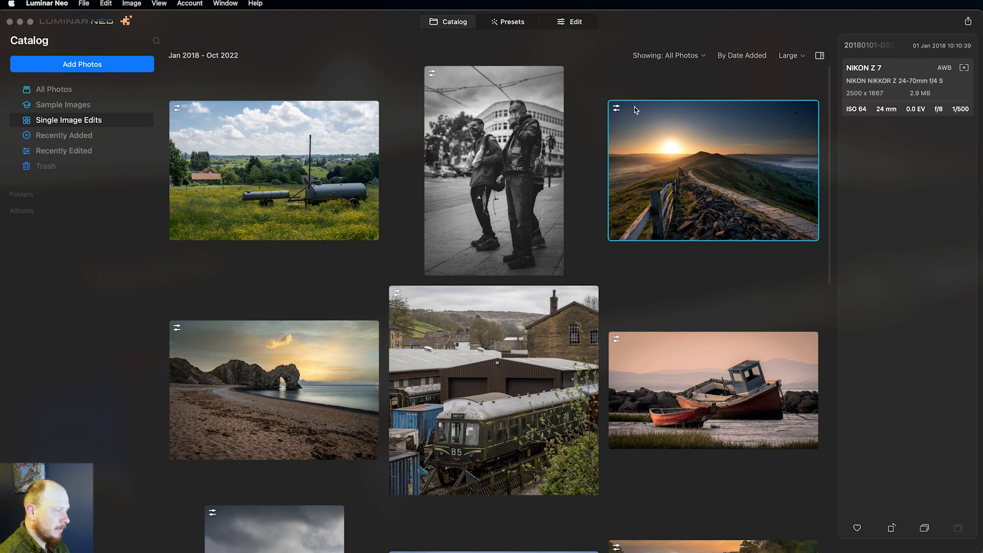
double_click(660, 228)
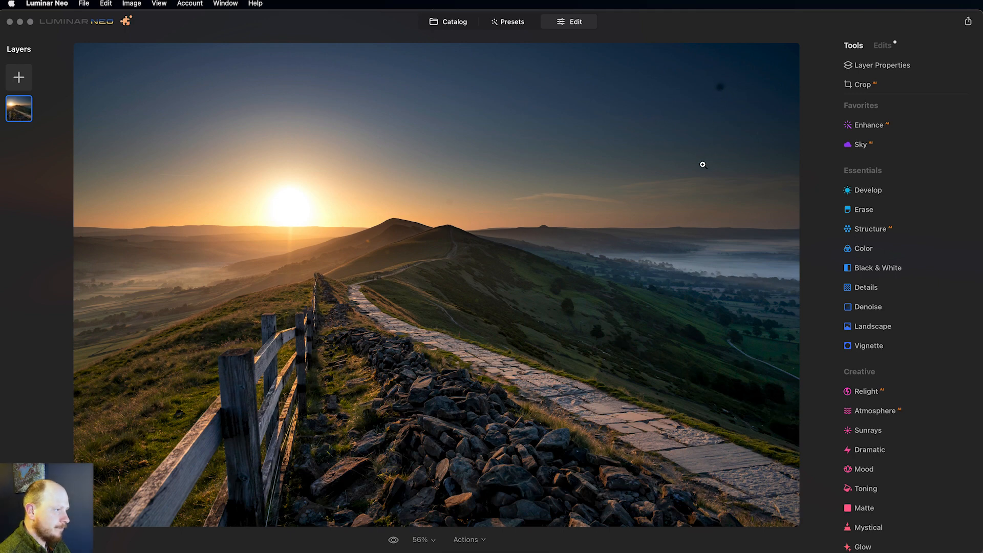
click(862, 210)
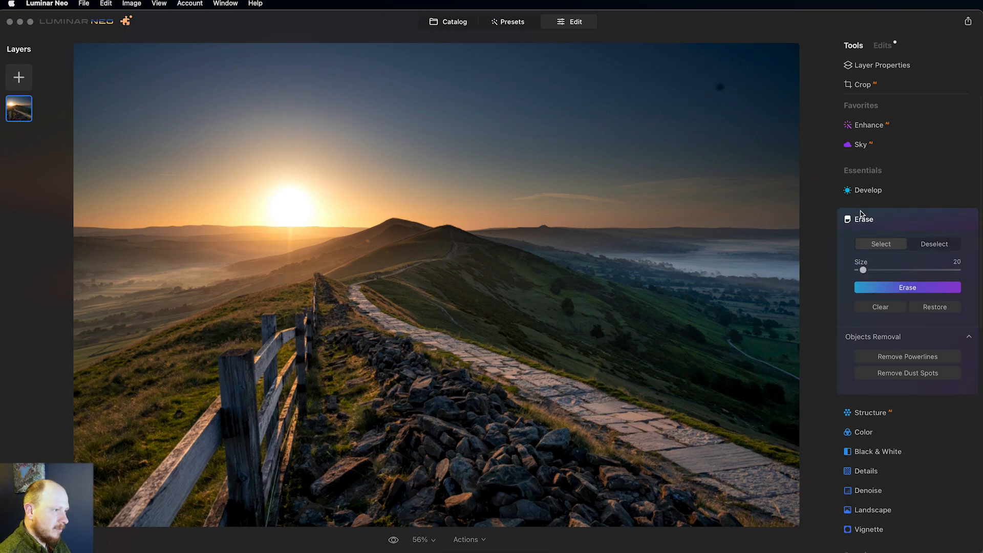
click(872, 375)
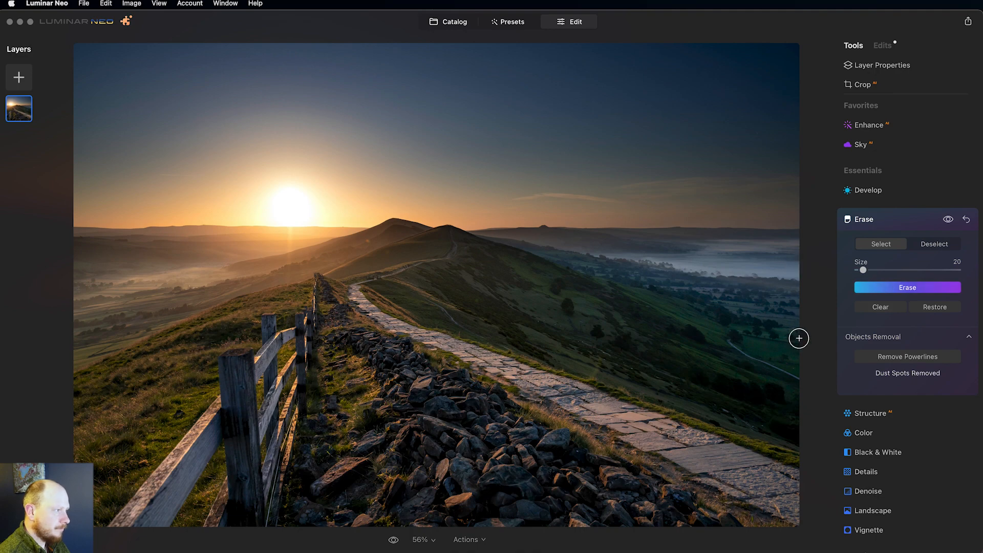
- Erase the two faint flare spots on the grassy hillsides with a brush of size 32
scroll(378, 252, up, 5)
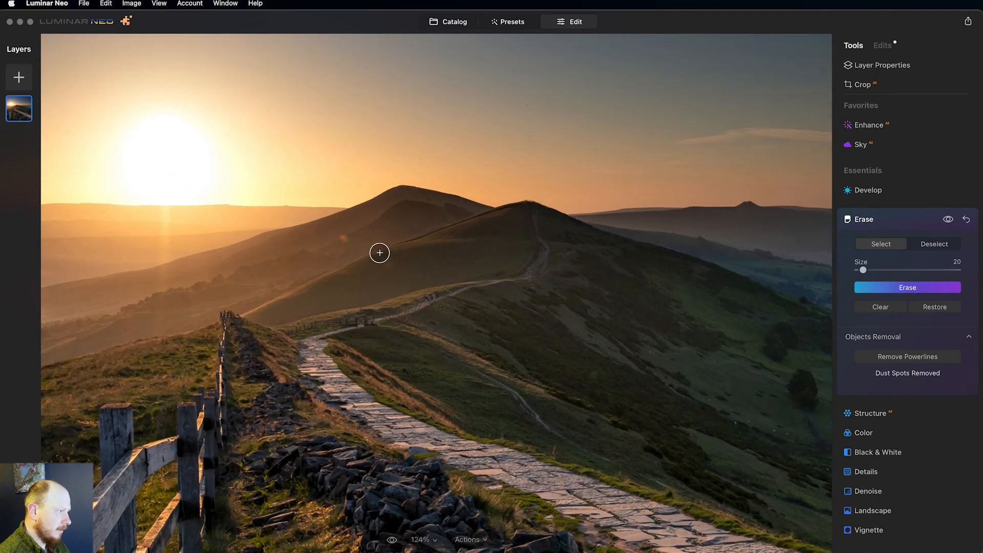
scroll(481, 318, left, 3)
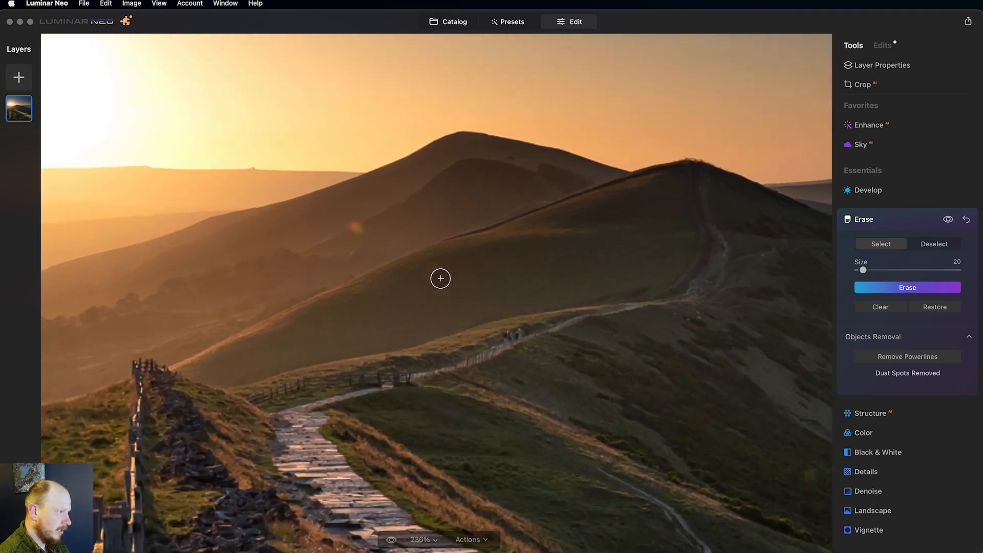
scroll(692, 409, down, 3)
drag(669, 321, 504, 254)
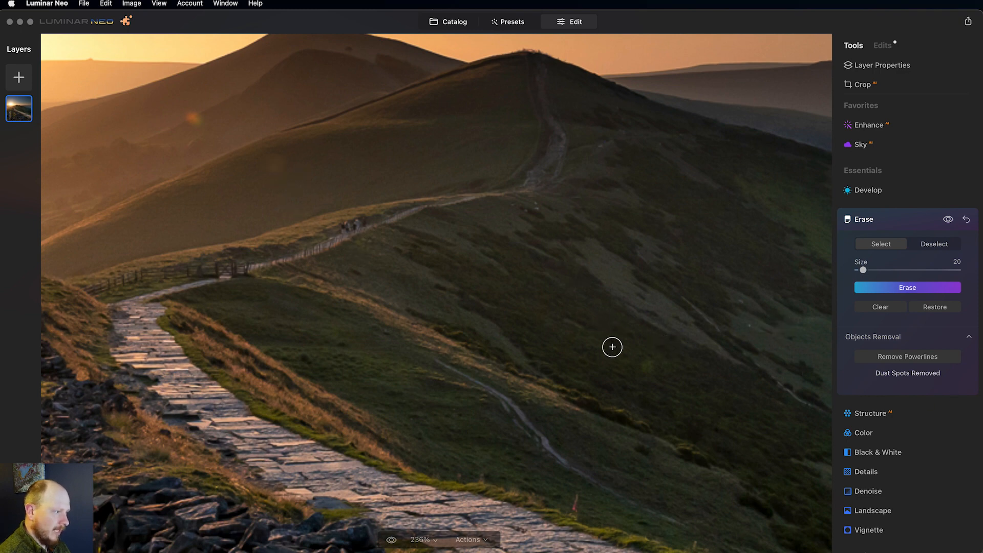
key(bracketright)
key(bracketright)
key(bracketright)
key(bracketleft)
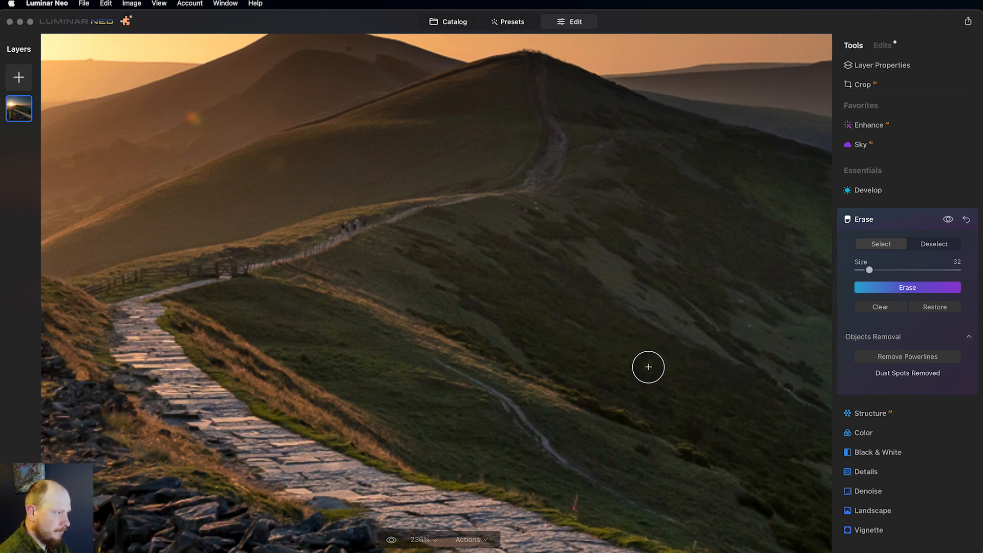
click(645, 366)
click(273, 164)
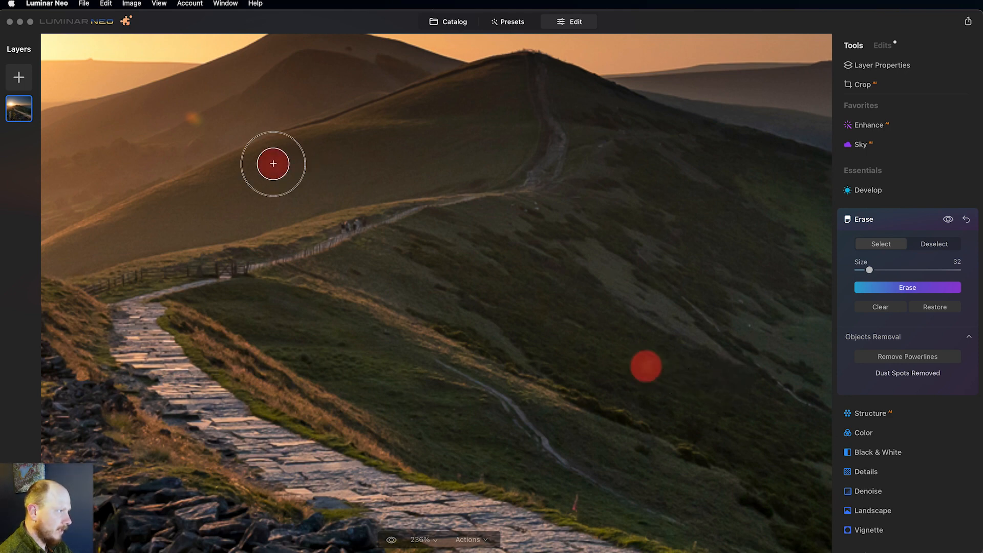
click(907, 287)
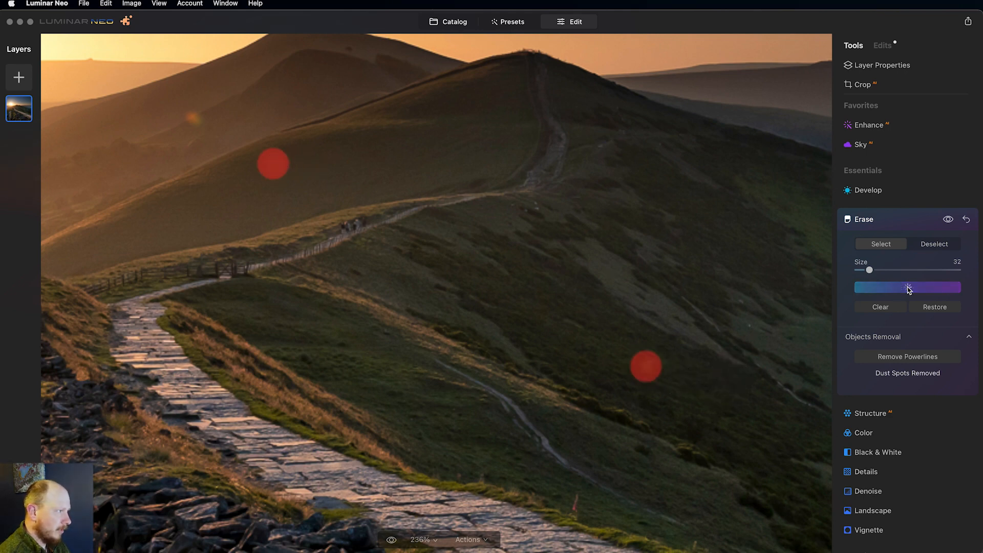
key(super+0)
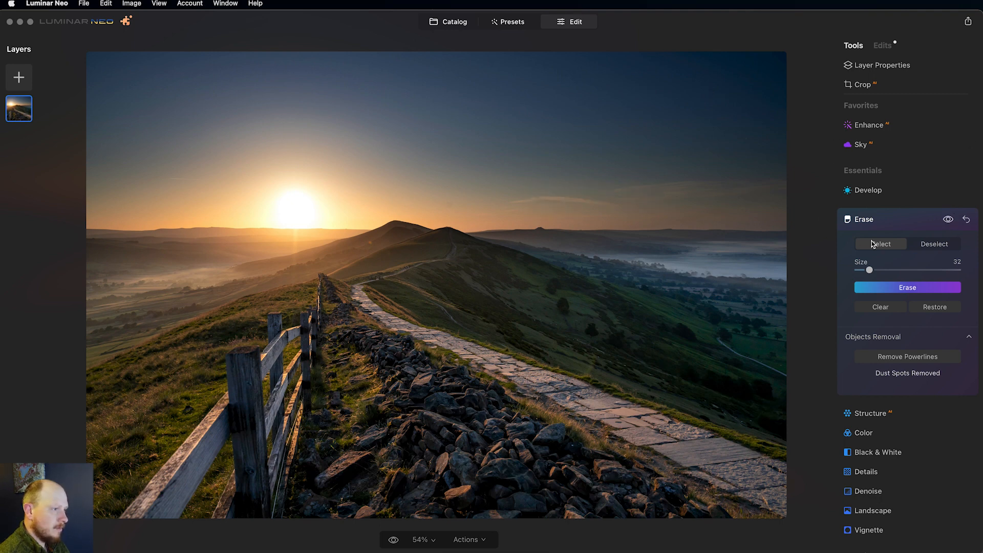
- Open the rocky coastline photo with red vegetation from the catalog for editing
scroll(870, 245, down, 3)
scroll(874, 245, up, 4)
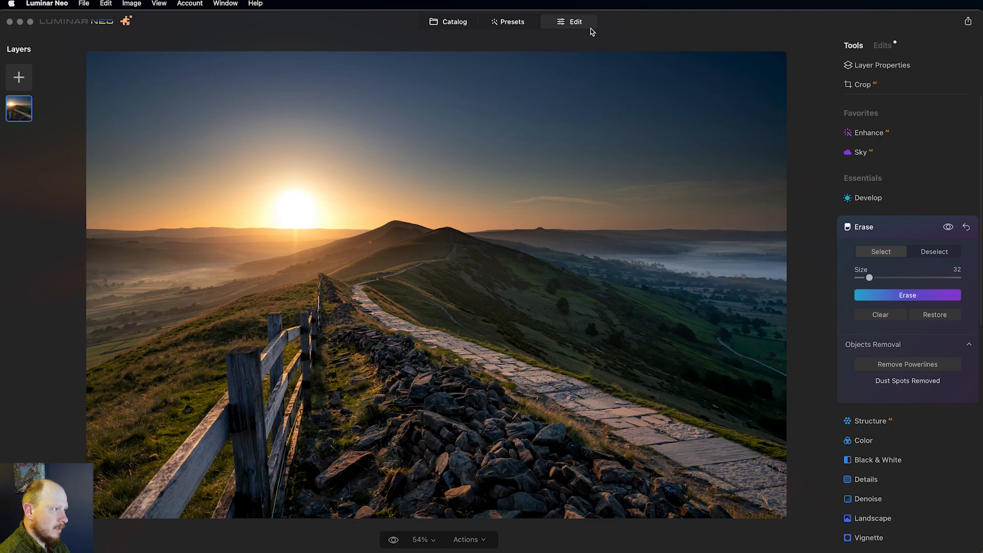
click(457, 22)
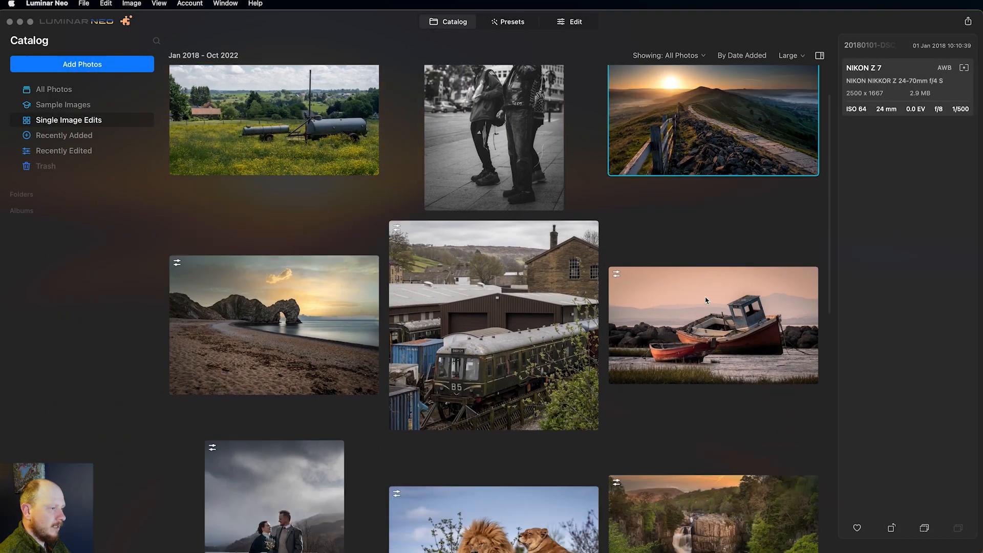
scroll(705, 299, down, 10)
click(674, 246)
double_click(714, 247)
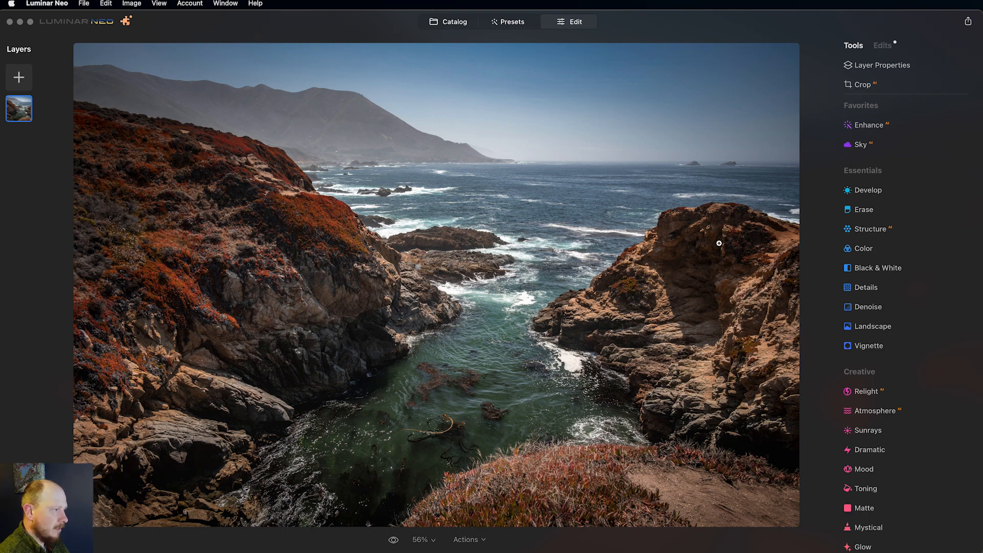
- Try the Sky and Water selections in Develop's Mask AI and apply the Mountains mask
click(864, 193)
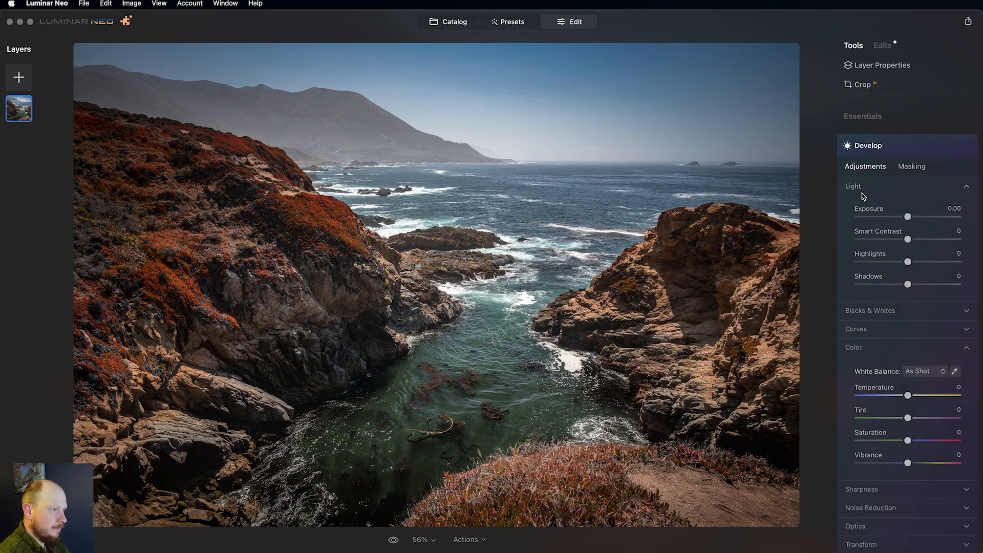
click(915, 166)
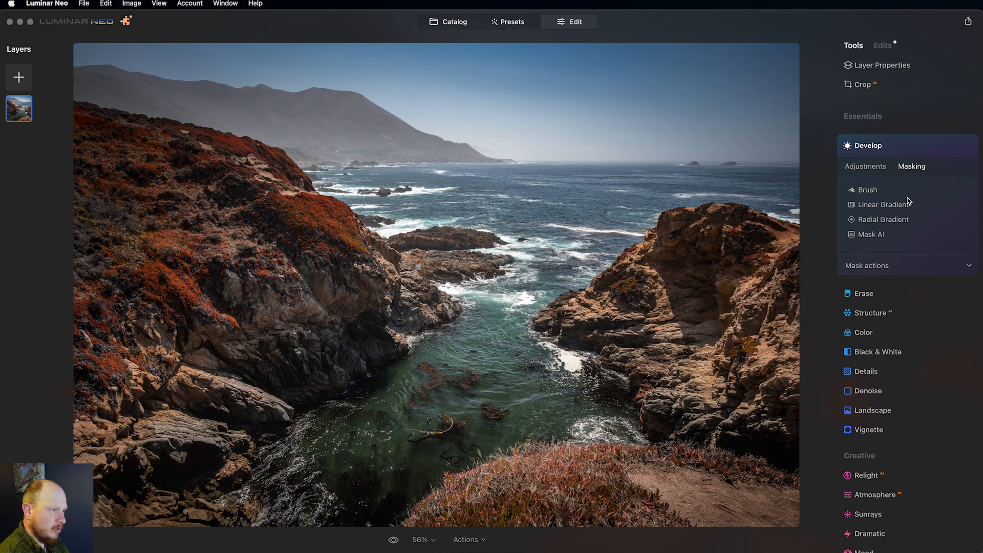
click(876, 239)
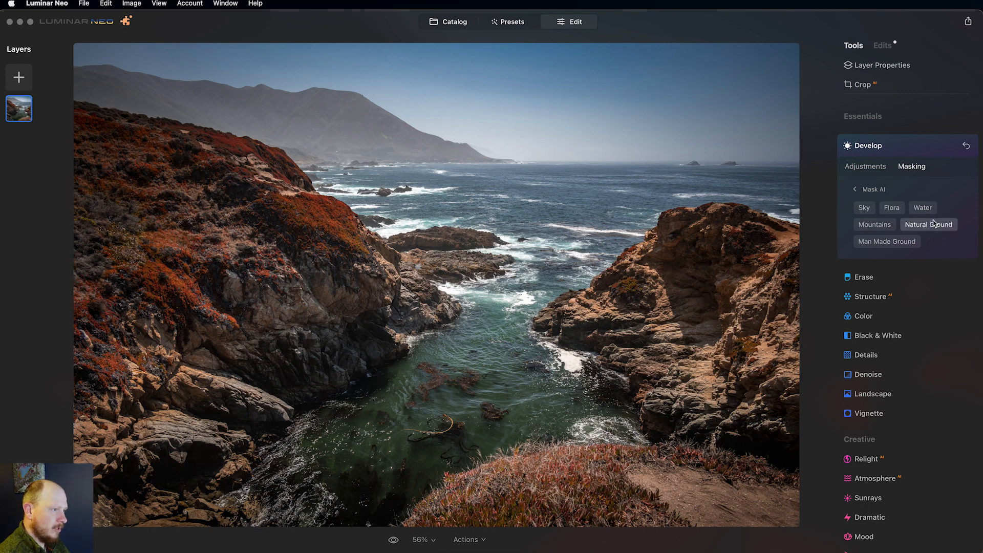
click(865, 210)
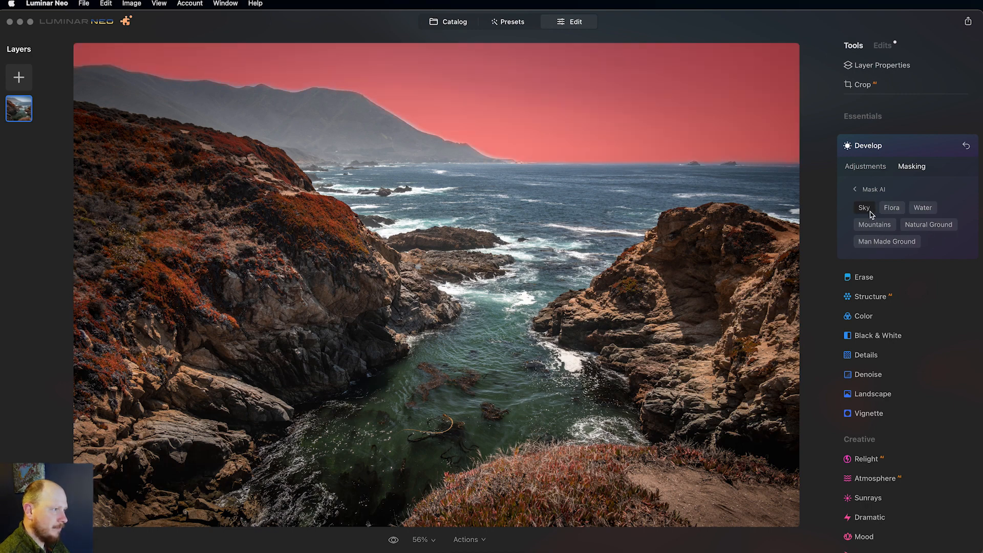
click(865, 209)
click(926, 210)
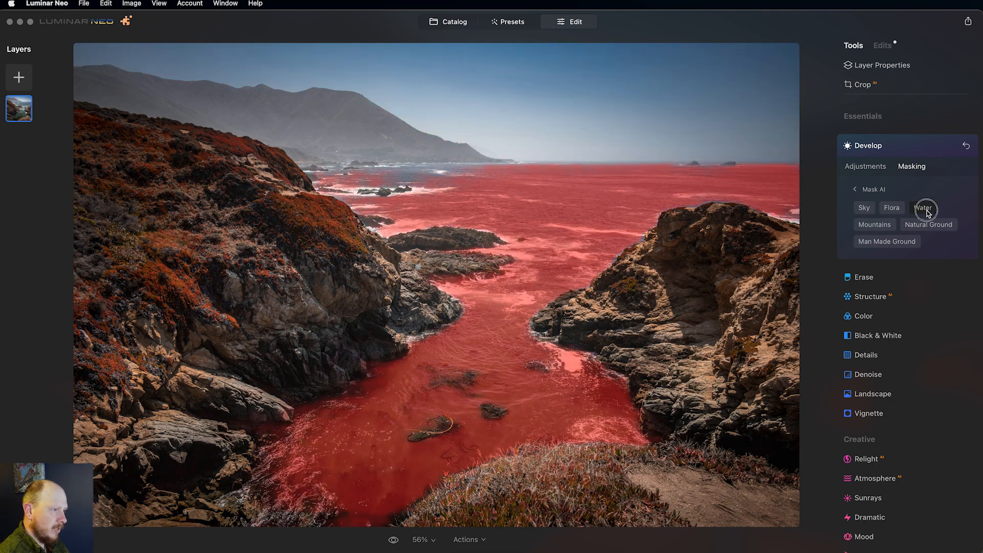
click(884, 226)
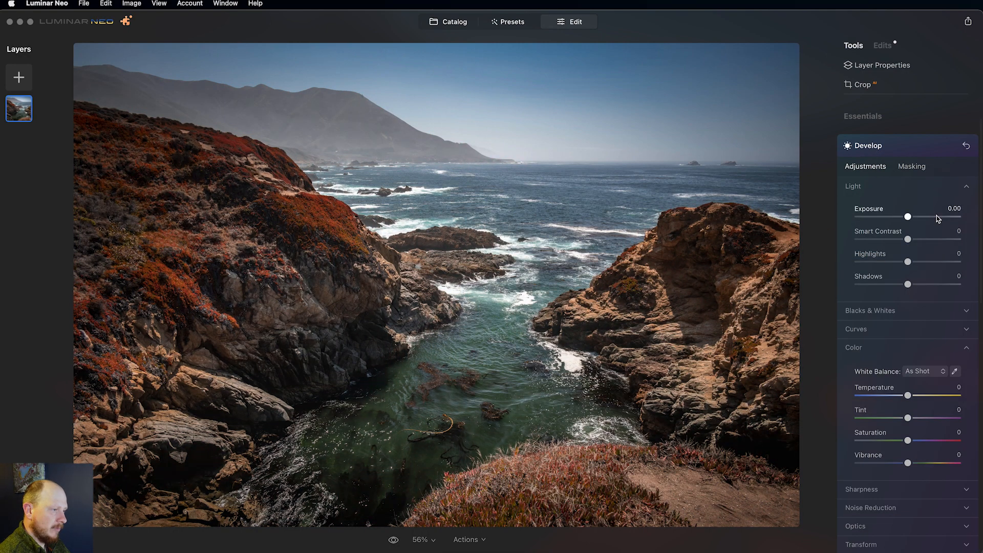
- Set Develop's Shadows to -5 for the masked mountains and display the mask overlay
mouse_move(908, 285)
mouse_down()
mouse_move(942, 282)
mouse_move(904, 284)
mouse_up()
mouse_move(907, 217)
mouse_down()
mouse_move(871, 221)
mouse_move(925, 218)
mouse_move(914, 220)
mouse_up()
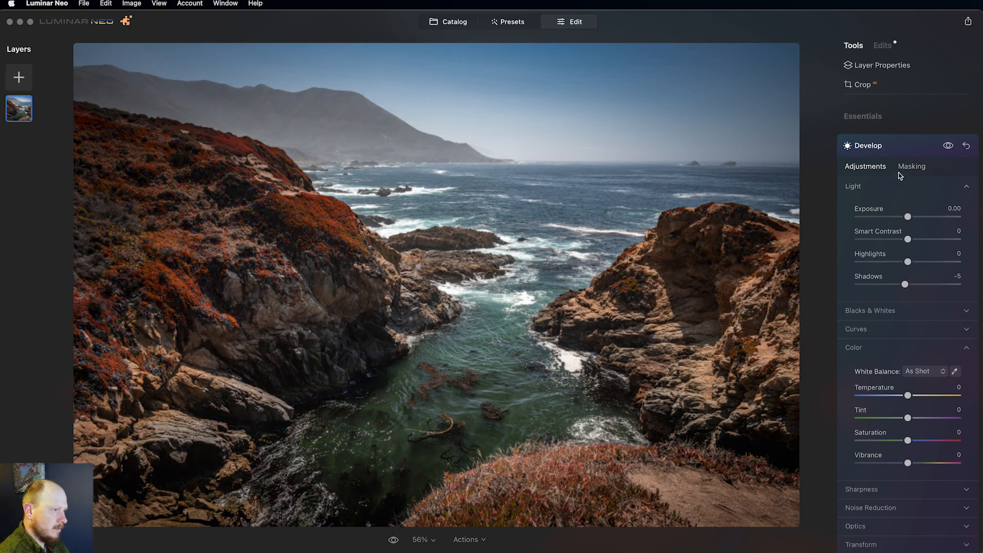
click(911, 166)
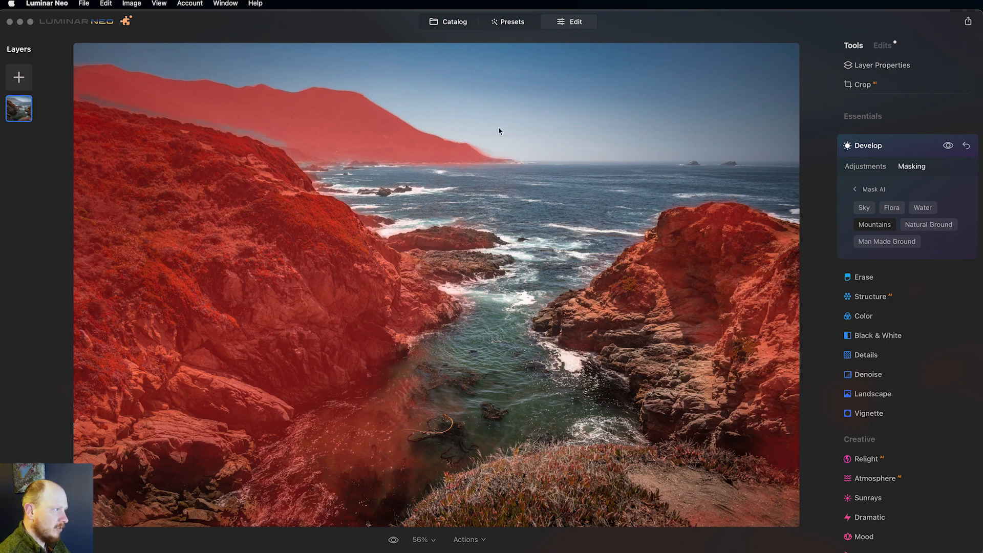
- Paint the missed areas of the distant mountains and coastal rocks into the mask with a brush of size 28
click(871, 189)
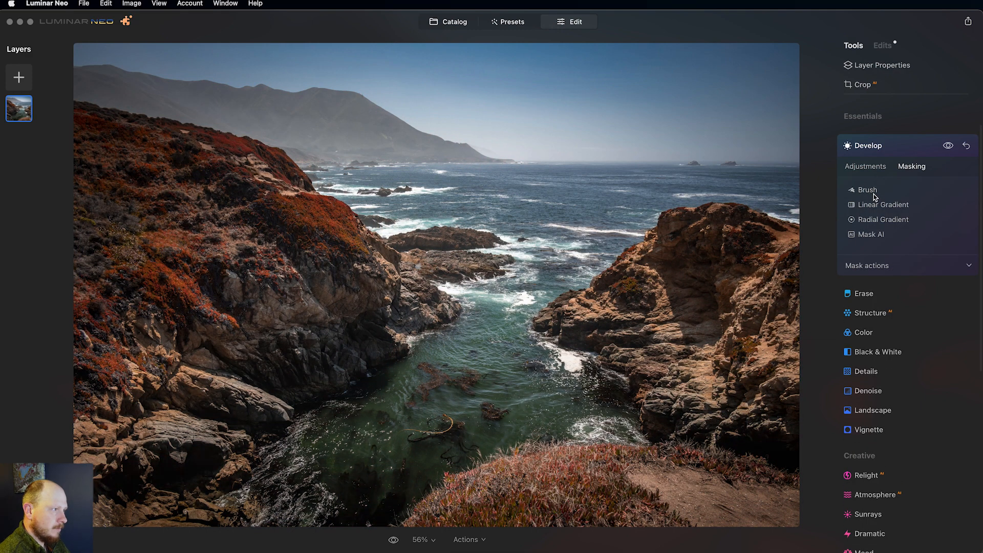
click(870, 190)
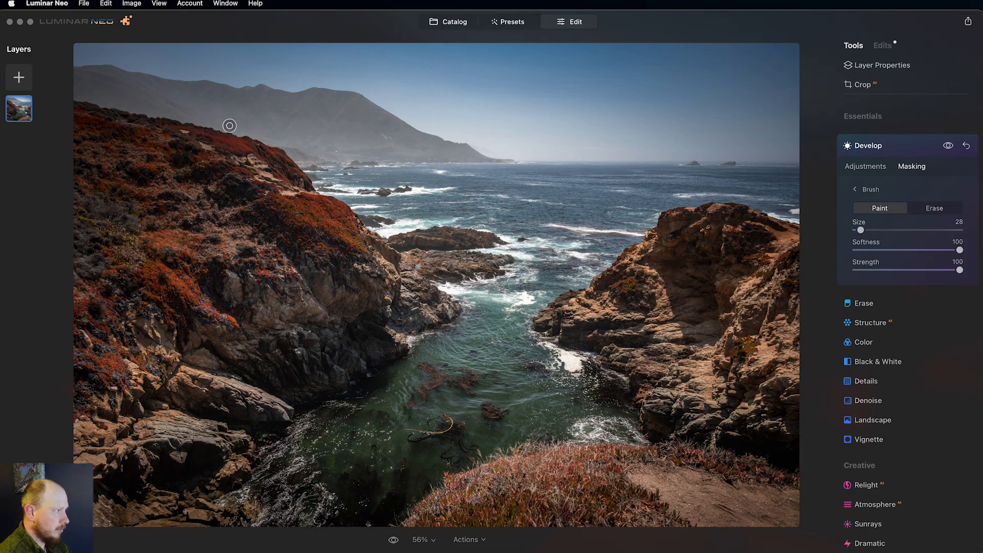
mouse_move(210, 124)
mouse_down()
mouse_move(183, 116)
mouse_move(288, 143)
mouse_move(52, 89)
mouse_move(296, 153)
mouse_move(385, 162)
mouse_up()
mouse_move(622, 324)
mouse_down()
mouse_move(583, 301)
mouse_move(552, 321)
mouse_move(638, 348)
mouse_move(597, 370)
mouse_move(643, 384)
mouse_move(666, 407)
mouse_move(725, 410)
mouse_move(712, 436)
mouse_move(745, 450)
mouse_move(750, 409)
mouse_move(658, 388)
mouse_move(662, 363)
mouse_move(667, 349)
mouse_move(723, 339)
mouse_move(734, 366)
mouse_move(722, 382)
mouse_move(730, 409)
mouse_move(783, 423)
mouse_move(788, 417)
mouse_move(752, 394)
mouse_move(756, 363)
mouse_move(745, 352)
mouse_move(772, 349)
mouse_up()
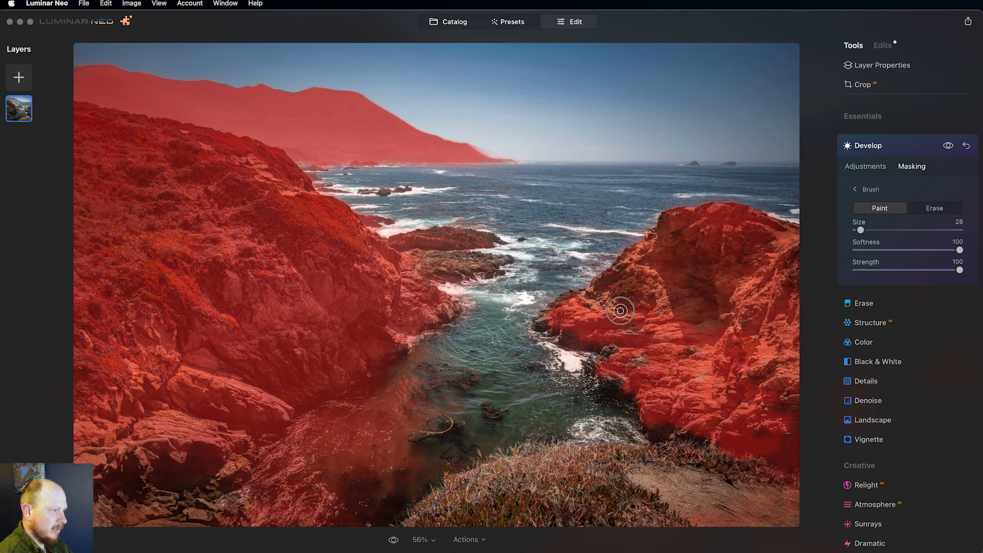